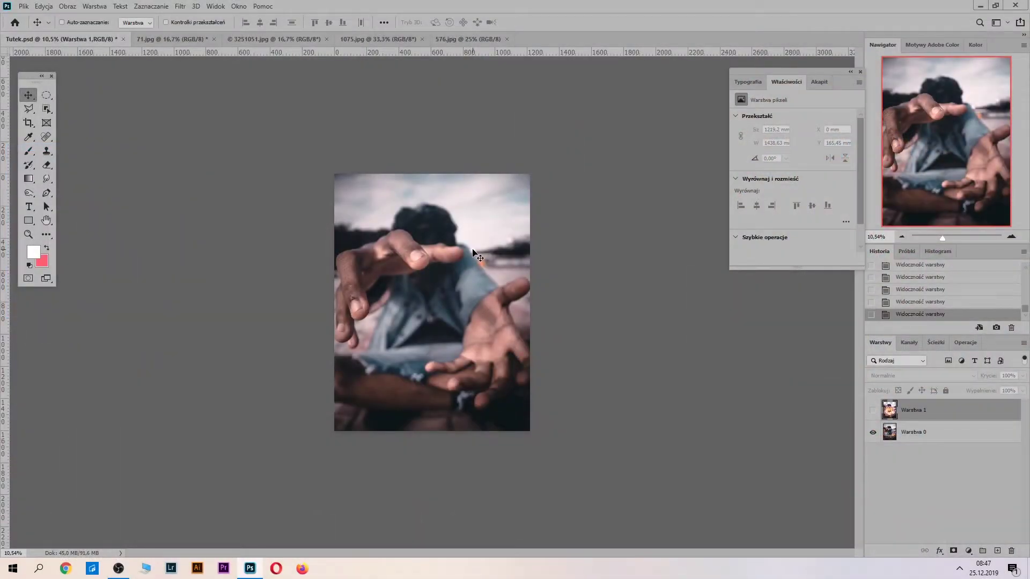
# Step: Toggle the fire composite layer and review the 71.jpg, 3251051.jpg, 1075.jpg and 576.jpg source images
pyautogui.click(872, 409)
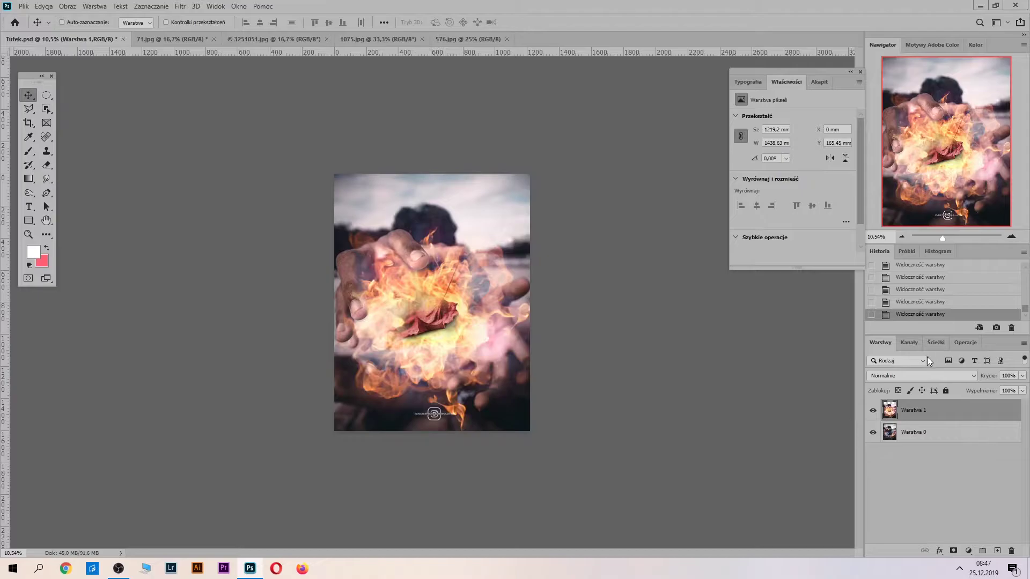
pyautogui.click(872, 411)
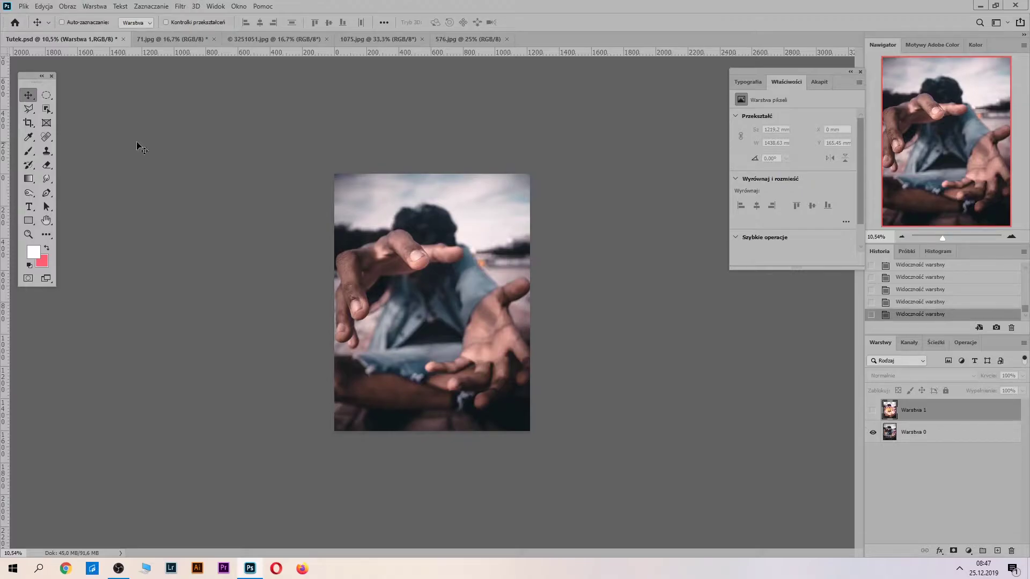
pyautogui.click(171, 39)
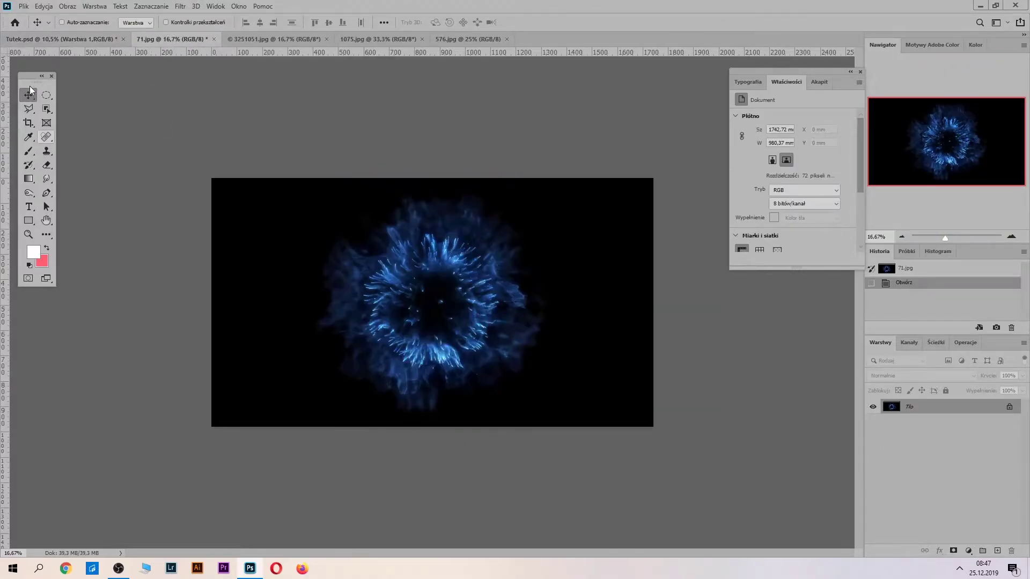
pyautogui.click(276, 39)
pyautogui.click(360, 39)
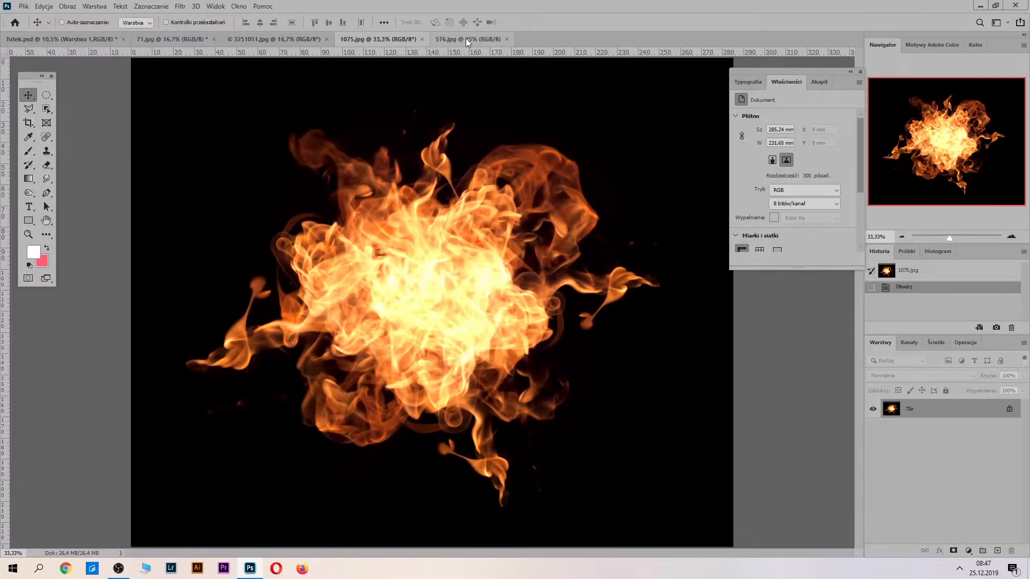
pyautogui.click(465, 39)
pyautogui.click(182, 40)
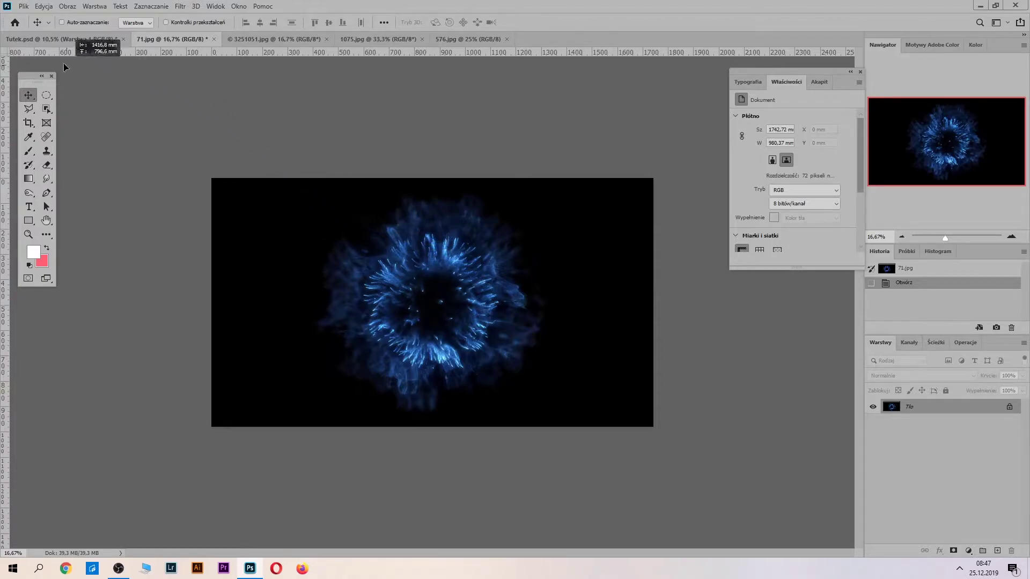
pyautogui.click(11, 41)
# Step: Drag the 71.jpg burst into Tutek.psd, enlarging it to about 130% and positioning it over the hands
pyautogui.moveTo(331, 294); pyautogui.dragTo(344, 300)
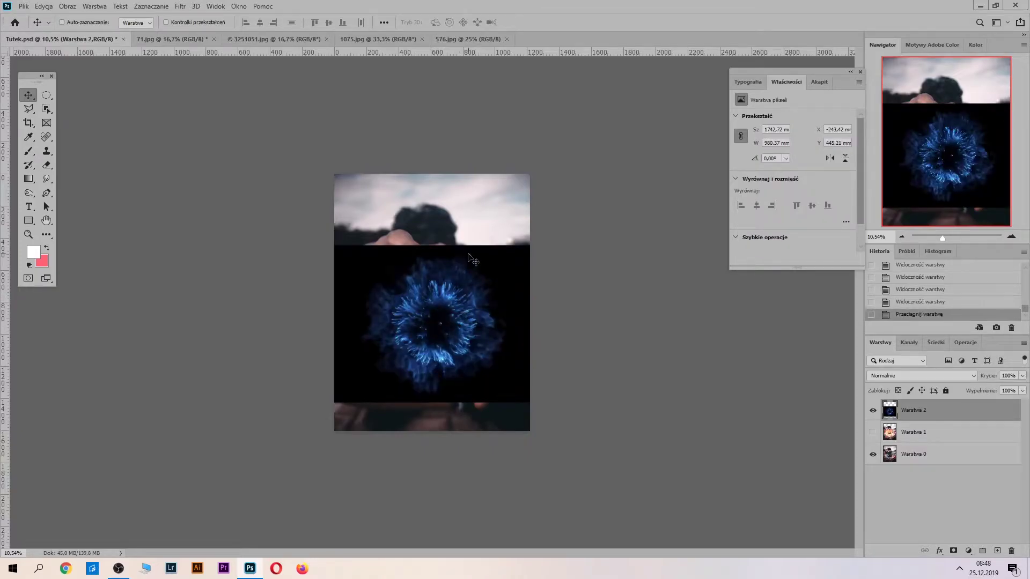
pyautogui.hotkey('ctrl', 't')
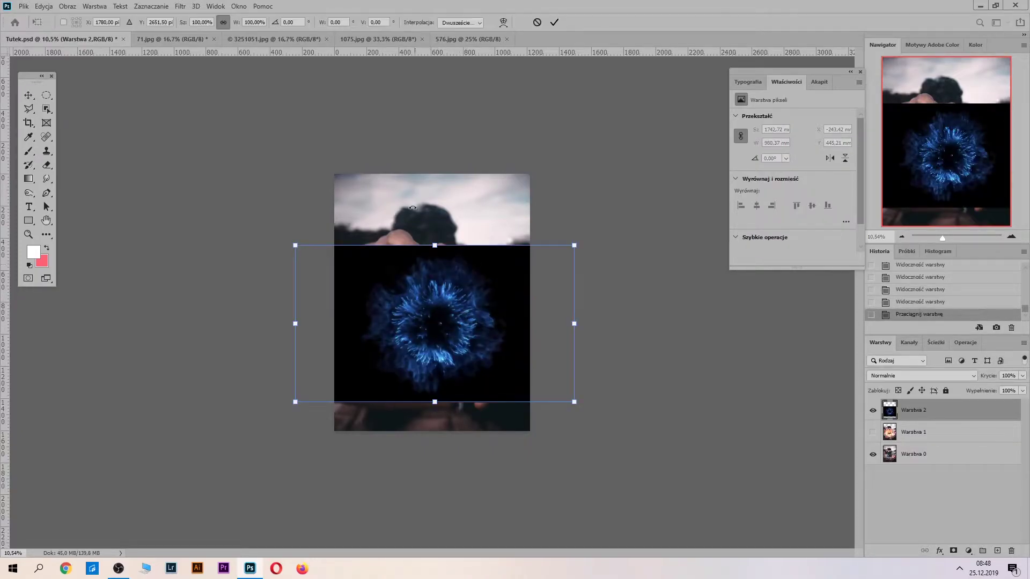
pyautogui.moveTo(435, 243)
pyautogui.mouseDown()
pyautogui.moveTo(435, 143)
pyautogui.moveTo(432, 196)
pyautogui.mouseUp()
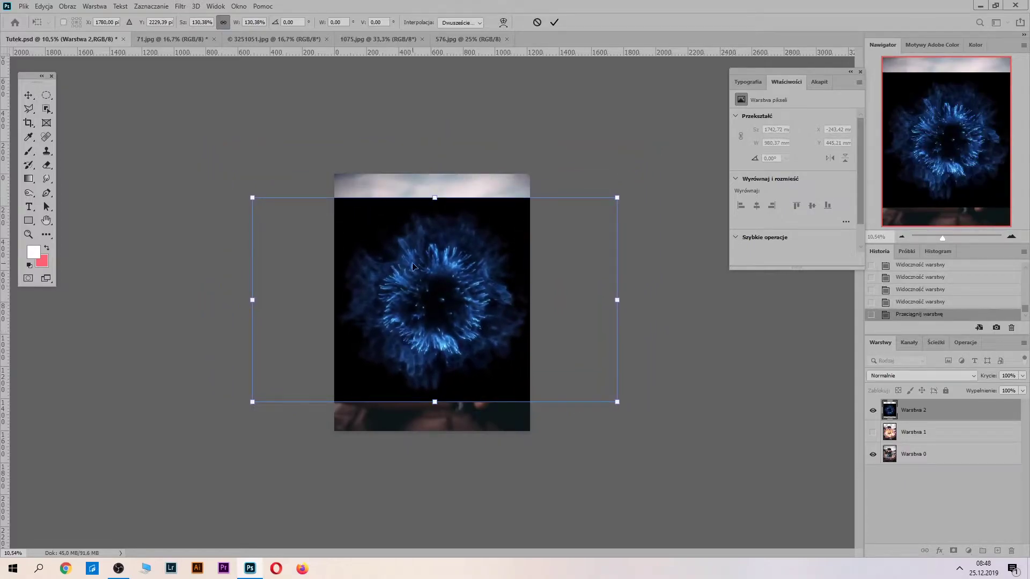
pyautogui.moveTo(413, 266); pyautogui.dragTo(436, 284)
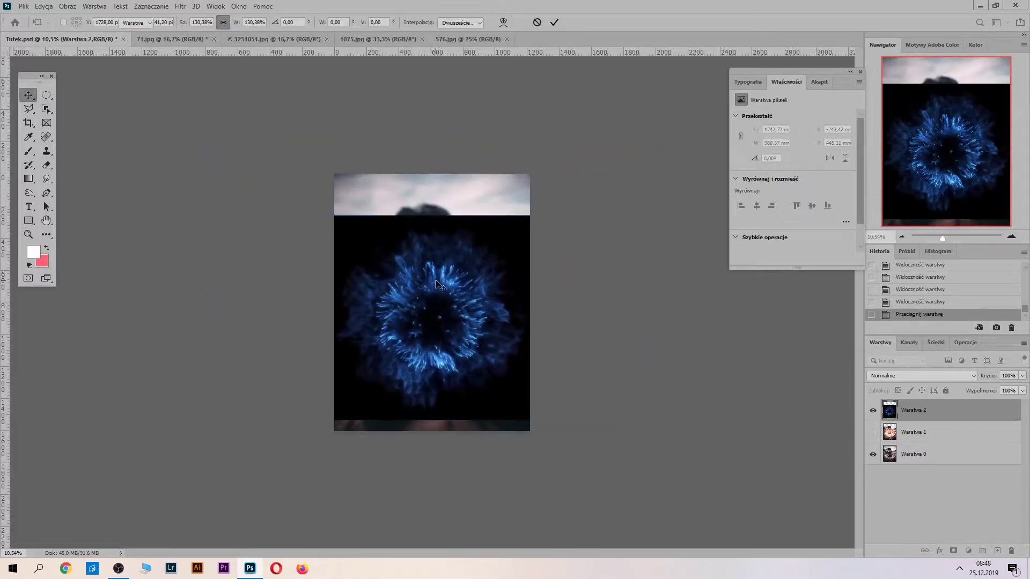
pyautogui.press('Return')
pyautogui.moveTo(413, 329)
pyautogui.mouseDown()
pyautogui.moveTo(404, 310)
pyautogui.moveTo(403, 336)
pyautogui.mouseUp()
pyautogui.hotkey('ctrl', 't')
pyautogui.moveTo(432, 228); pyautogui.dragTo(433, 210)
pyautogui.moveTo(404, 370)
pyautogui.mouseDown()
pyautogui.moveTo(389, 467)
pyautogui.moveTo(422, 374)
pyautogui.mouseUp()
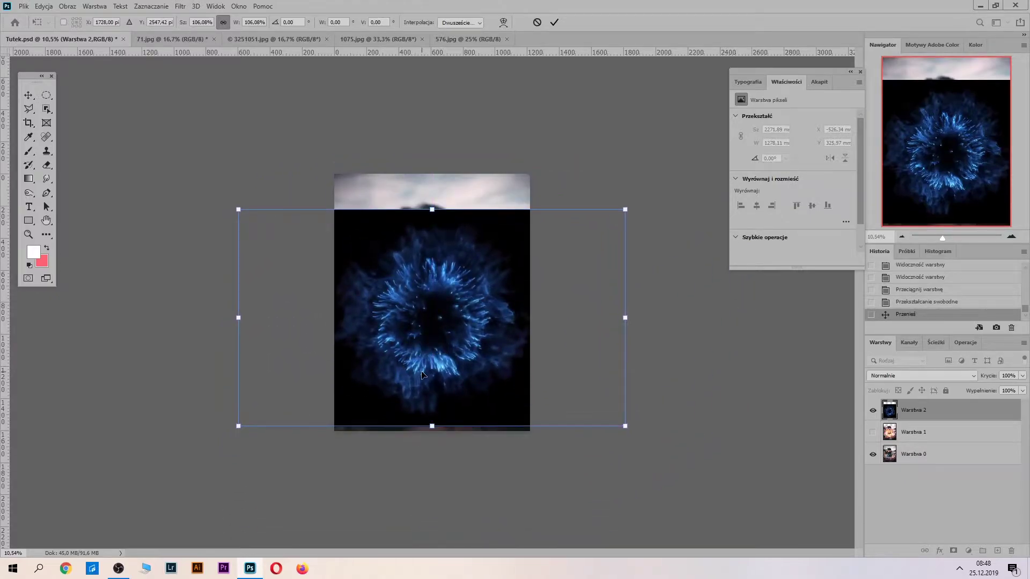
pyautogui.press('Return')
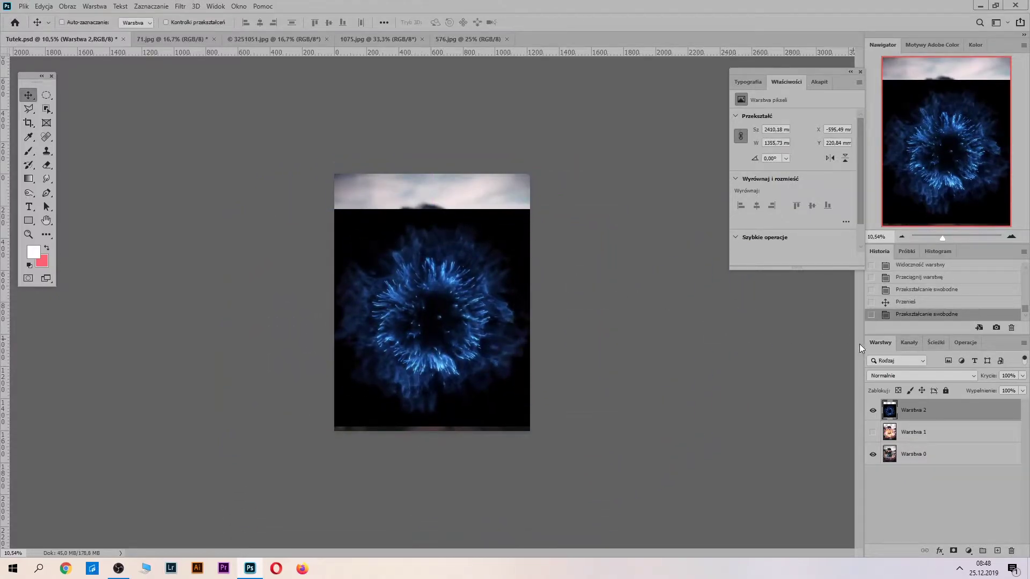
# Step: Set the burst layer's blend mode to Ekran (Screen) and zoom in on the photo
pyautogui.click(924, 378)
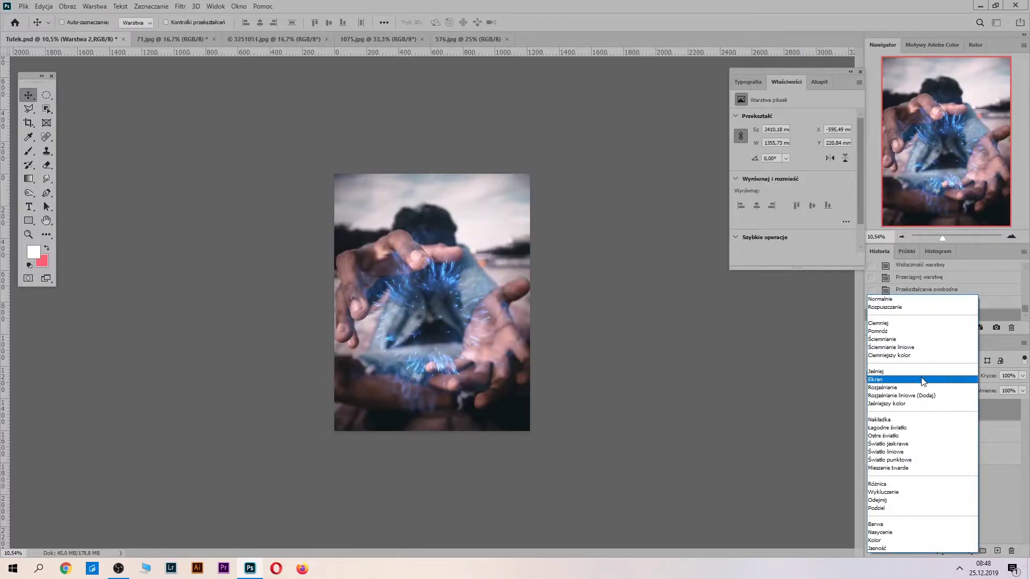
pyautogui.click(923, 380)
pyautogui.moveTo(942, 238); pyautogui.dragTo(945, 237)
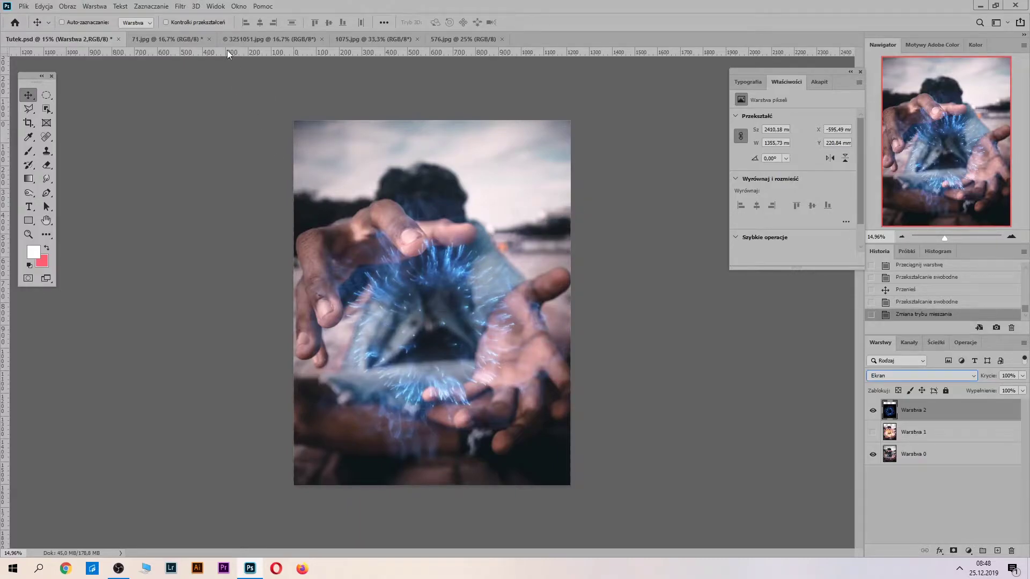
# Step: Apply a Powiększenie (Zoom) radial blur of 39 to the burst, then duplicate the layer
pyautogui.click(179, 6)
pyautogui.moveTo(196, 158)
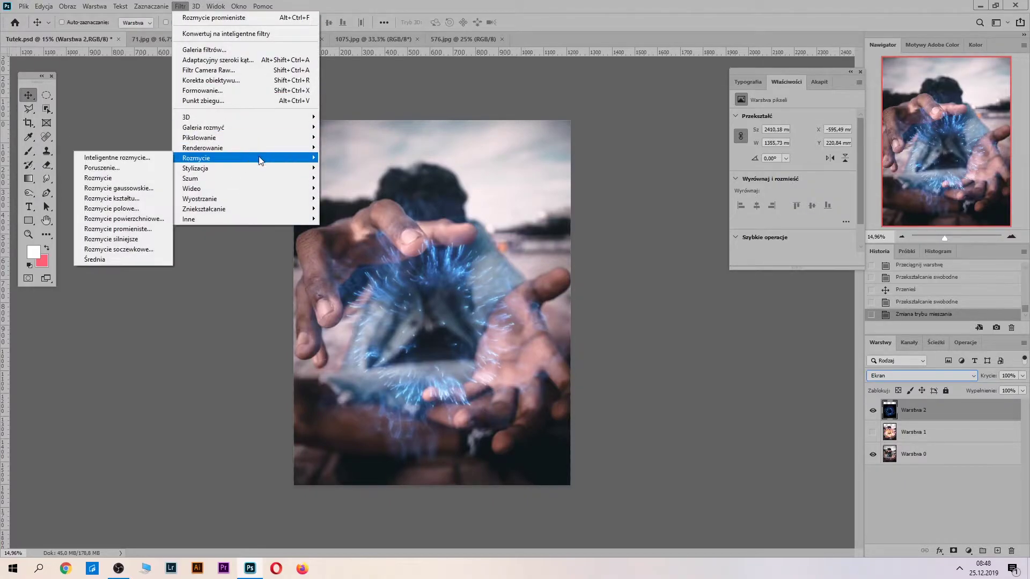
pyautogui.click(125, 230)
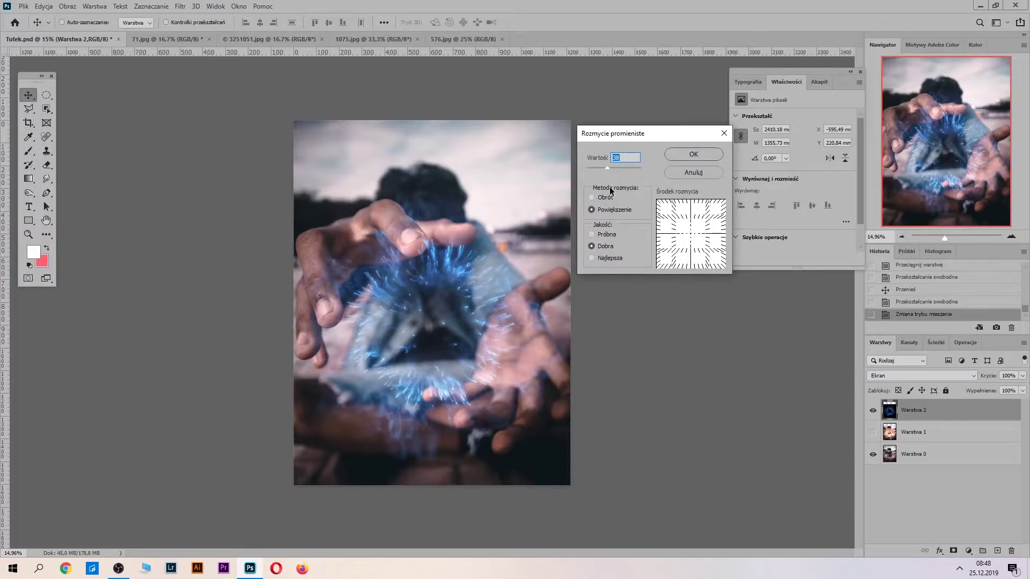
pyautogui.click(602, 211)
pyautogui.moveTo(607, 167); pyautogui.dragTo(608, 168)
pyautogui.click(700, 156)
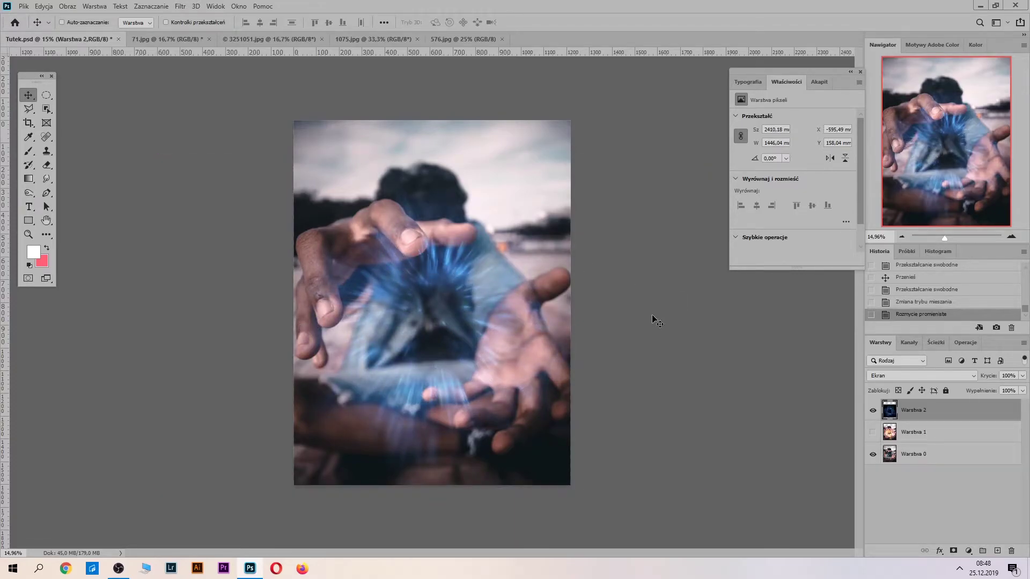
pyautogui.hotkey('ctrl', 'j')
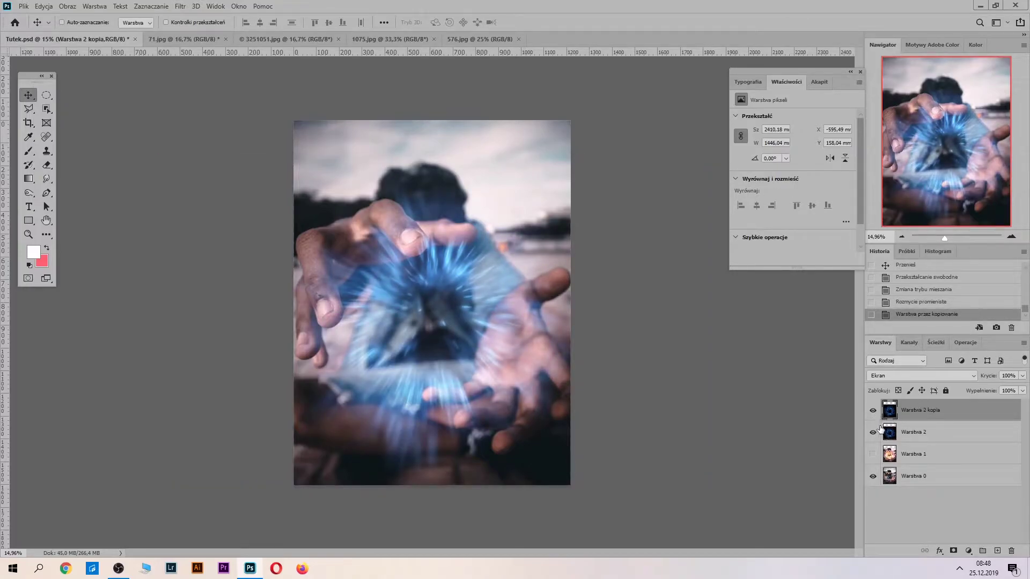
# Step: Rotate Warstwa 2 kopia 35°, enlarge it to about 122% and nudge it slightly down
pyautogui.click(872, 411)
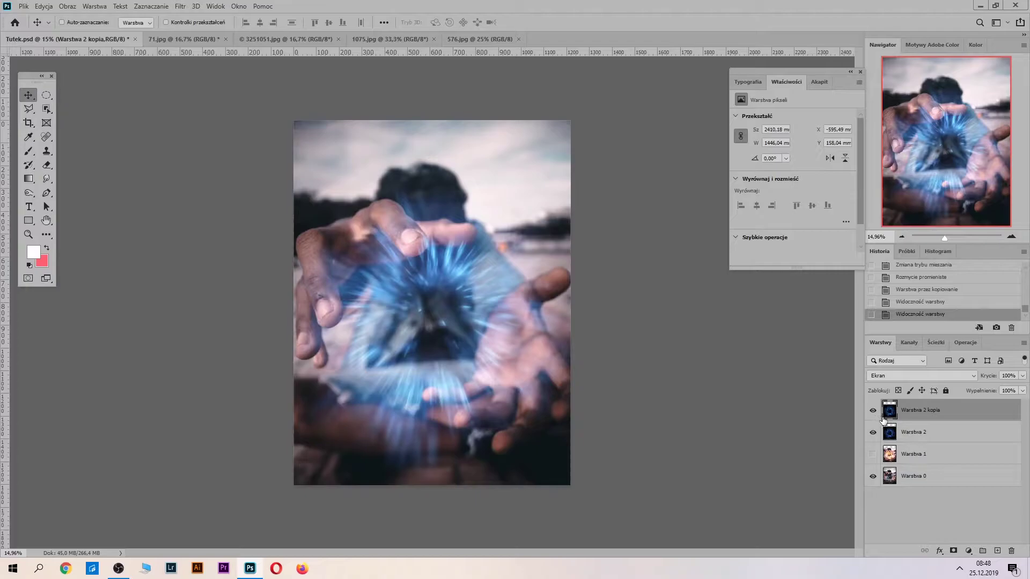
pyautogui.hotkey('ctrl', 't')
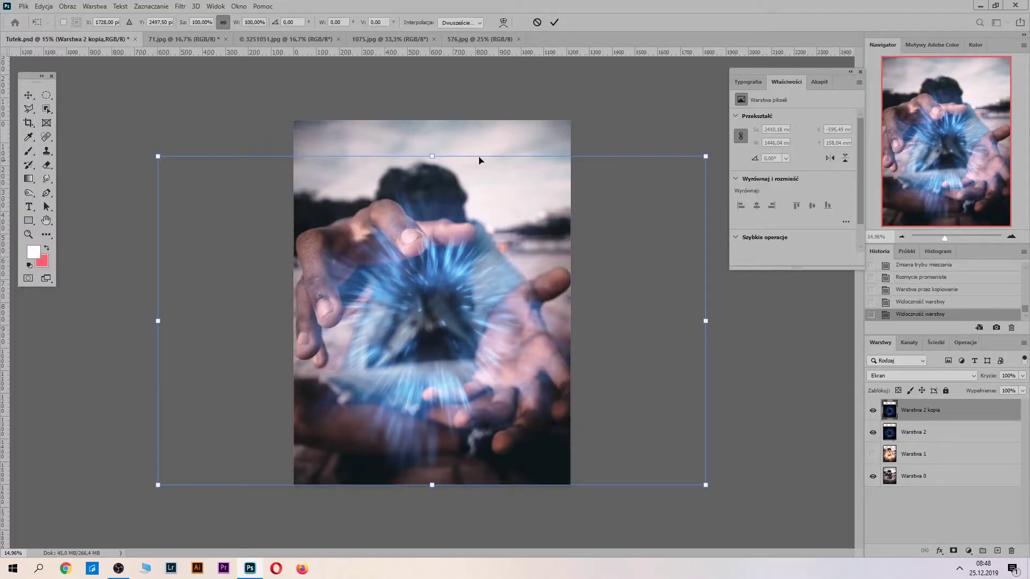
pyautogui.moveTo(425, 141)
pyautogui.mouseDown()
pyautogui.moveTo(524, 179)
pyautogui.moveTo(590, 138)
pyautogui.mouseUp()
pyautogui.write('35')
pyautogui.moveTo(472, 273); pyautogui.dragTo(471, 284)
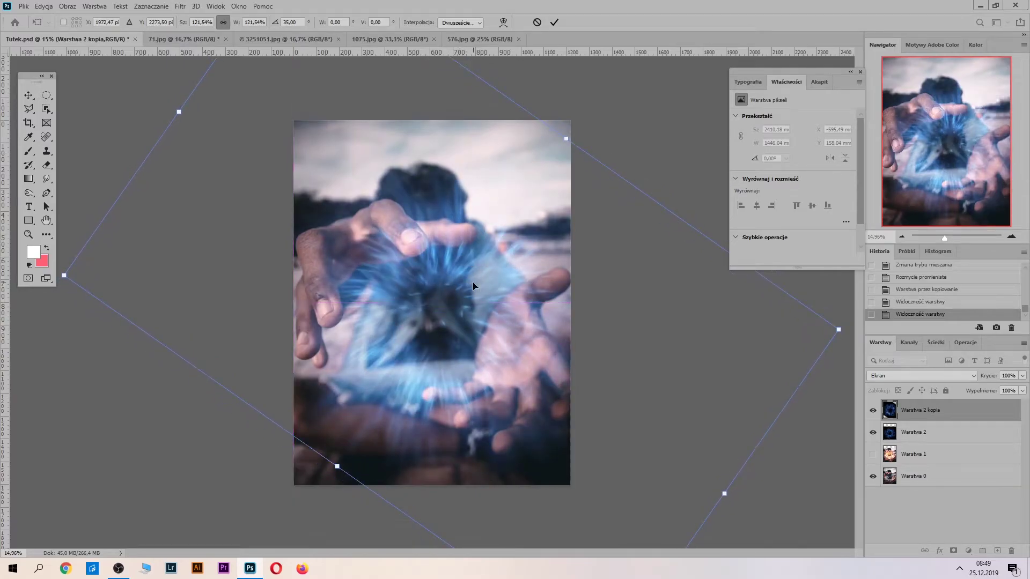
pyautogui.press('Return')
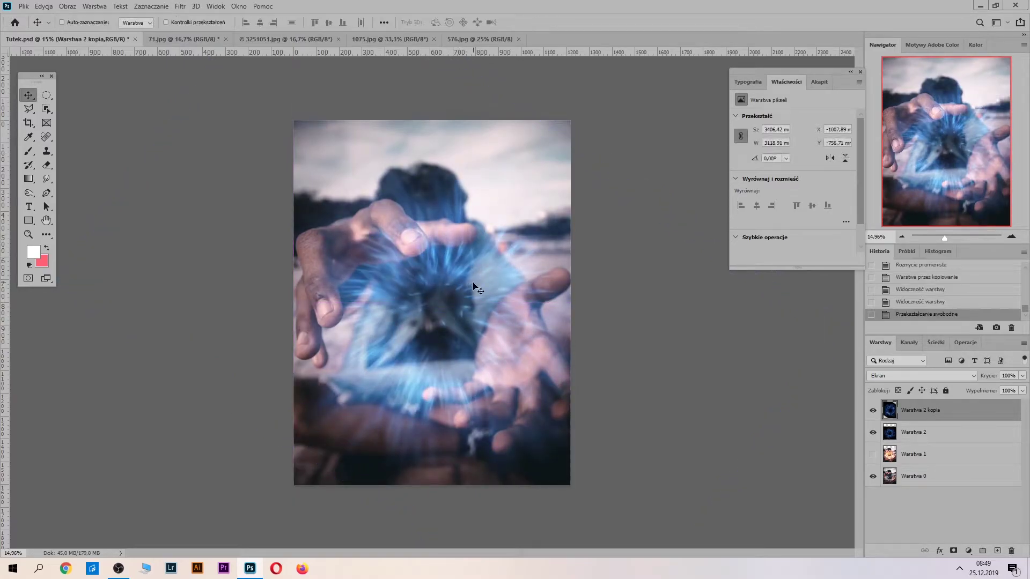
# Step: Add a Barwa/Nasycenie adjustment clipped to Warstwa 2 kopia with hue set to +30
pyautogui.click(968, 551)
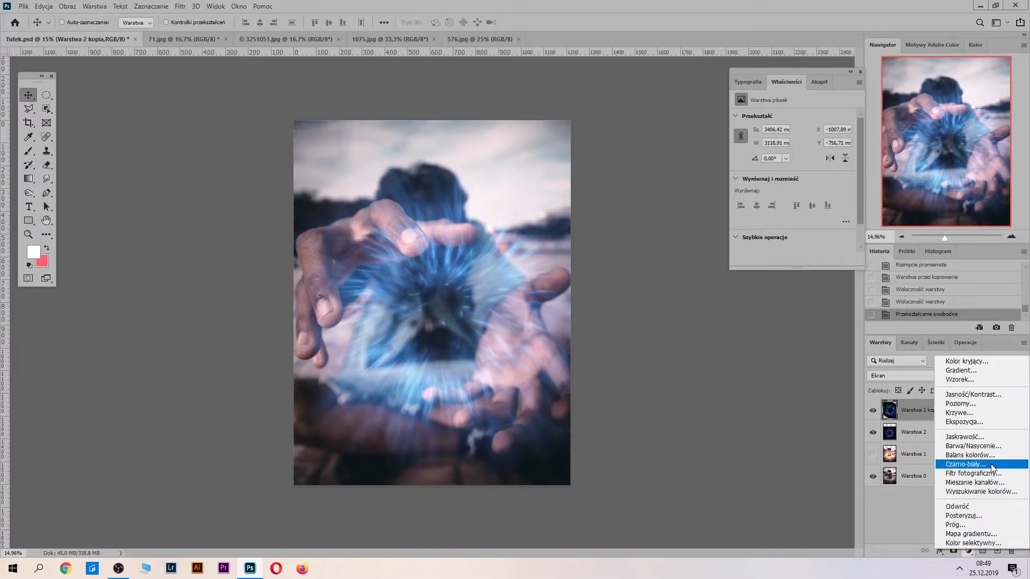
pyautogui.click(970, 446)
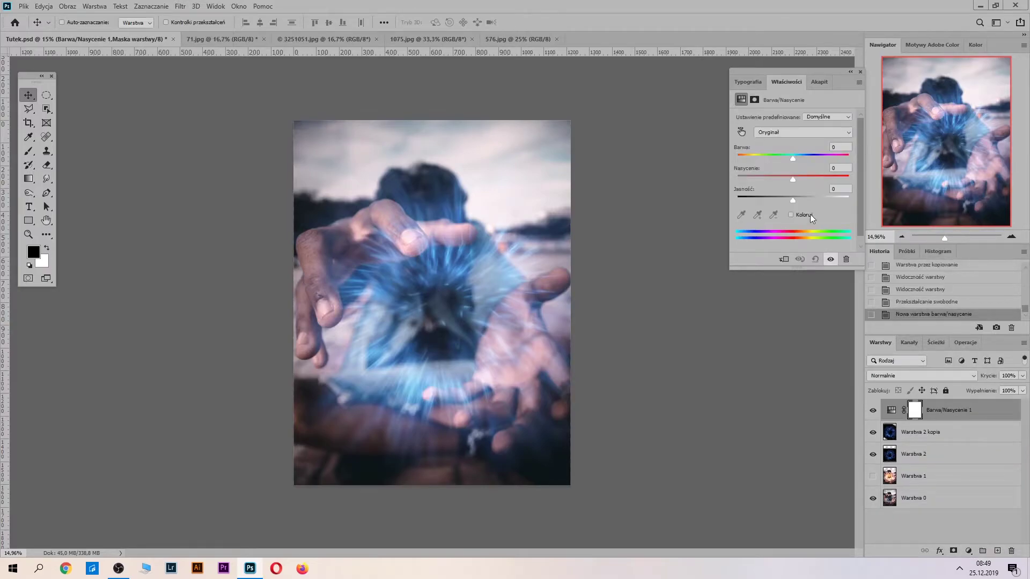
pyautogui.click(783, 259)
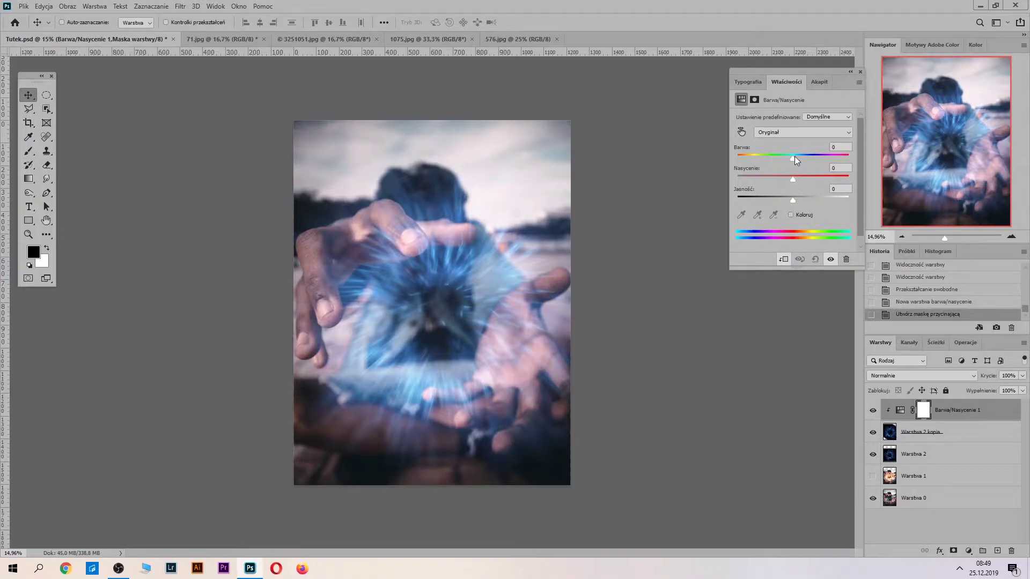
pyautogui.moveTo(793, 158); pyautogui.dragTo(811, 158)
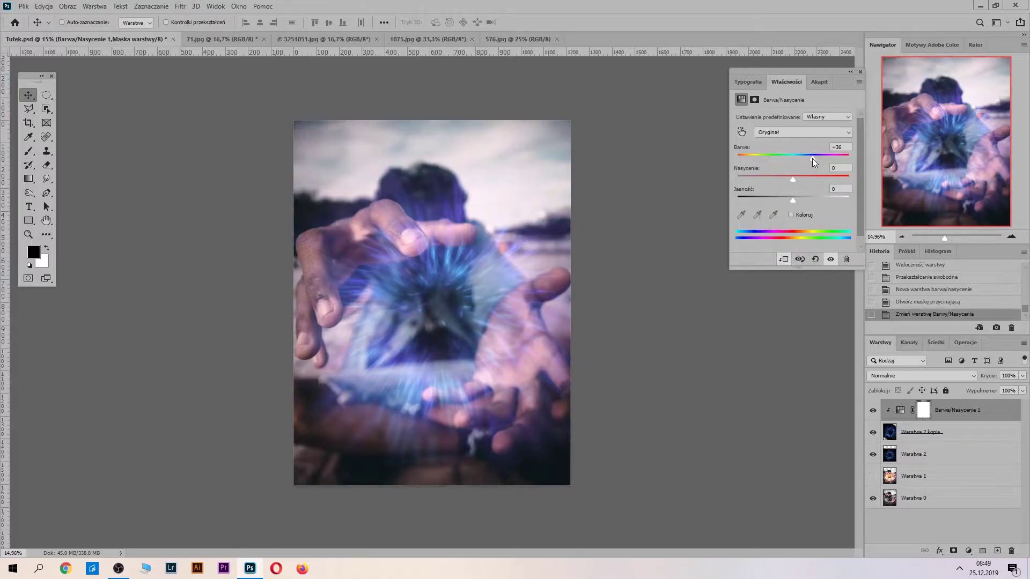
pyautogui.moveTo(812, 159); pyautogui.dragTo(807, 164)
# Step: Close the 71.jpg burst image and drag the gold marble texture into the hands photo
pyautogui.click(219, 36)
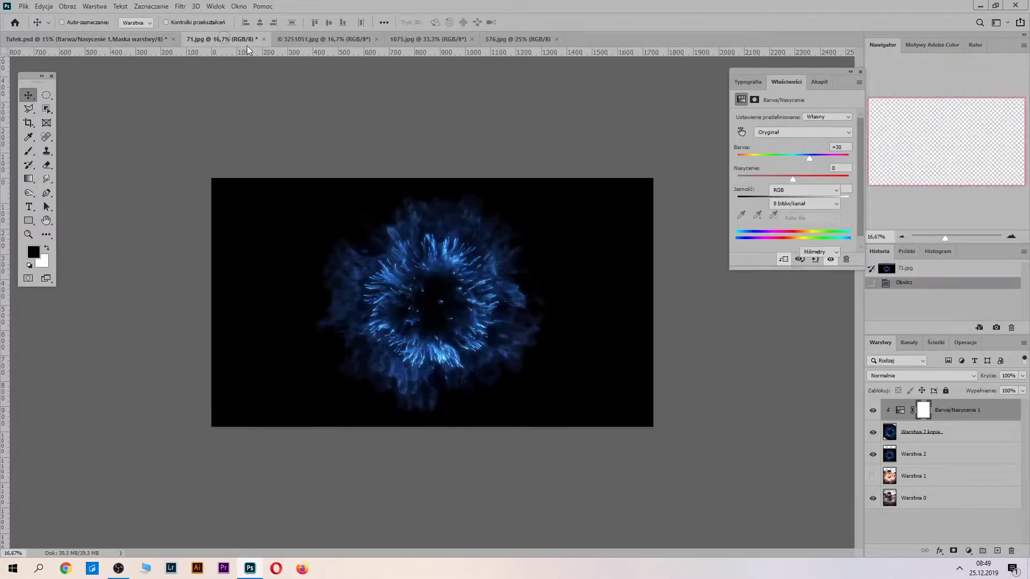
pyautogui.click(264, 39)
pyautogui.click(217, 41)
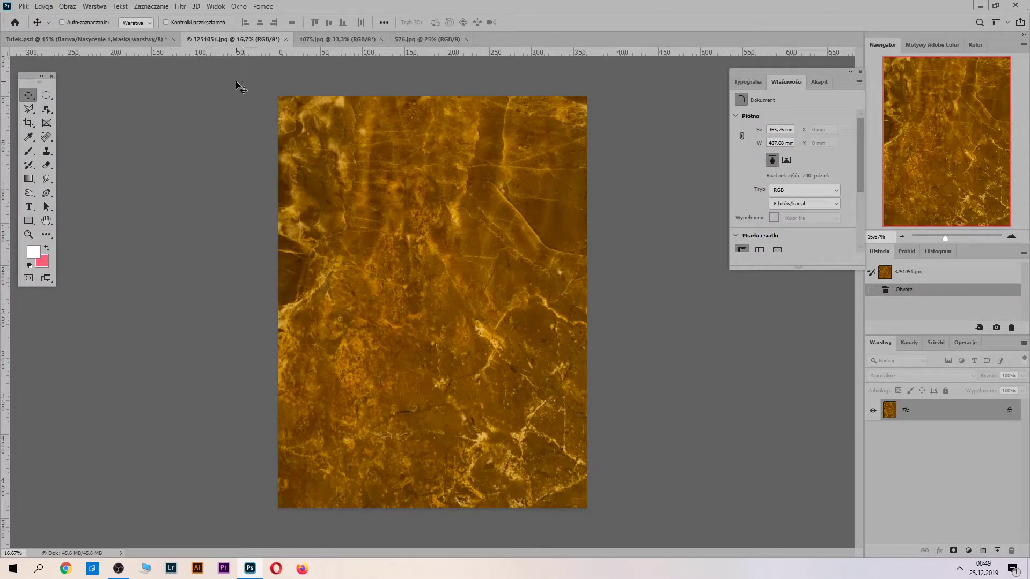
pyautogui.moveTo(397, 185)
pyautogui.mouseDown()
pyautogui.moveTo(103, 36)
pyautogui.moveTo(478, 366)
pyautogui.moveTo(459, 320)
pyautogui.mouseUp()
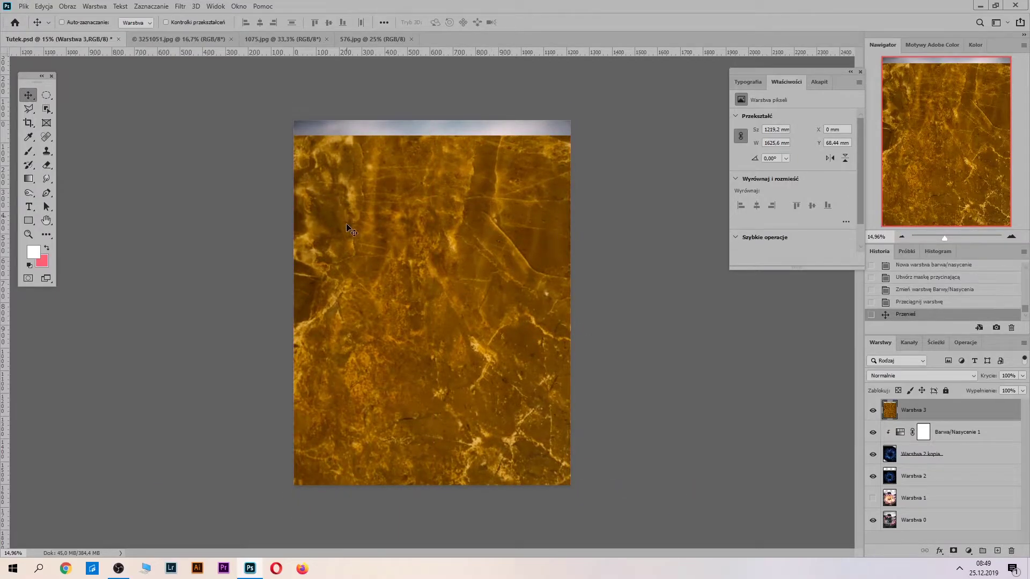
# Step: Set Warstwa 3 to Rozjaśnianie (Color Dodge) blend mode and add a layer mask
pyautogui.click(972, 376)
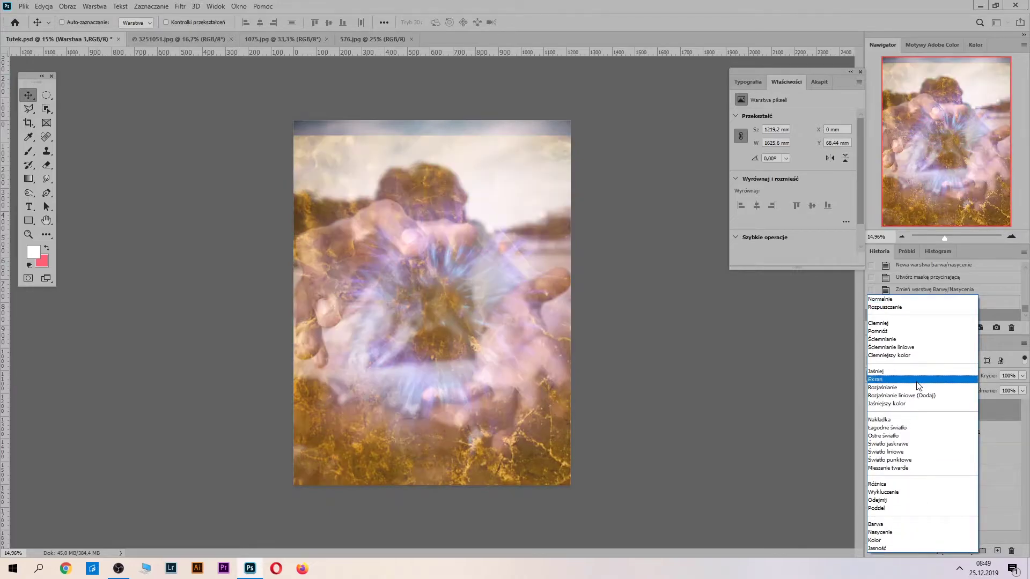
pyautogui.click(920, 388)
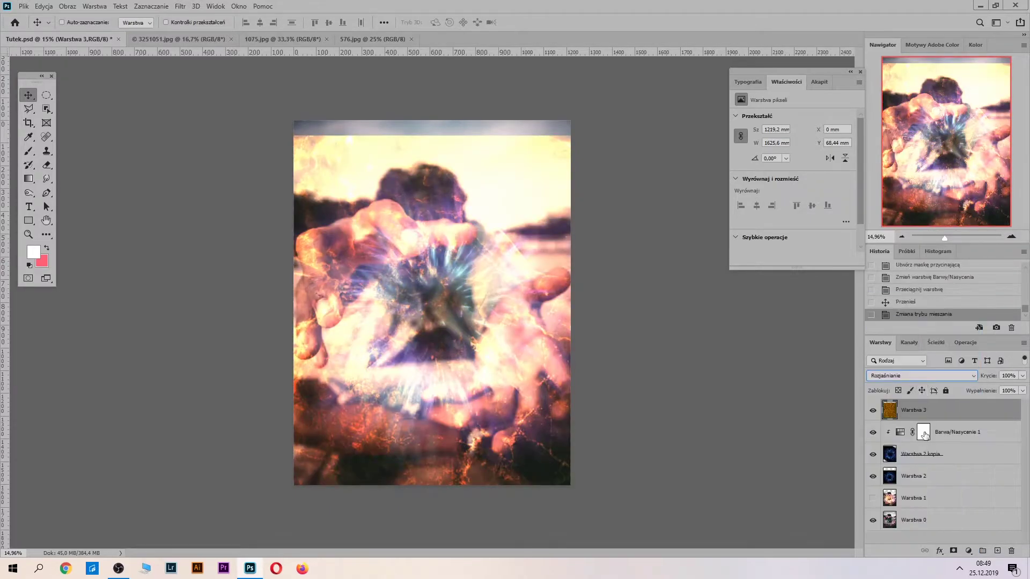
pyautogui.click(953, 551)
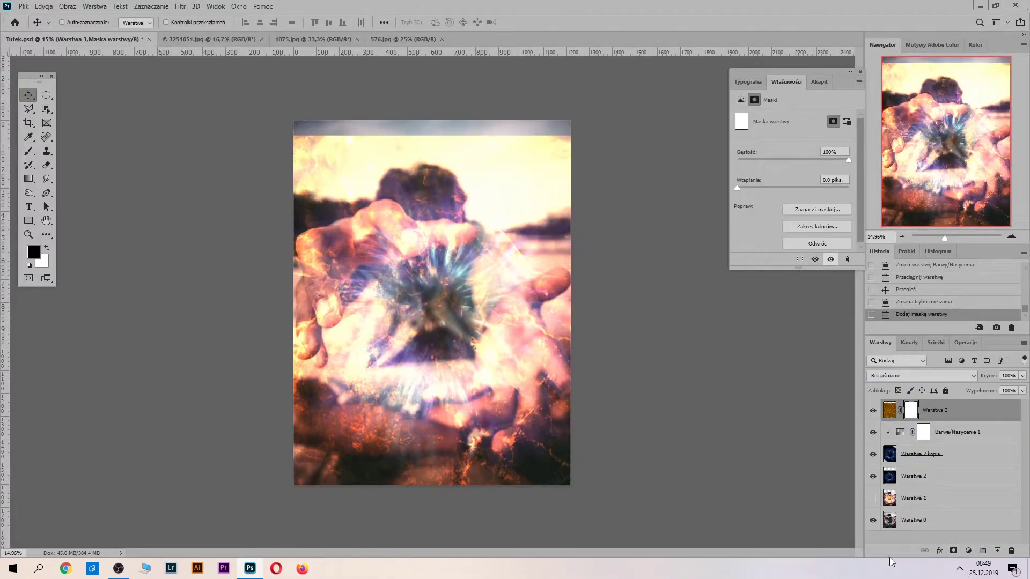
# Step: Draw a 95%-opacity radial gradient on Warstwa 3's mask, confining the gold texture to the centre
pyautogui.press('g')
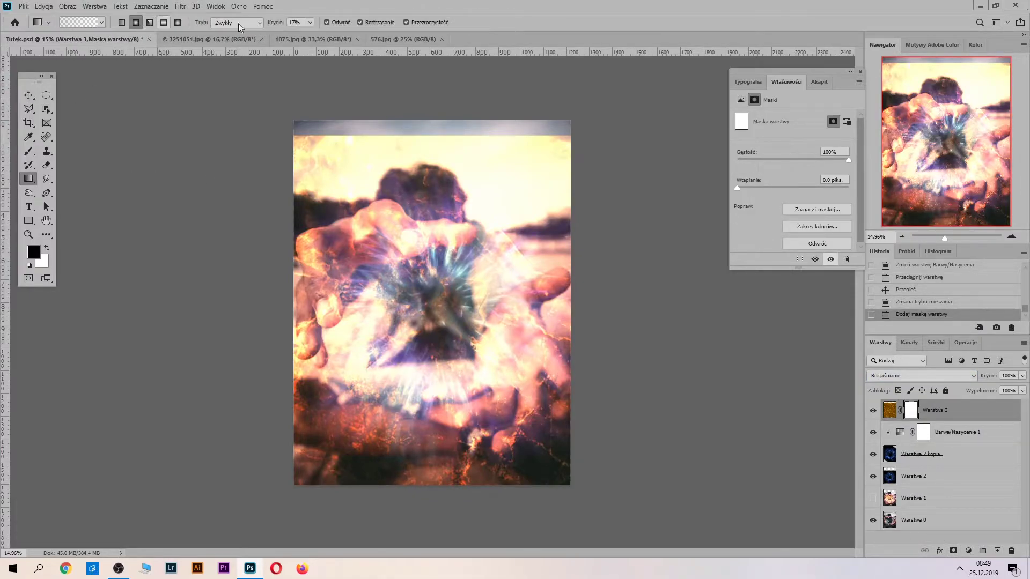
pyautogui.click(310, 22)
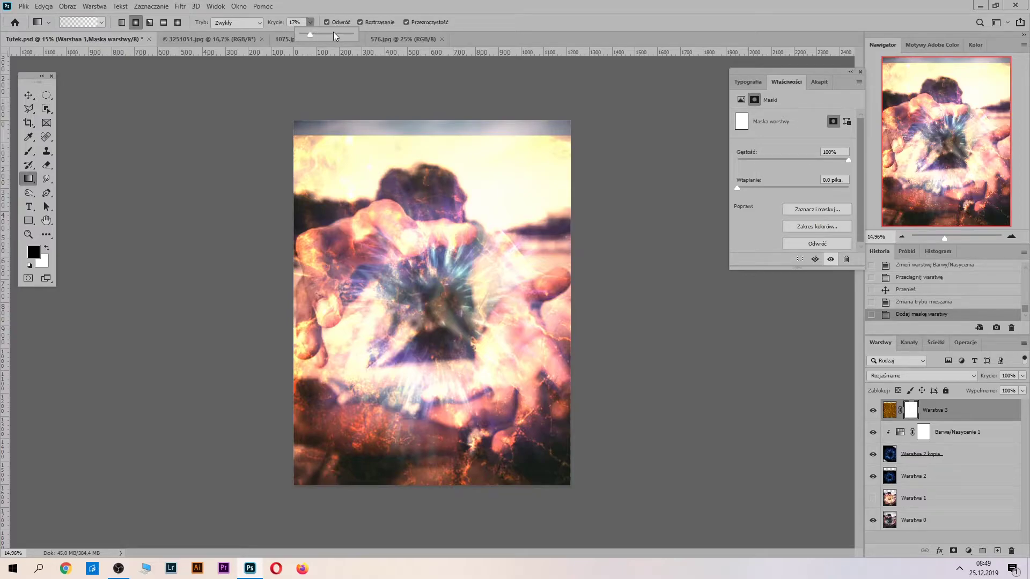
pyautogui.click(29, 178)
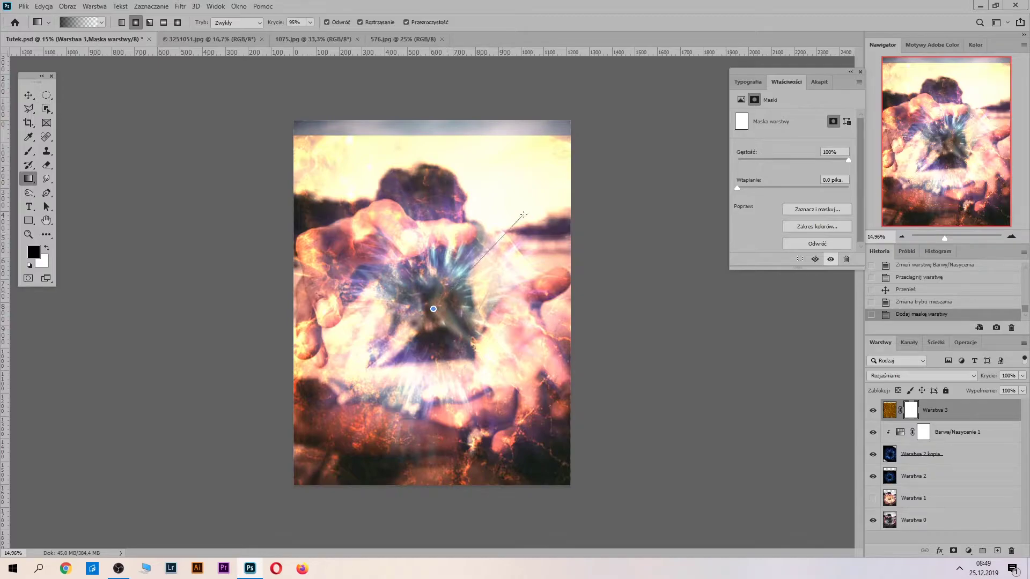
pyautogui.moveTo(487, 248); pyautogui.dragTo(526, 212)
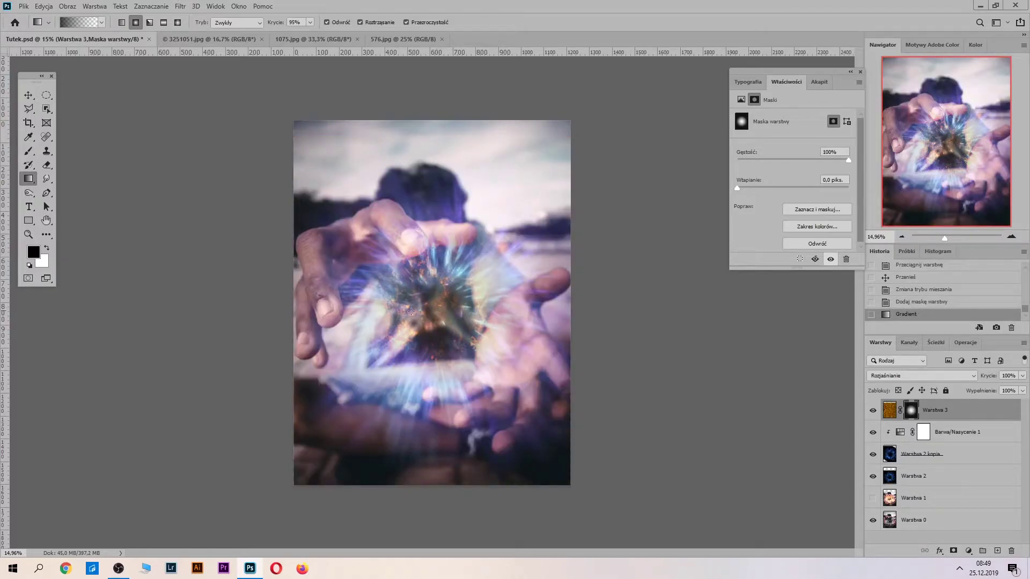
pyautogui.click(873, 410)
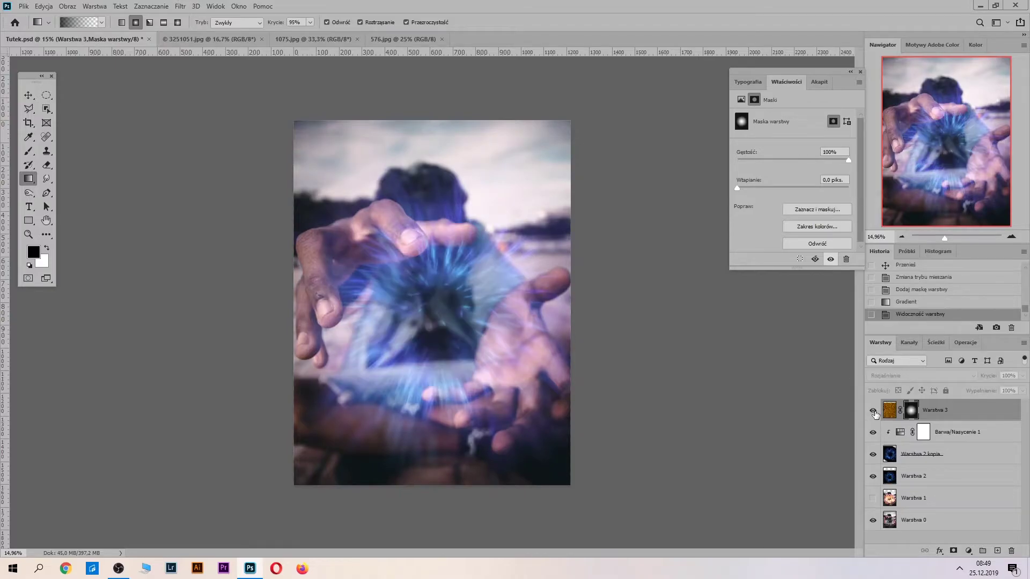
pyautogui.moveTo(433, 260); pyautogui.dragTo(519, 198)
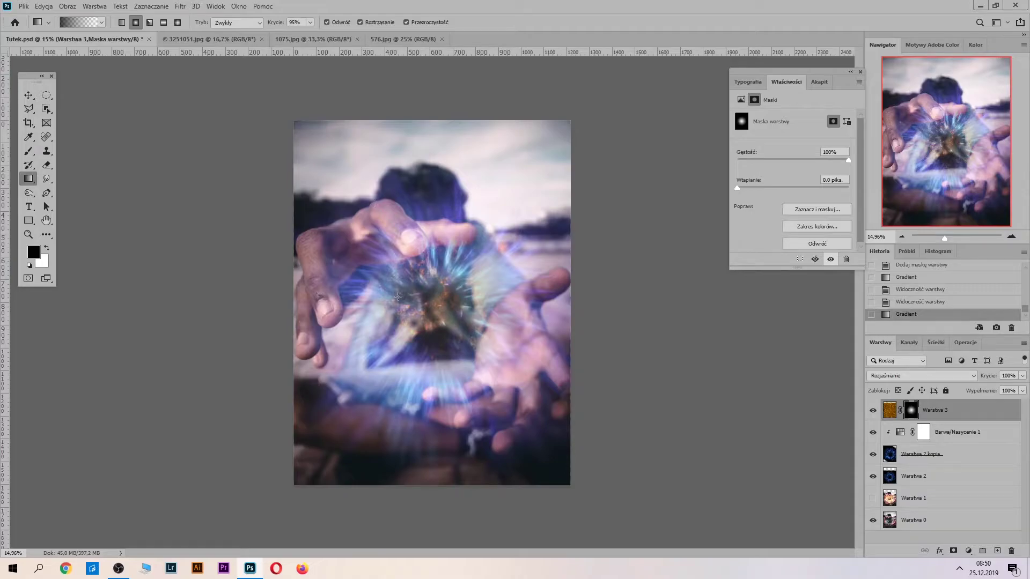
pyautogui.click(873, 410)
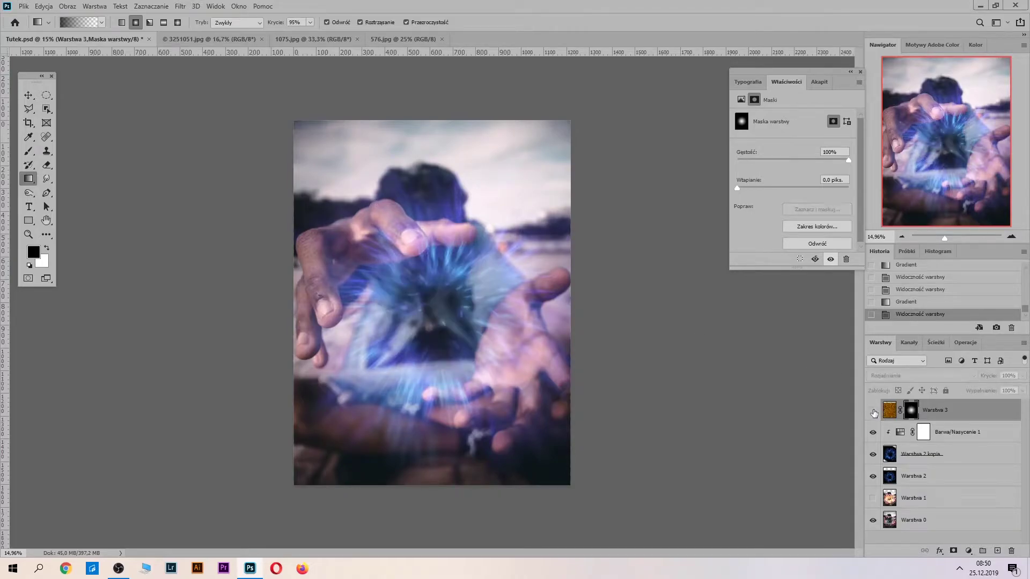
# Step: Close the gold texture document and drag the 1075.jpg fire image into Tutek.psd
pyautogui.click(240, 39)
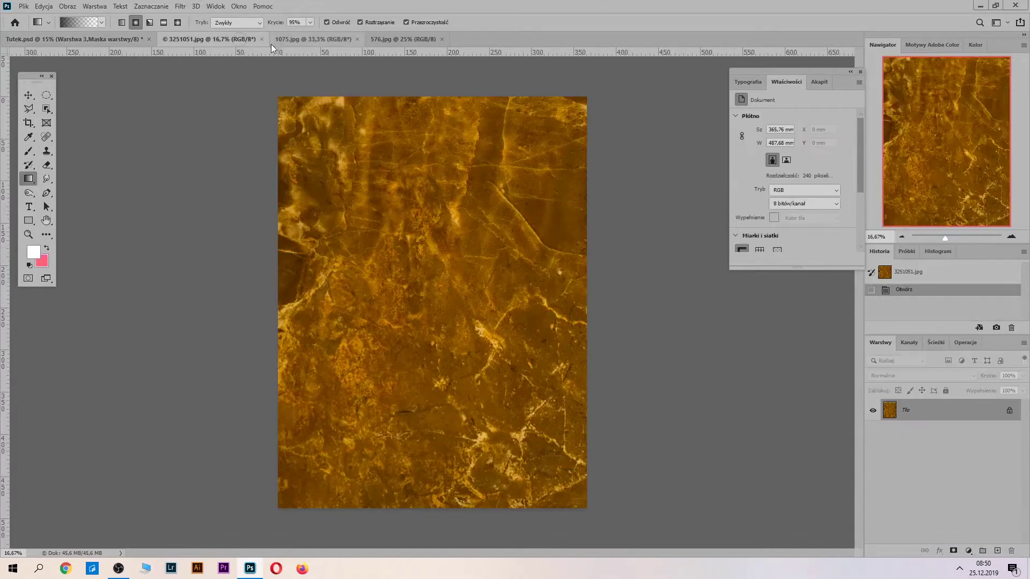
pyautogui.click(261, 39)
pyautogui.click(204, 39)
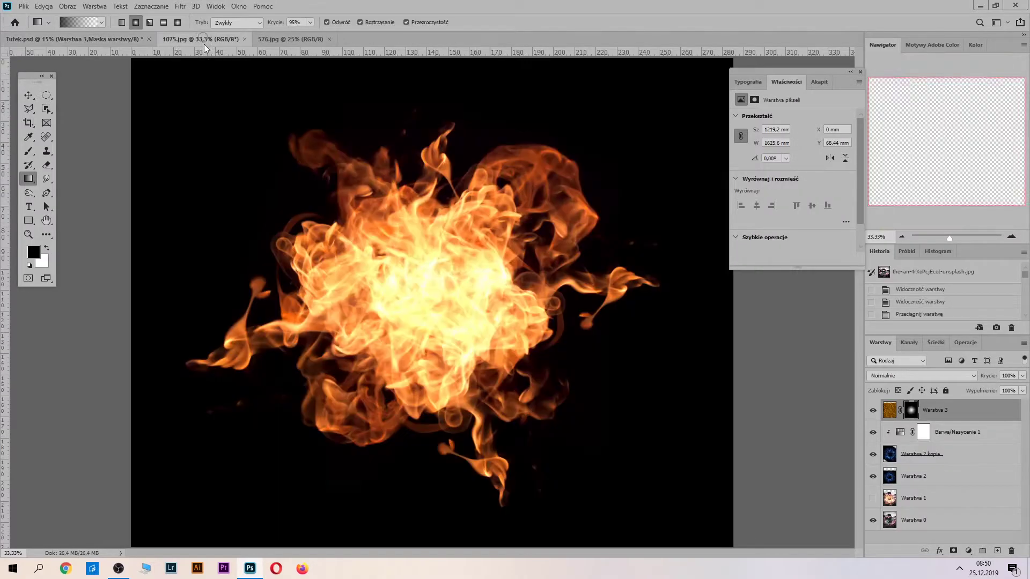
pyautogui.click(25, 96)
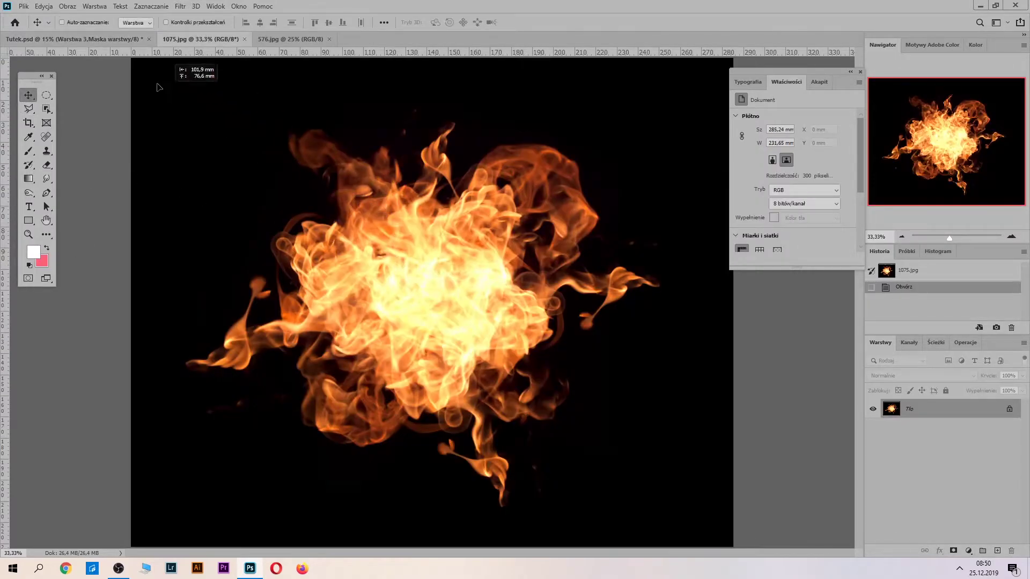
pyautogui.click(81, 41)
pyautogui.moveTo(82, 47); pyautogui.dragTo(416, 324)
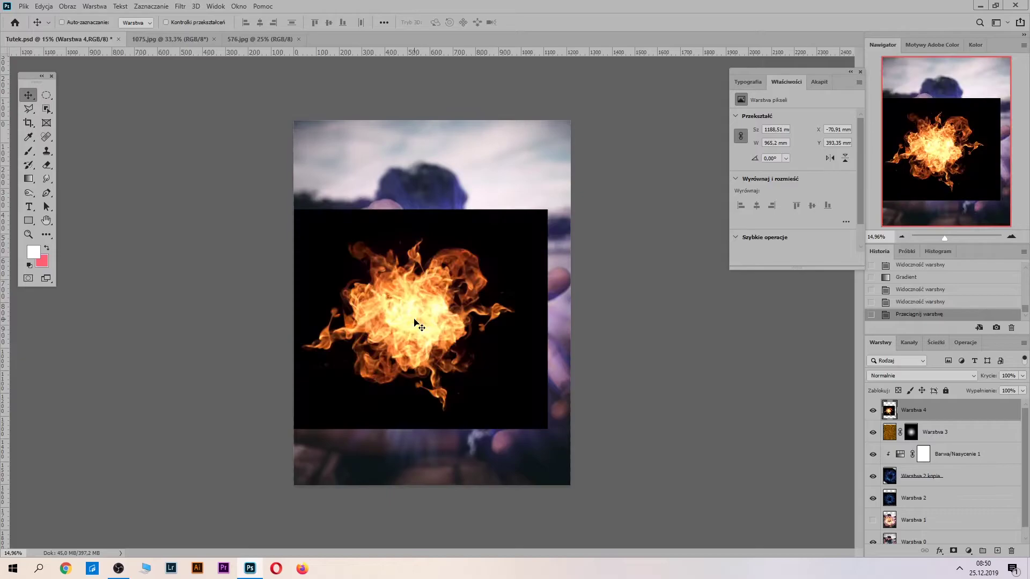
# Step: Scale the fire layer to about 146% and centre it slightly low on the canvas
pyautogui.hotkey('ctrl', 't')
pyautogui.moveTo(412, 211); pyautogui.dragTo(413, 127)
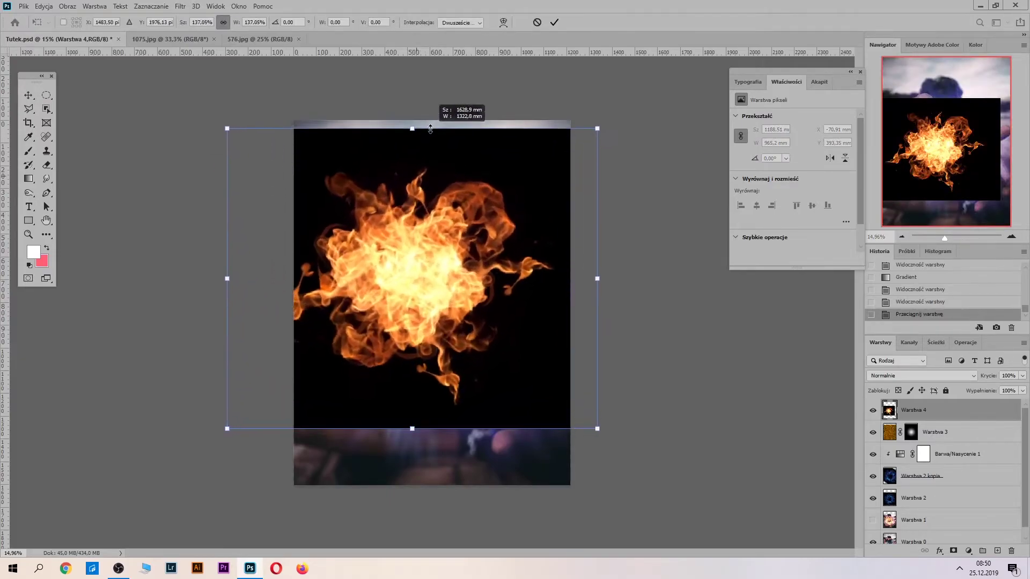
pyautogui.moveTo(414, 241)
pyautogui.mouseDown()
pyautogui.moveTo(433, 284)
pyautogui.moveTo(427, 271)
pyautogui.mouseUp()
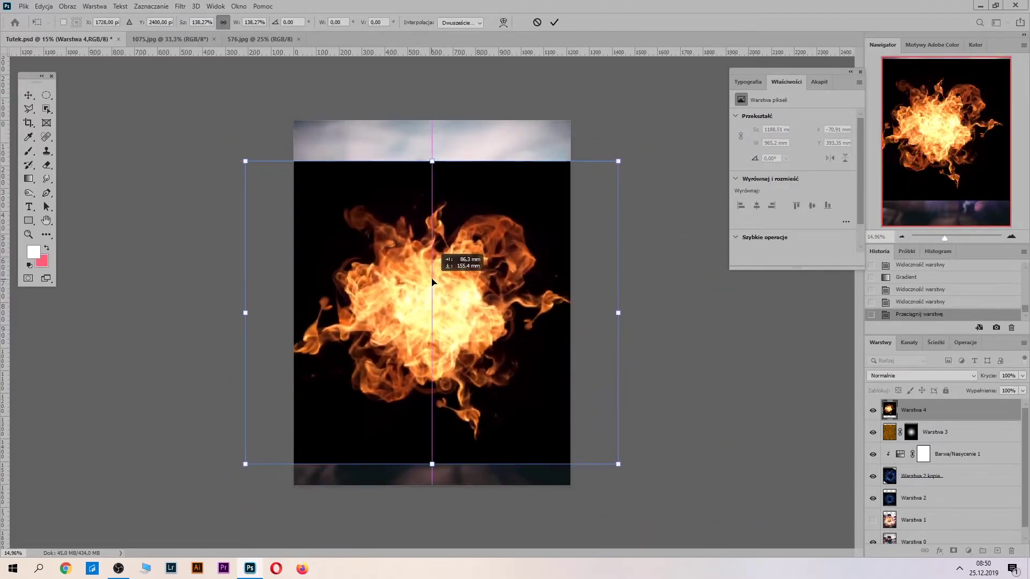
pyautogui.moveTo(432, 160); pyautogui.dragTo(432, 144)
pyautogui.moveTo(427, 269); pyautogui.dragTo(429, 285)
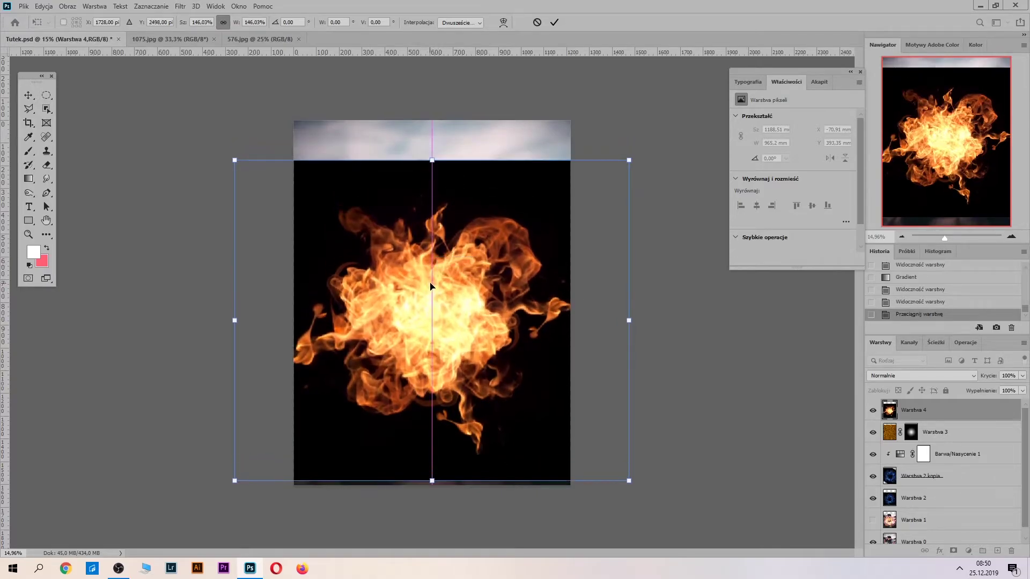
pyautogui.press('Return')
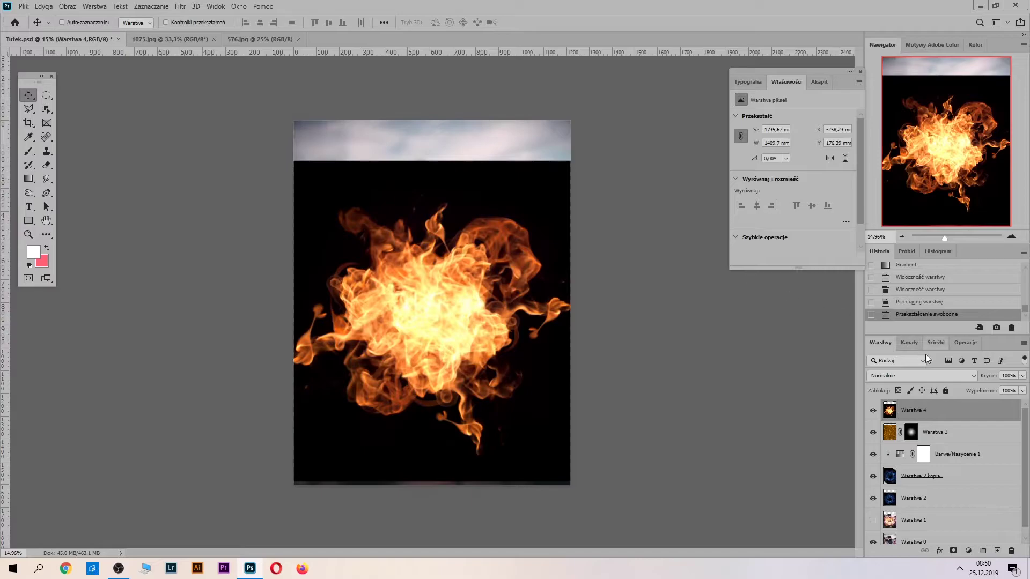
# Step: Set Warstwa 4's blend mode to Ekran (Screen) and compare it hidden and shown
pyautogui.click(973, 376)
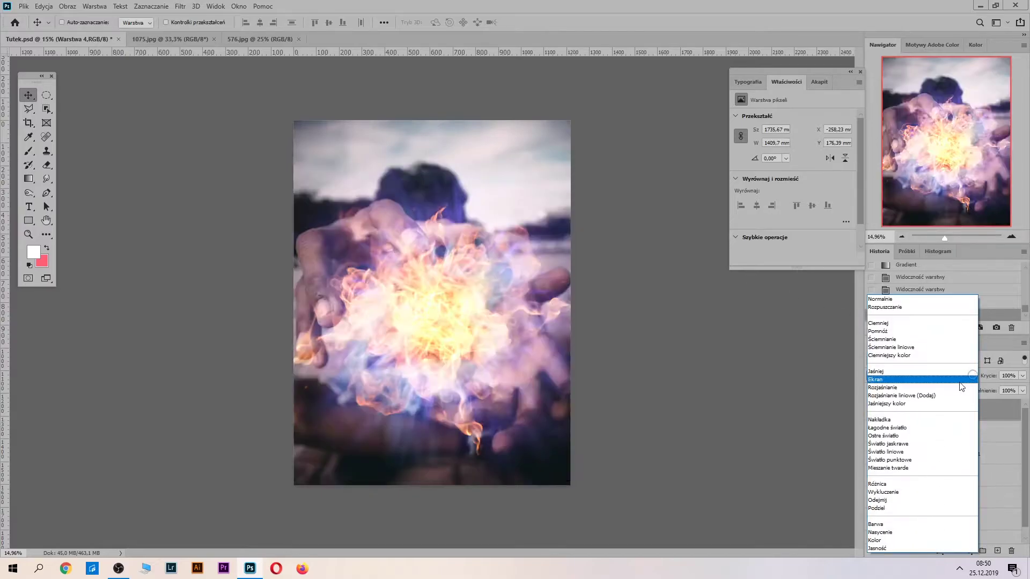
pyautogui.click(895, 379)
pyautogui.moveTo(944, 237); pyautogui.dragTo(949, 238)
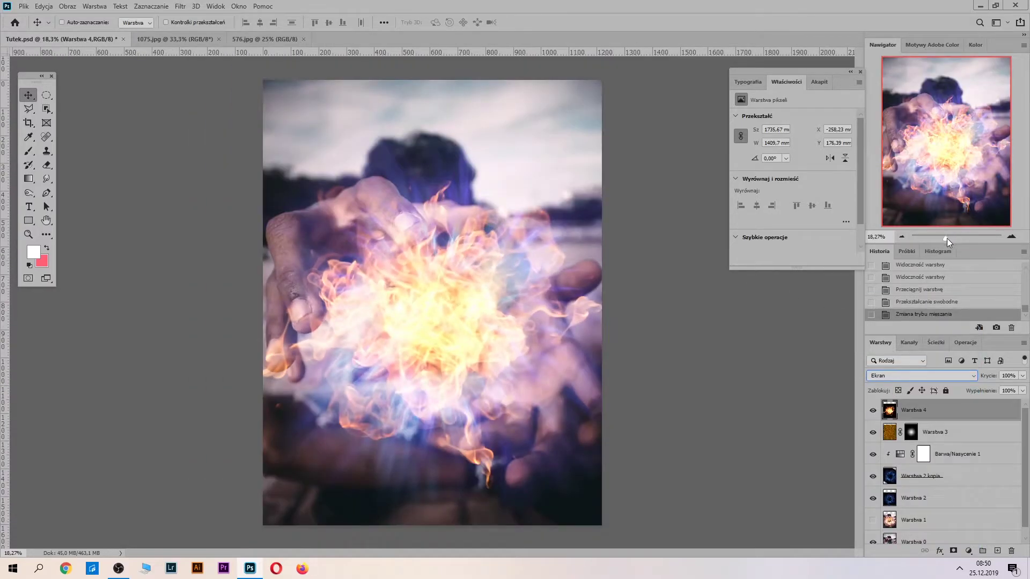
pyautogui.click(872, 411)
pyautogui.click(872, 410)
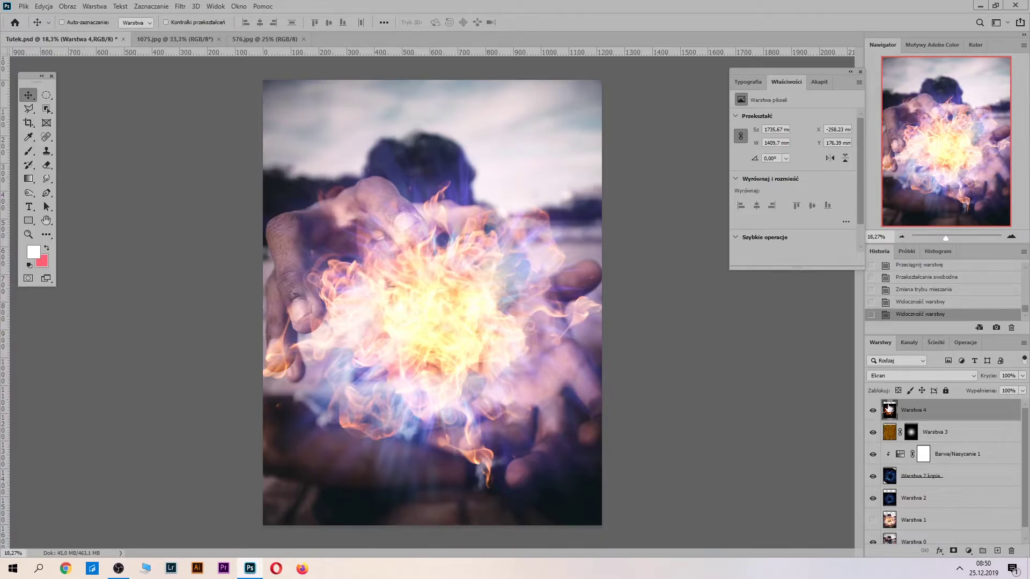
# Step: Enlarge the fire layer to about 105% and reposition it over the hands
pyautogui.hotkey('ctrl', 't')
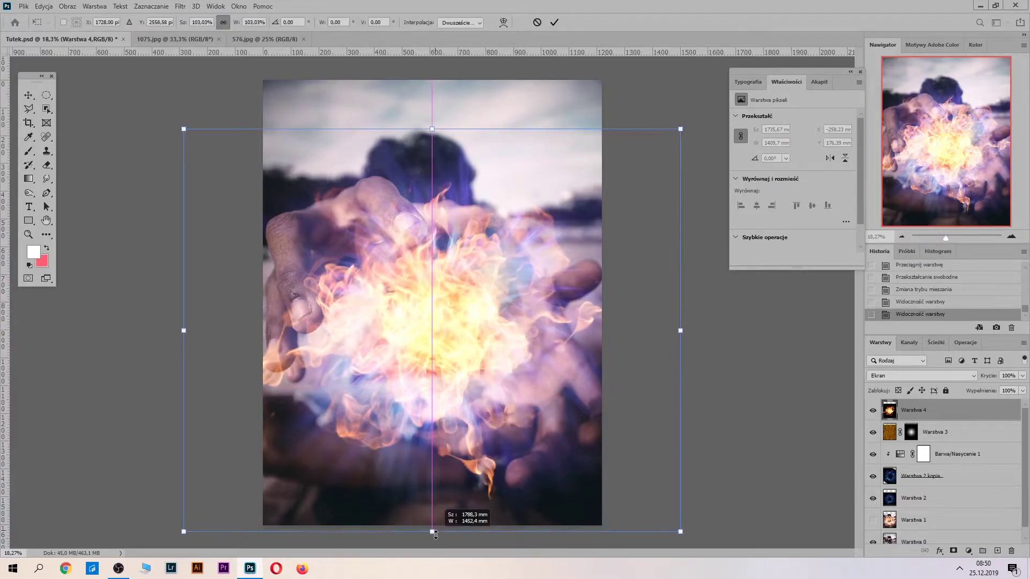
pyautogui.moveTo(433, 524)
pyautogui.mouseDown()
pyautogui.moveTo(432, 538)
pyautogui.moveTo(439, 415)
pyautogui.mouseUp()
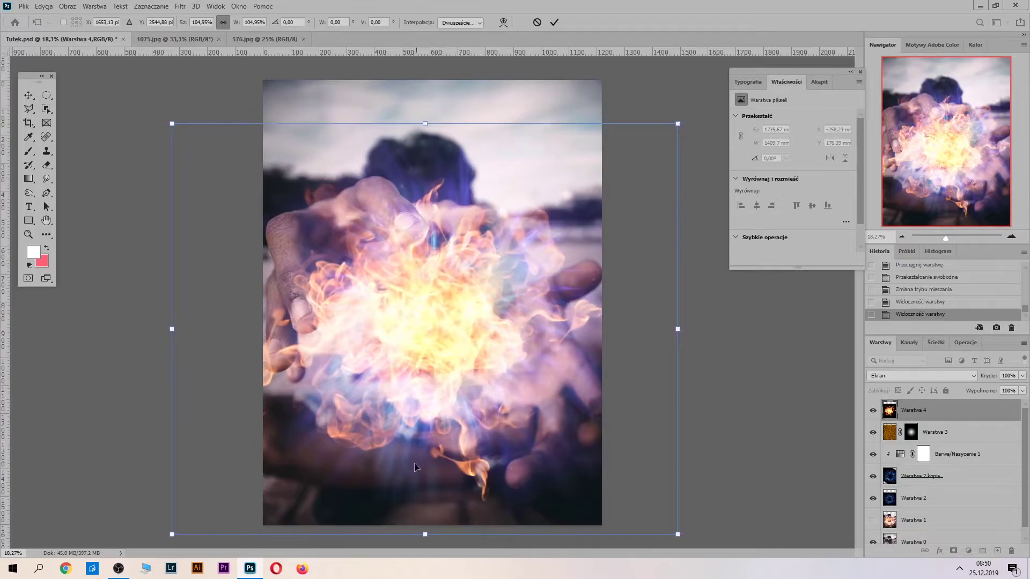
pyautogui.press('Return')
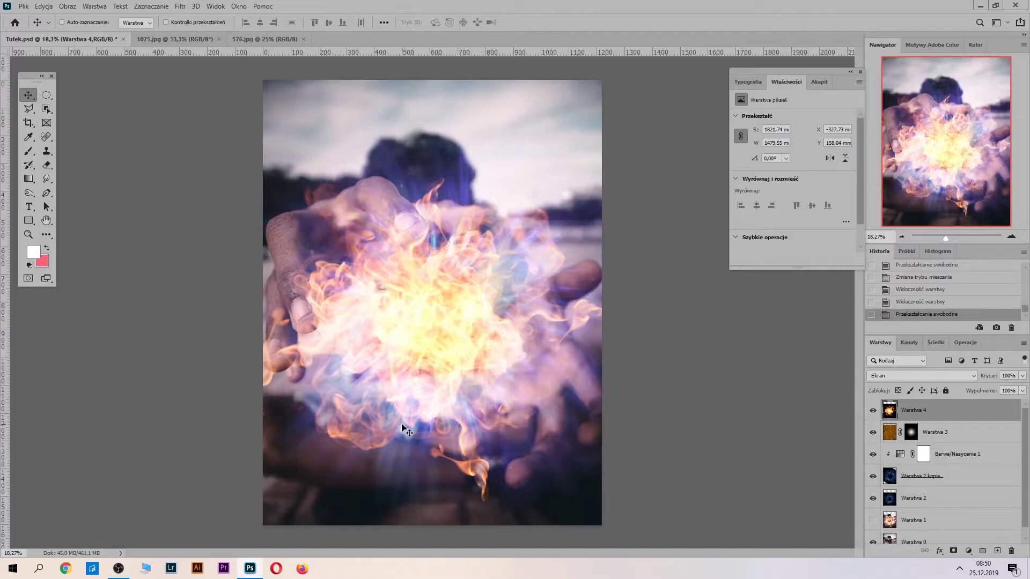
# Step: Group Warstwa 4 through Warstwa 2 into Grupa 1 and add a layer mask to the group
pyautogui.keyDown('shift'); pyautogui.click(932, 501); pyautogui.keyUp('shift')
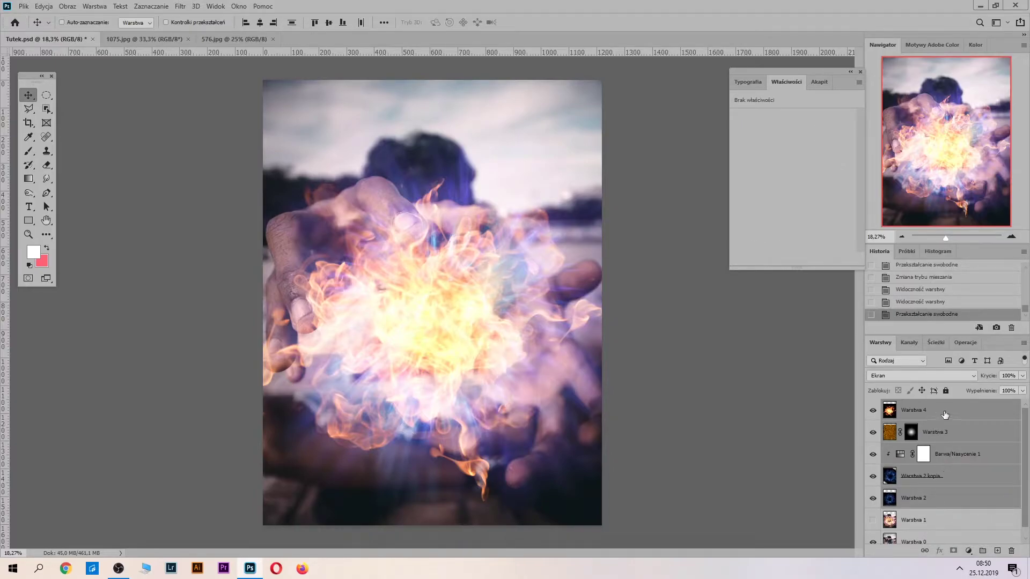
pyautogui.moveTo(945, 415); pyautogui.dragTo(943, 510)
pyautogui.click(982, 552)
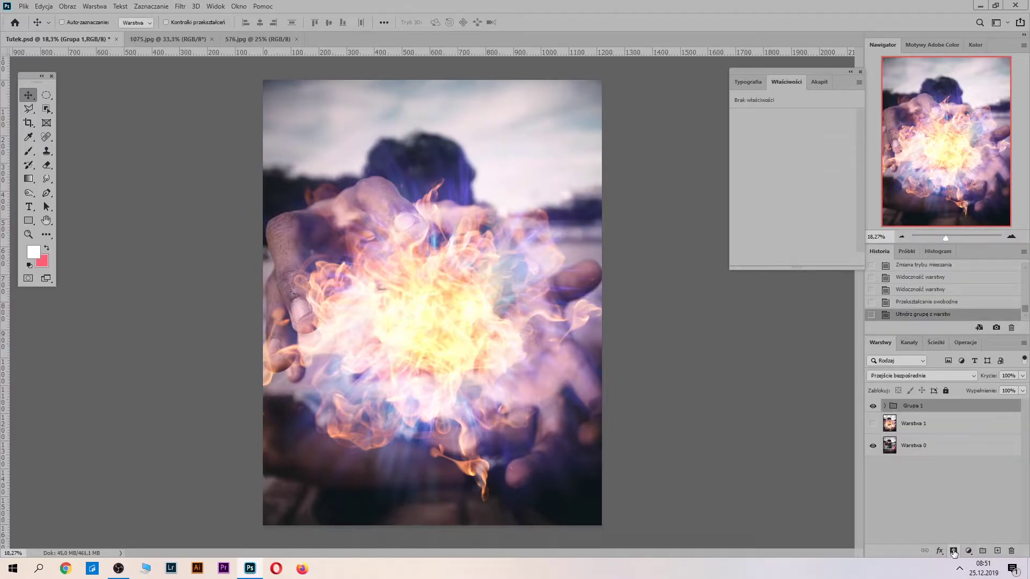
pyautogui.click(953, 552)
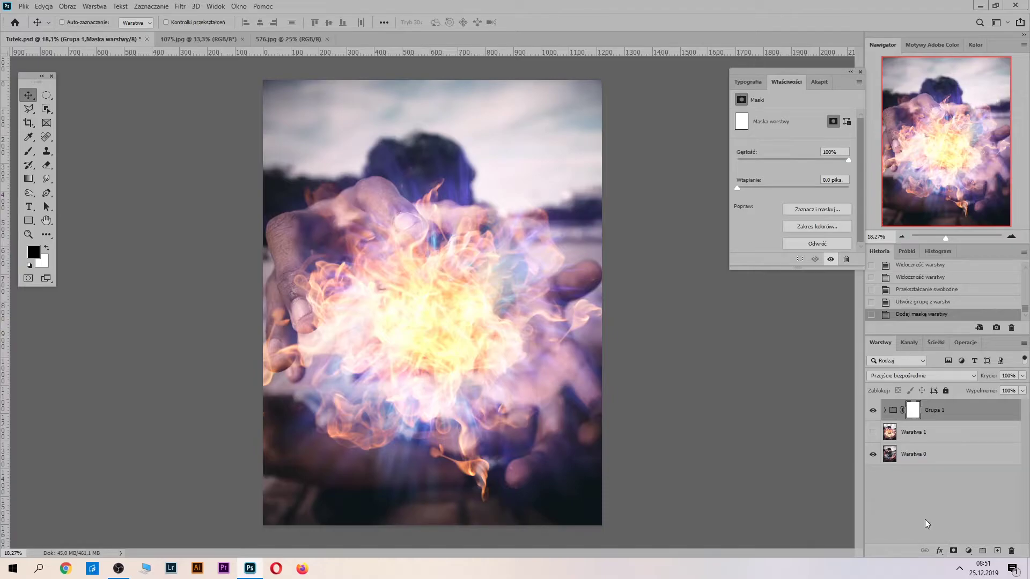
pyautogui.click(35, 148)
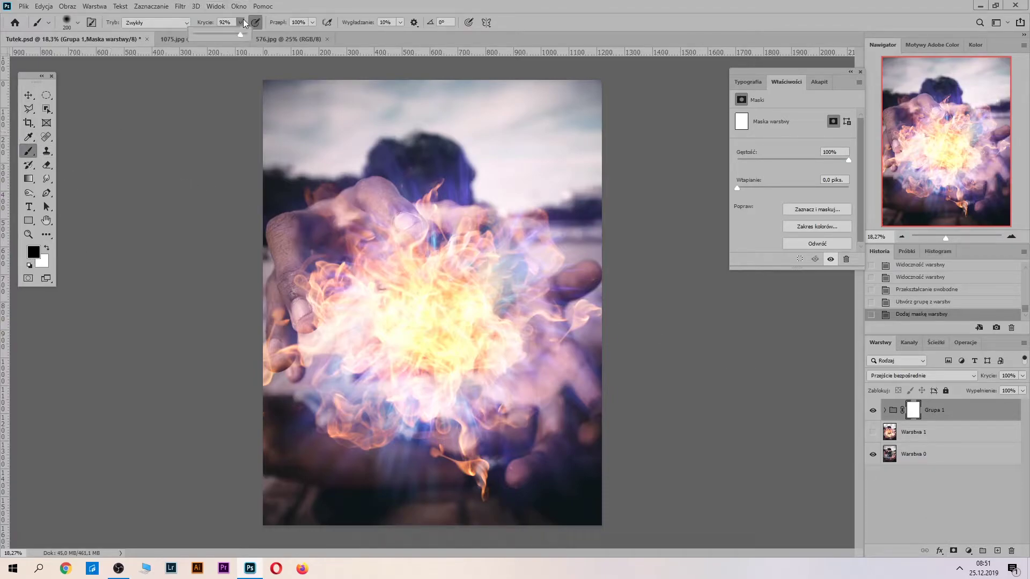
# Step: Paint black on Group 1's mask to reveal the raised fingertip, thumb and knuckle
pyautogui.scroll(3, 428, 234)
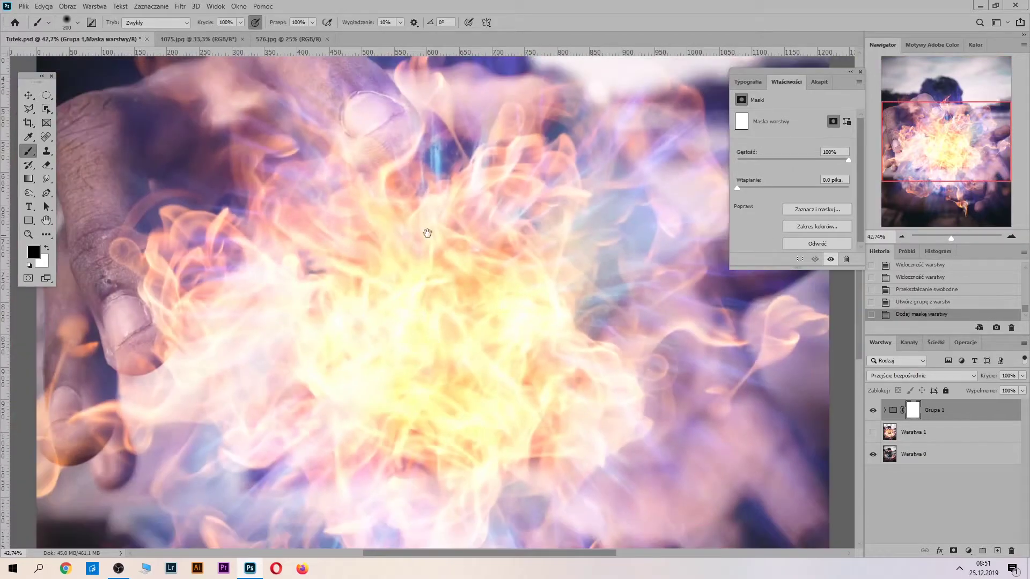
pyautogui.scroll(-1, 322, 345)
pyautogui.moveTo(322, 345); pyautogui.dragTo(326, 346)
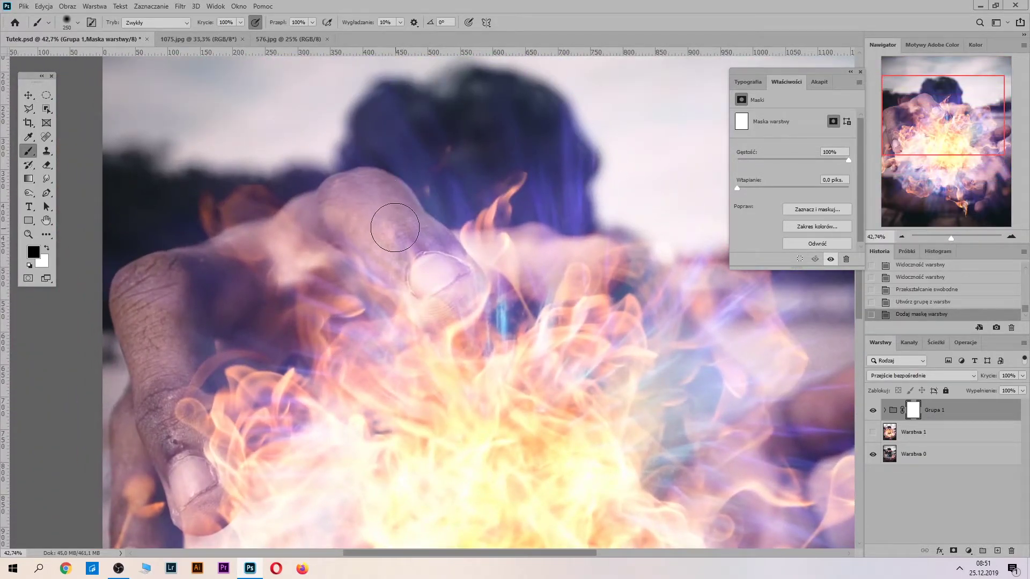
pyautogui.moveTo(349, 191)
pyautogui.mouseDown()
pyautogui.moveTo(375, 230)
pyautogui.moveTo(369, 218)
pyautogui.mouseUp()
pyautogui.moveTo(367, 216)
pyautogui.mouseDown()
pyautogui.moveTo(361, 207)
pyautogui.moveTo(375, 188)
pyautogui.moveTo(397, 209)
pyautogui.moveTo(391, 218)
pyautogui.moveTo(311, 207)
pyautogui.moveTo(298, 215)
pyautogui.mouseUp()
pyautogui.moveTo(394, 225)
pyautogui.mouseDown()
pyautogui.moveTo(420, 264)
pyautogui.moveTo(450, 272)
pyautogui.moveTo(410, 230)
pyautogui.moveTo(450, 271)
pyautogui.moveTo(432, 294)
pyautogui.moveTo(343, 199)
pyautogui.moveTo(422, 276)
pyautogui.moveTo(413, 282)
pyautogui.moveTo(441, 280)
pyautogui.moveTo(427, 281)
pyautogui.moveTo(442, 291)
pyautogui.moveTo(425, 306)
pyautogui.mouseUp()
# Step: With a smaller brush, clear the flames along the left hand's finger and thumb tip
pyautogui.press('[')
pyautogui.press('[')
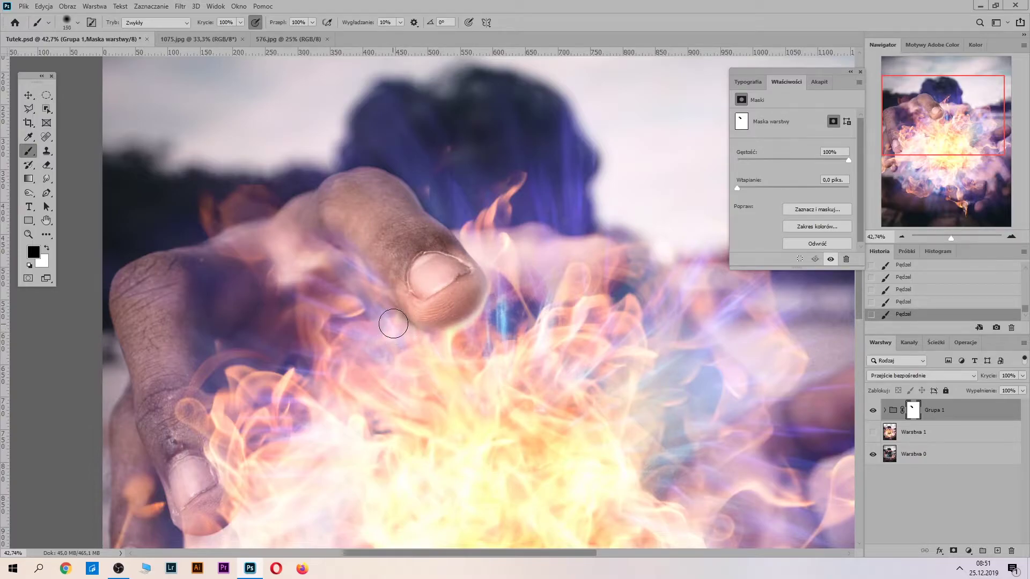
pyautogui.press('x')
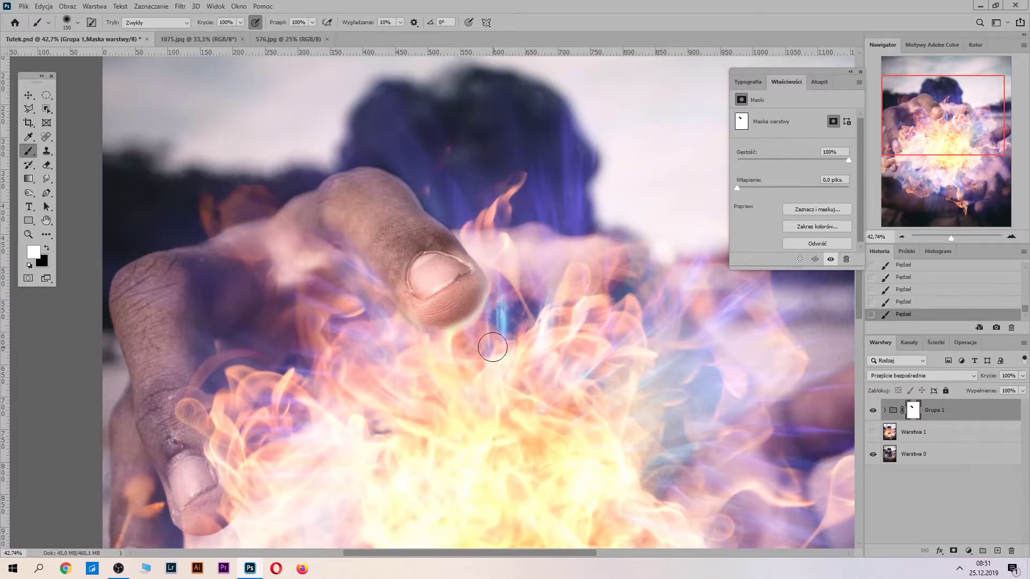
pyautogui.press('x')
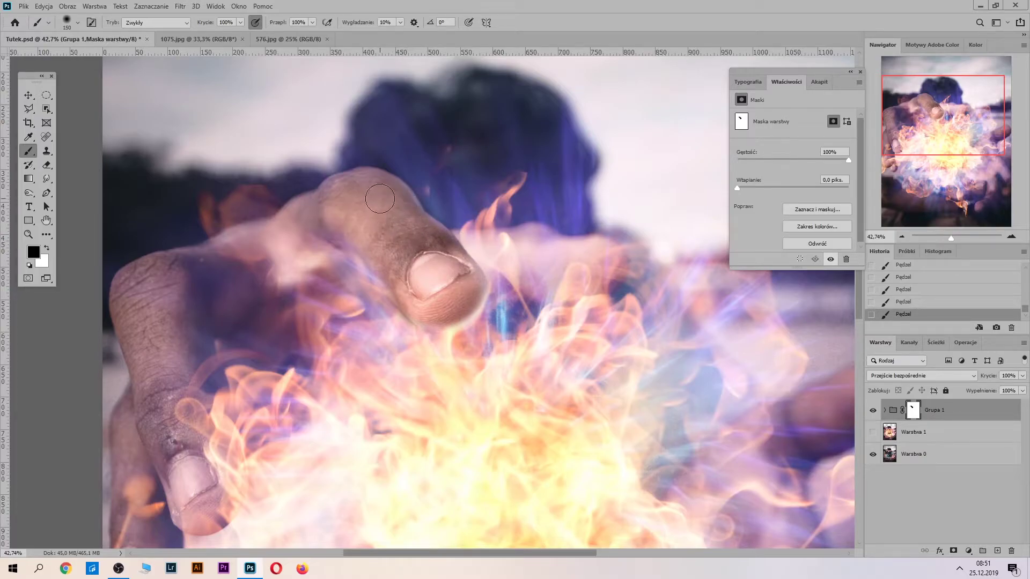
pyautogui.moveTo(264, 271); pyautogui.dragTo(420, 260)
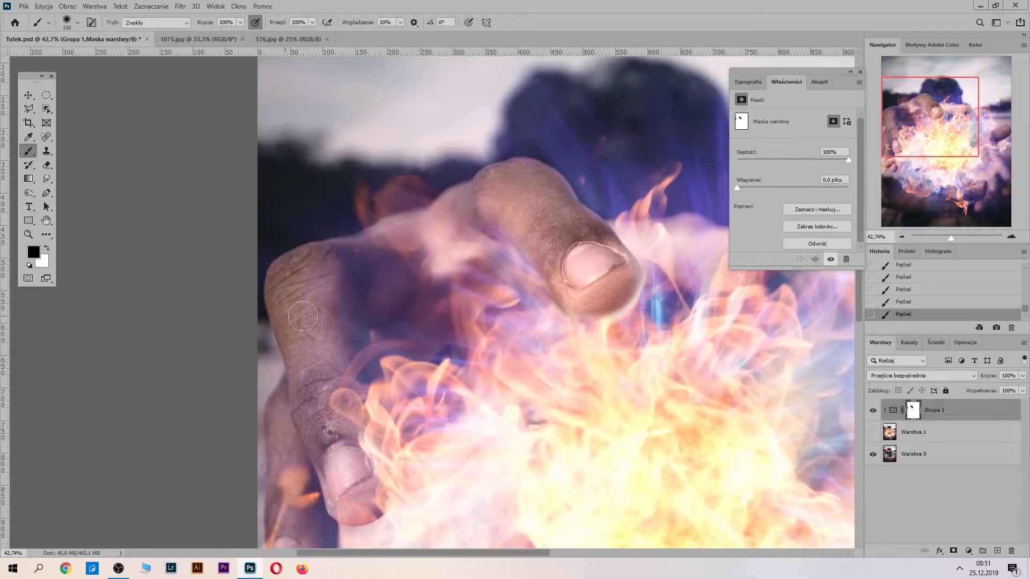
pyautogui.moveTo(315, 428)
pyautogui.mouseDown()
pyautogui.moveTo(349, 492)
pyautogui.moveTo(312, 362)
pyautogui.moveTo(312, 398)
pyautogui.mouseUp()
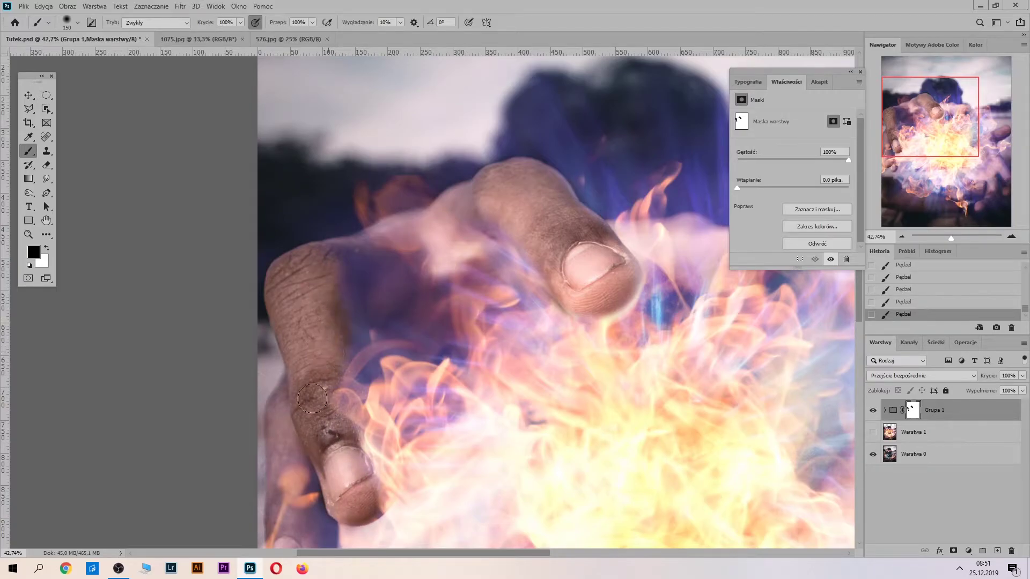
pyautogui.moveTo(375, 444); pyautogui.dragTo(383, 262)
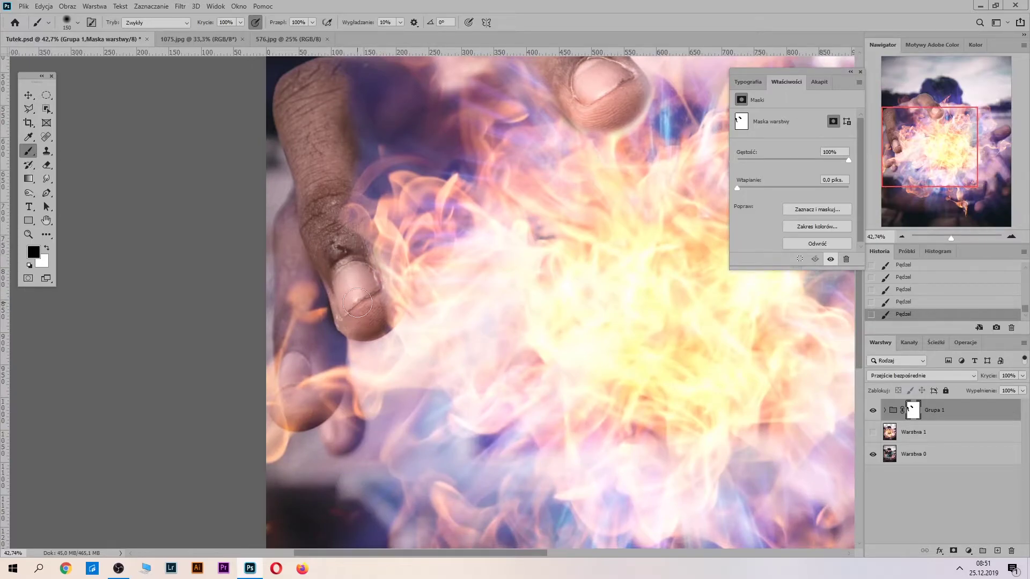
pyautogui.moveTo(357, 303)
pyautogui.mouseDown()
pyautogui.moveTo(274, 343)
pyautogui.moveTo(313, 405)
pyautogui.moveTo(309, 288)
pyautogui.moveTo(283, 397)
pyautogui.mouseUp()
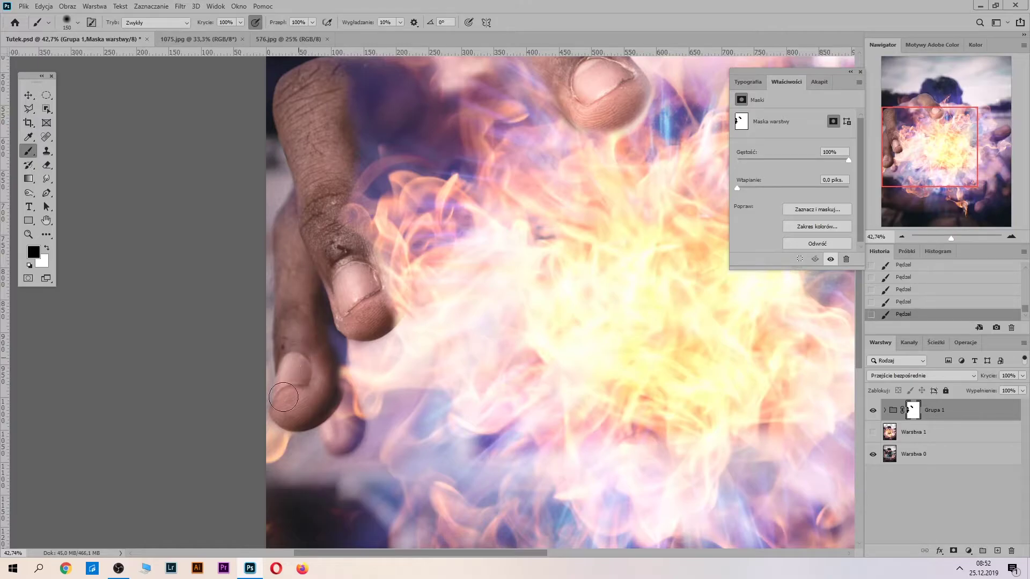
# Step: Hide the pink flames over the lower right hand's finger, then zoom out to the whole photo
pyautogui.moveTo(539, 366)
pyautogui.mouseDown()
pyautogui.moveTo(402, 332)
pyautogui.moveTo(689, 221)
pyautogui.mouseUp()
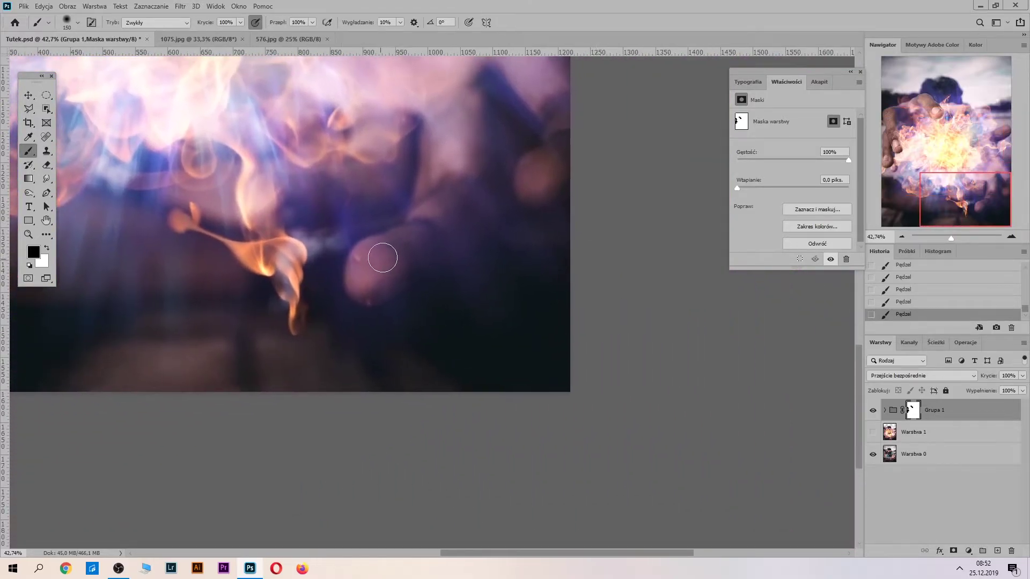
pyautogui.moveTo(383, 256)
pyautogui.mouseDown()
pyautogui.moveTo(363, 269)
pyautogui.moveTo(375, 280)
pyautogui.moveTo(437, 218)
pyautogui.moveTo(384, 267)
pyautogui.moveTo(469, 156)
pyautogui.moveTo(432, 156)
pyautogui.moveTo(409, 253)
pyautogui.moveTo(460, 207)
pyautogui.moveTo(391, 267)
pyautogui.mouseUp()
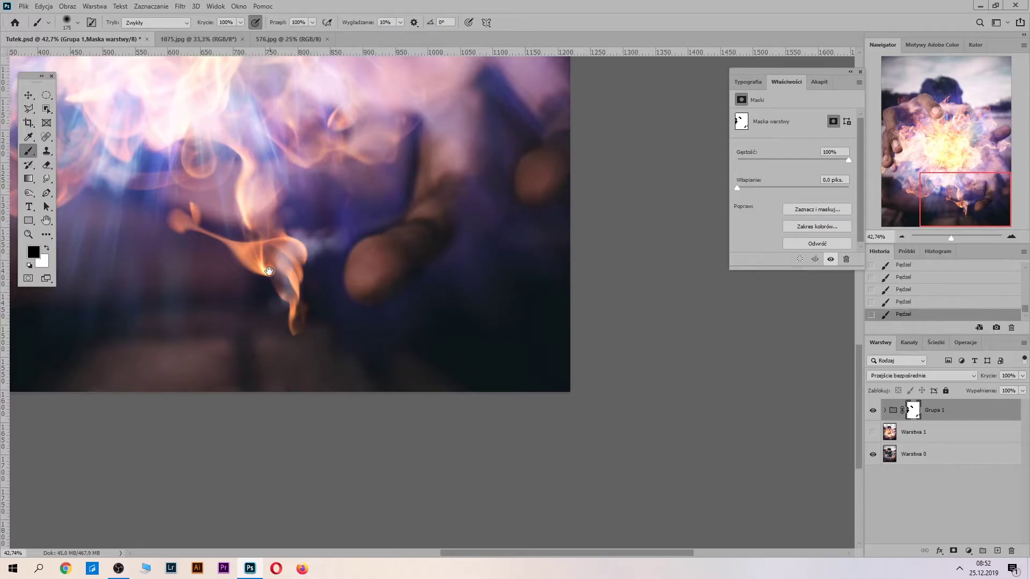
pyautogui.moveTo(536, 161)
pyautogui.mouseDown()
pyautogui.moveTo(494, 178)
pyautogui.moveTo(518, 293)
pyautogui.moveTo(399, 324)
pyautogui.moveTo(482, 322)
pyautogui.moveTo(471, 322)
pyautogui.moveTo(477, 290)
pyautogui.moveTo(605, 329)
pyautogui.mouseUp()
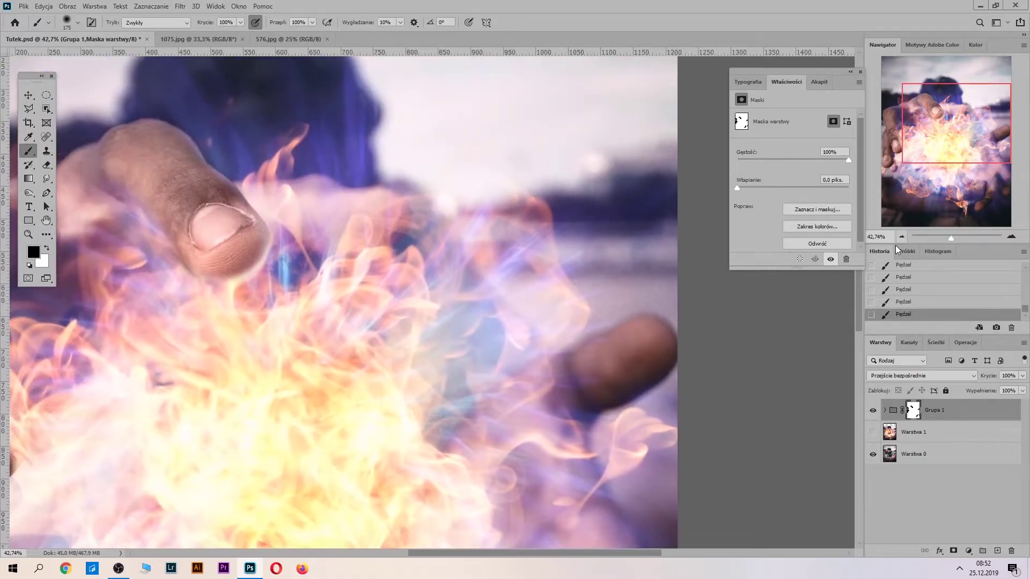
pyautogui.moveTo(956, 236); pyautogui.dragTo(950, 237)
pyautogui.click(240, 22)
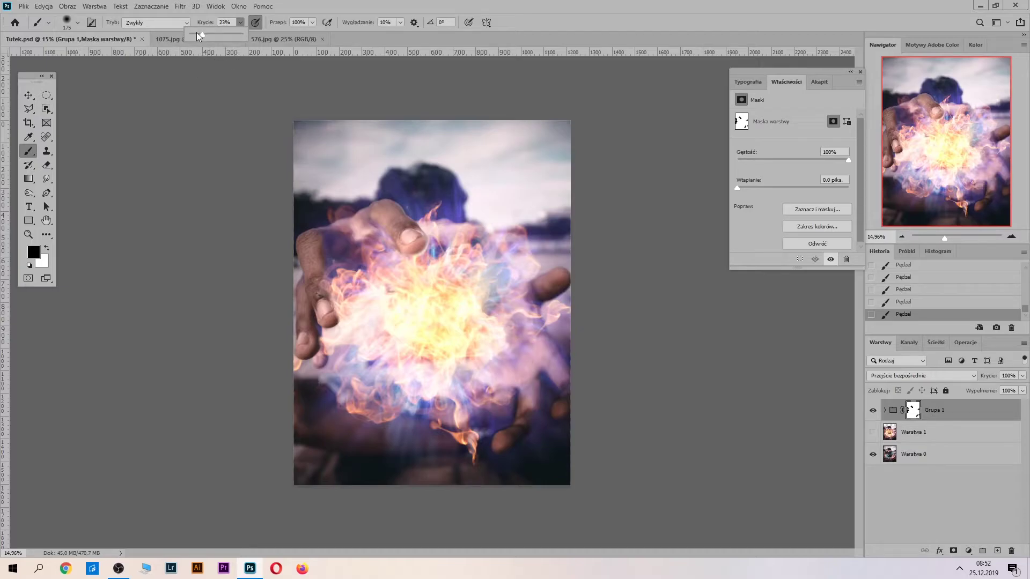
# Step: With a 16% opacity, 2539 px brush, faintly fade the fire over the upper, lower and right-hand areas
pyautogui.moveTo(199, 35); pyautogui.dragTo(198, 36)
pyautogui.click(78, 22)
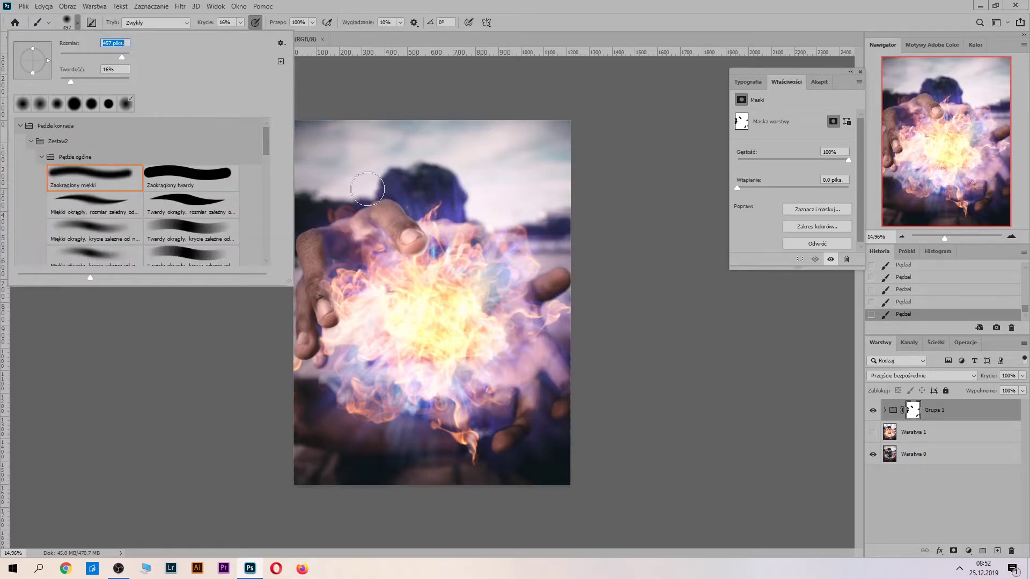
pyautogui.moveTo(124, 56); pyautogui.dragTo(127, 57)
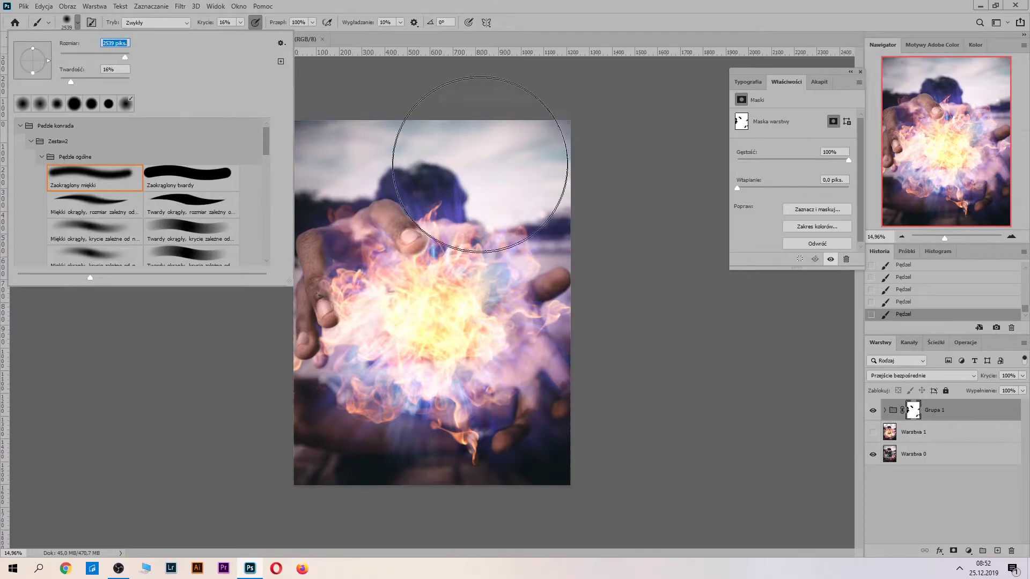
pyautogui.click(479, 161)
pyautogui.moveTo(479, 169)
pyautogui.mouseDown()
pyautogui.moveTo(499, 218)
pyautogui.moveTo(407, 207)
pyautogui.moveTo(434, 154)
pyautogui.moveTo(549, 165)
pyautogui.mouseUp()
pyautogui.moveTo(287, 230); pyautogui.dragTo(403, 322)
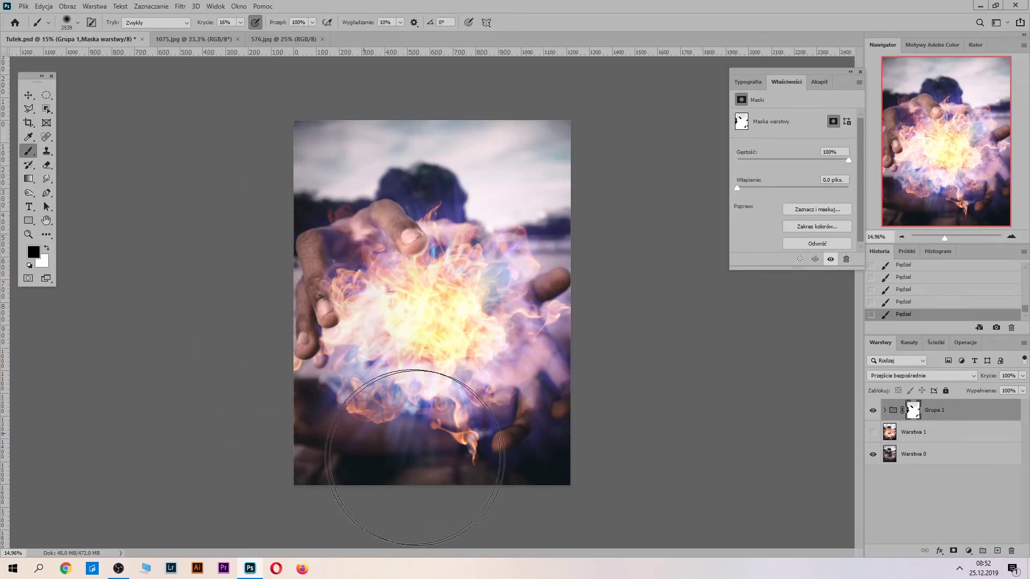
pyautogui.moveTo(644, 321); pyautogui.dragTo(547, 391)
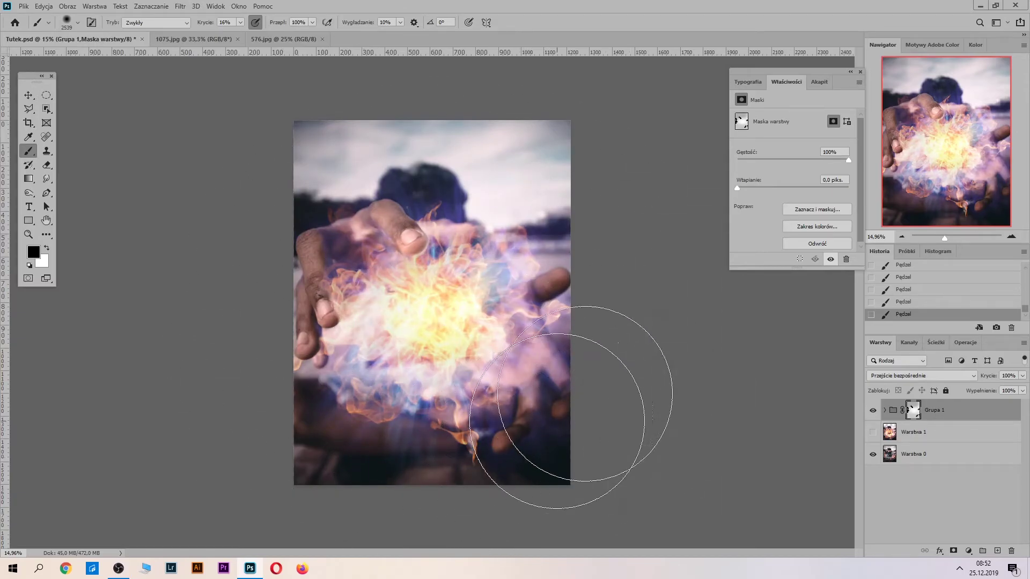
pyautogui.moveTo(617, 294); pyautogui.dragTo(586, 195)
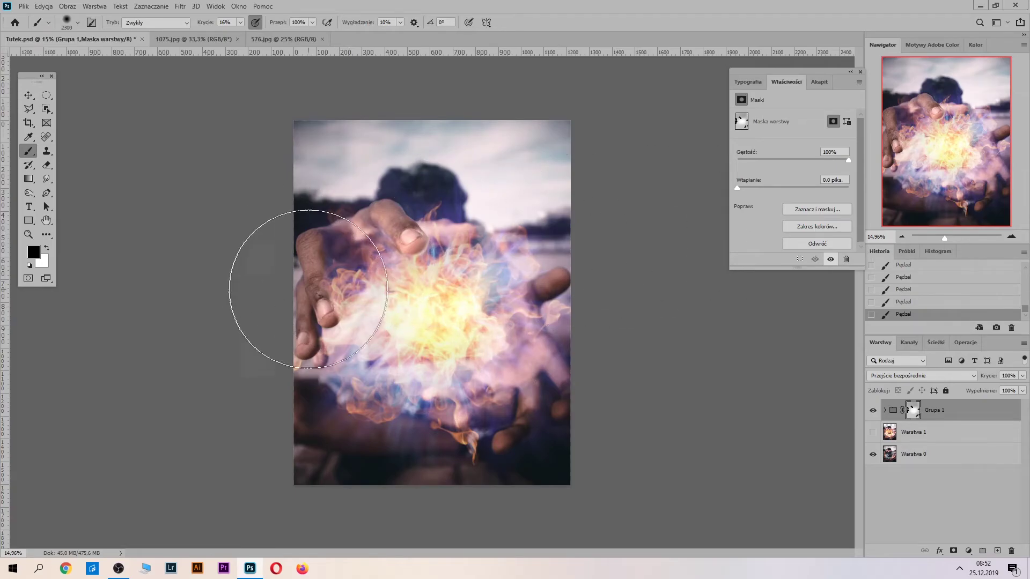
# Step: Reset the brush to 100% opacity and 156 px size
pyautogui.press('[')
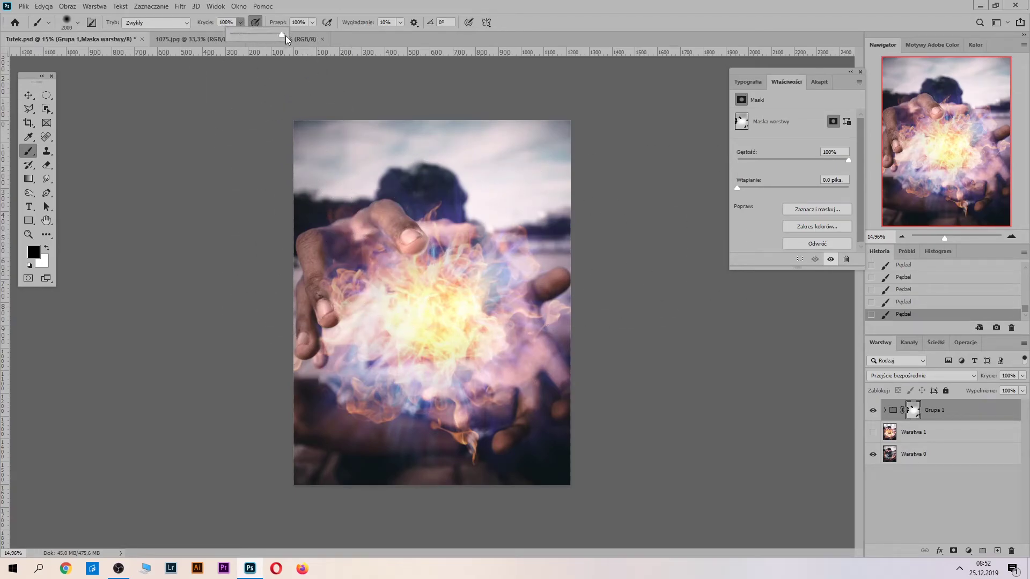
pyautogui.click(78, 23)
pyautogui.click(105, 57)
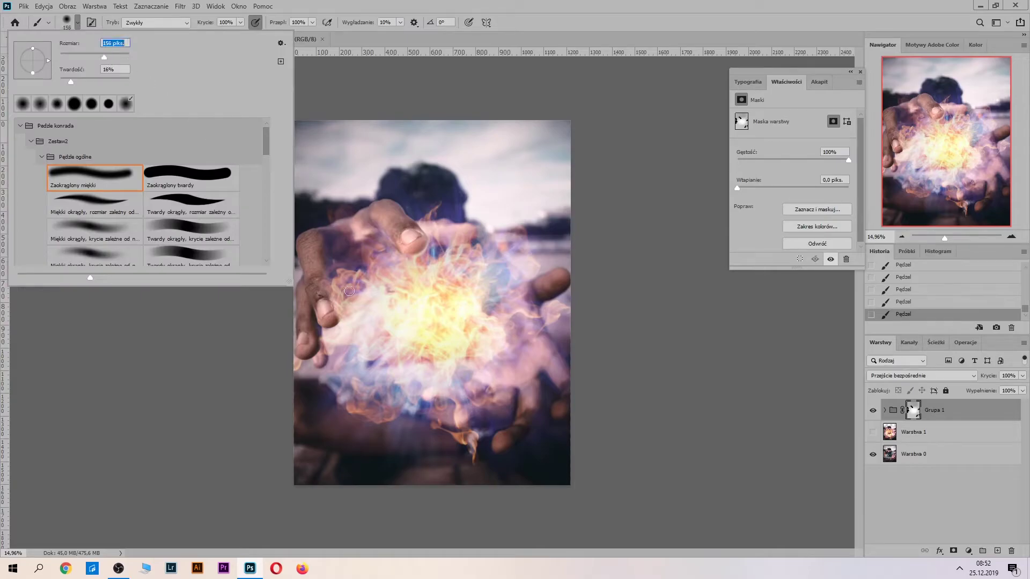
pyautogui.click(324, 278)
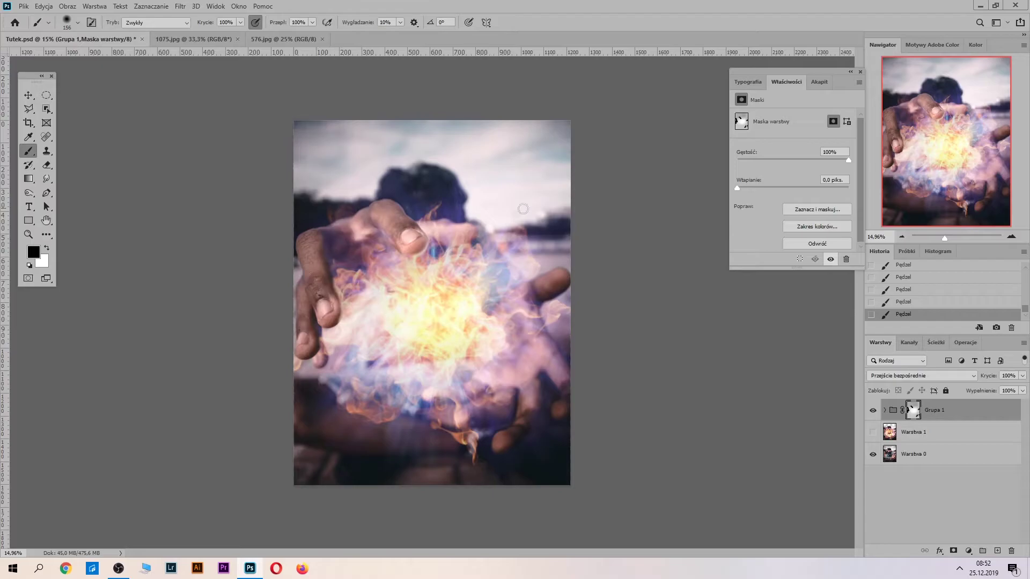
# Step: Toggle Group 1's mask off and on to compare, then paint white to restore fire beside the left finger
pyautogui.keyDown('shift'); pyautogui.click(913, 410); pyautogui.keyUp('shift')
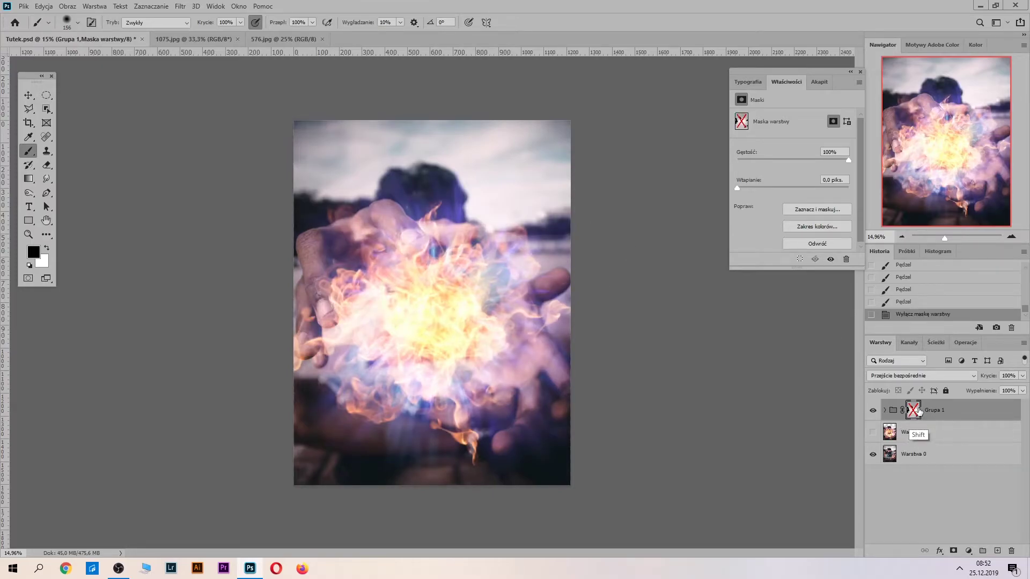
pyautogui.keyDown('shift'); pyautogui.click(913, 411); pyautogui.keyUp('shift')
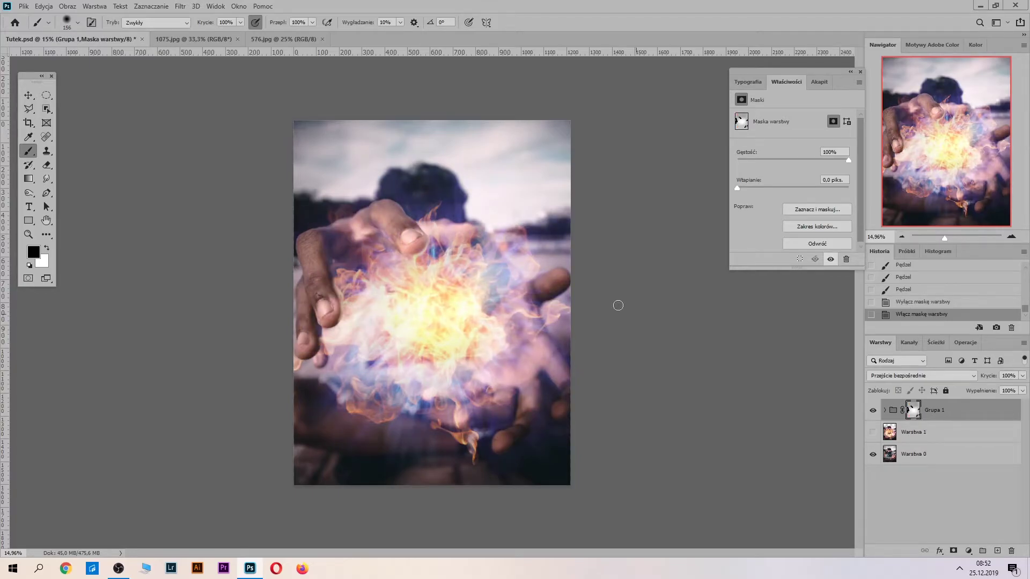
pyautogui.press('x')
pyautogui.click(328, 287)
pyautogui.click(328, 292)
pyautogui.click(334, 300)
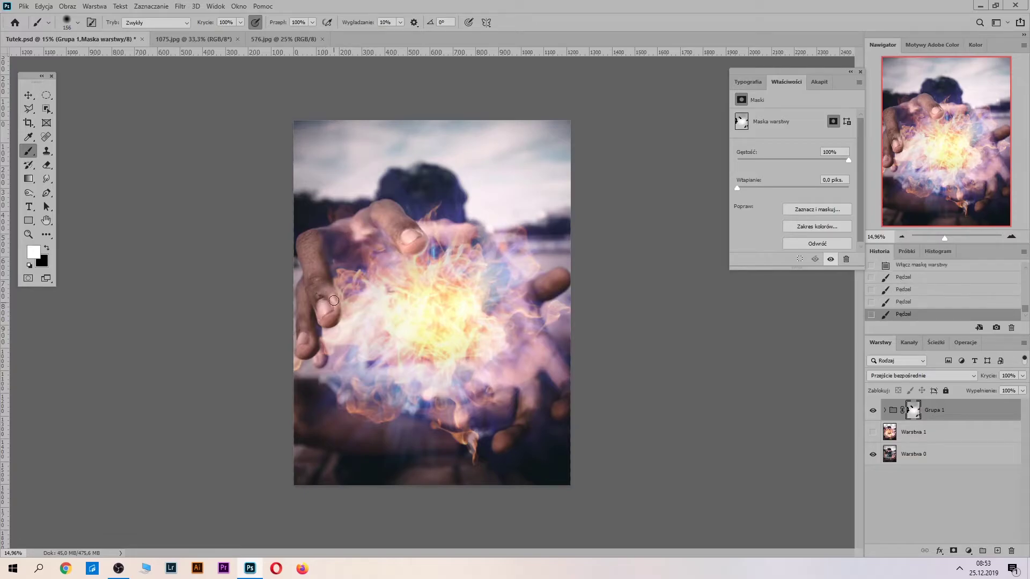
pyautogui.moveTo(334, 301)
pyautogui.mouseDown()
pyautogui.moveTo(333, 320)
pyautogui.moveTo(319, 269)
pyautogui.mouseUp()
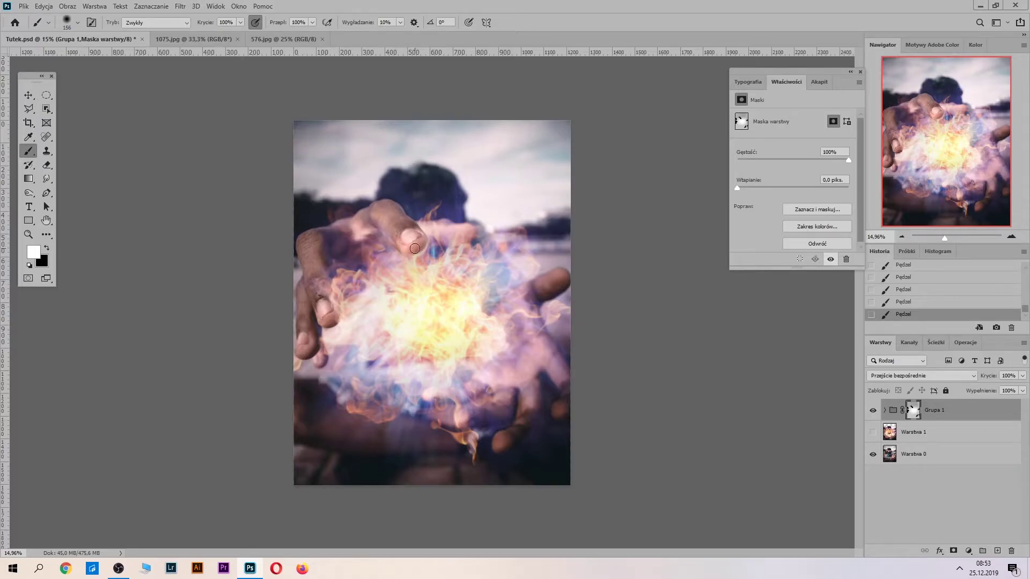
pyautogui.press('x')
pyautogui.moveTo(946, 239); pyautogui.dragTo(946, 239)
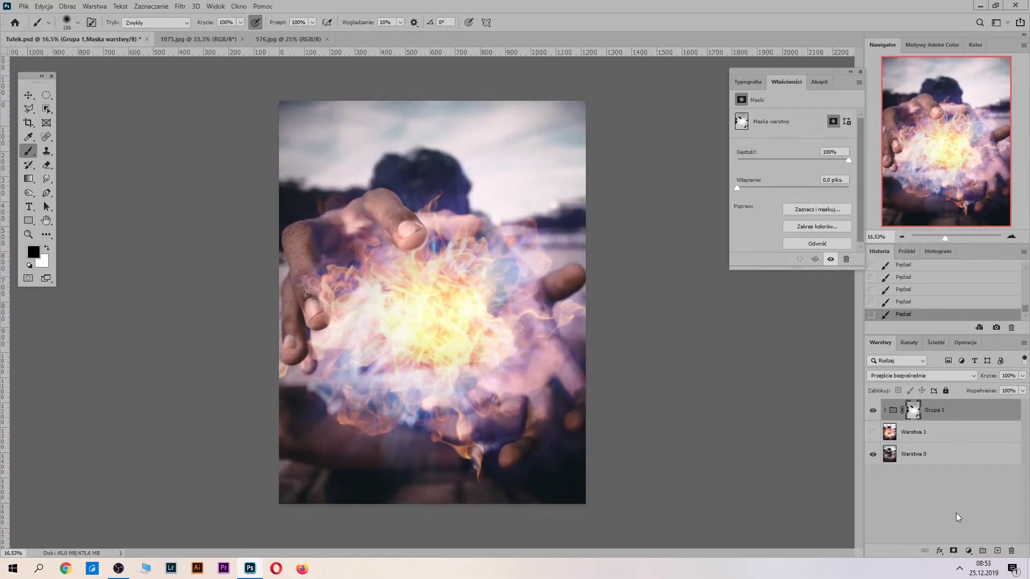
# Step: Add a Krzywe 1 curves layer, nudge two curve points, then delete it, confirming with Tak
pyautogui.click(969, 554)
pyautogui.click(911, 421)
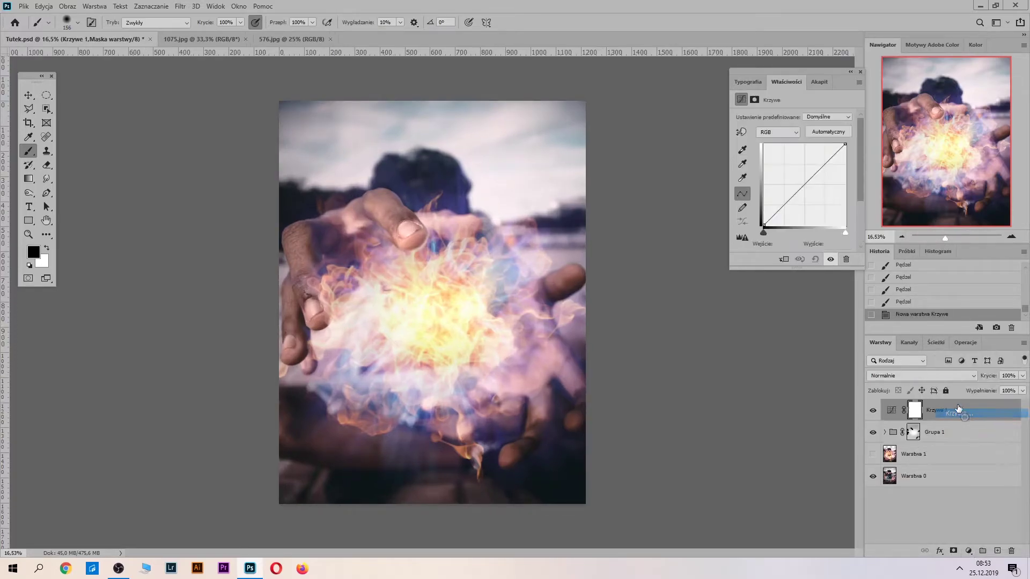
pyautogui.moveTo(779, 211); pyautogui.dragTo(784, 212)
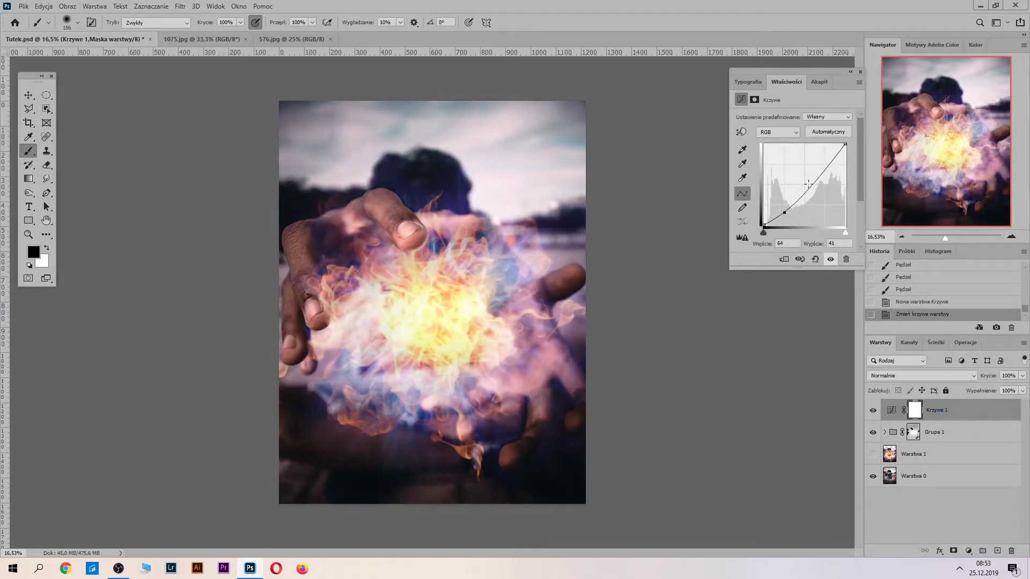
pyautogui.moveTo(827, 170); pyautogui.dragTo(822, 166)
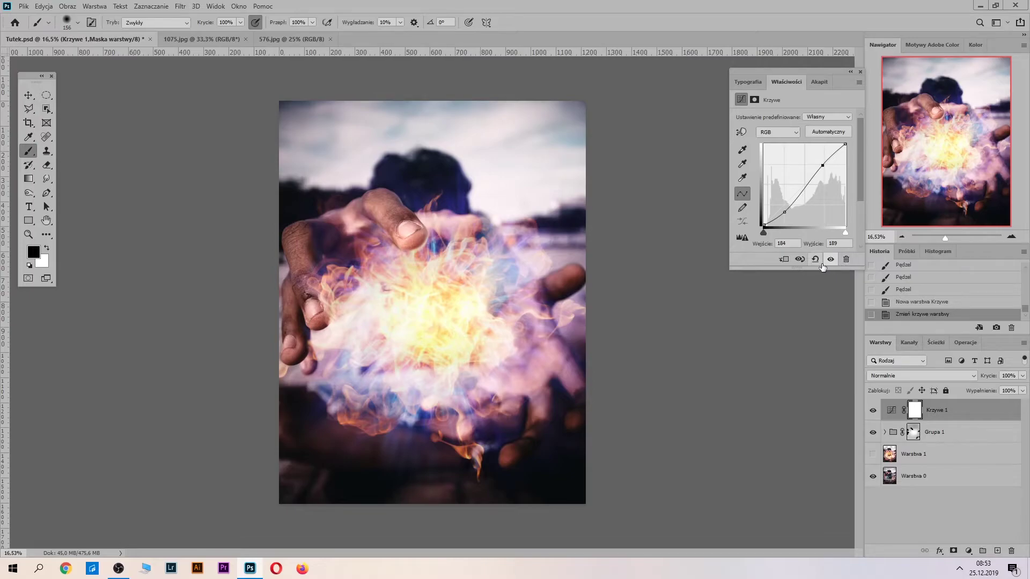
pyautogui.click(846, 259)
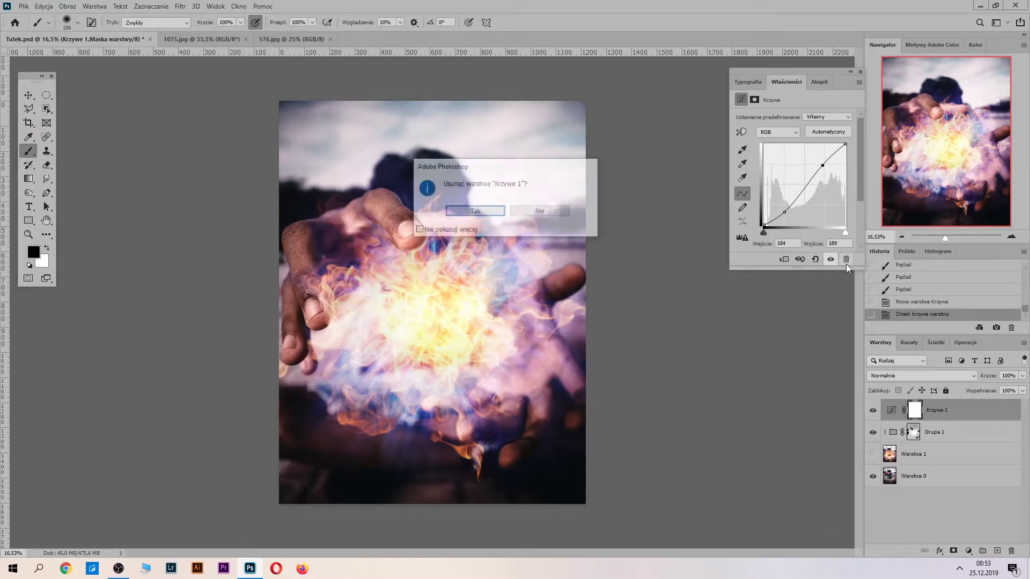
pyautogui.click(484, 210)
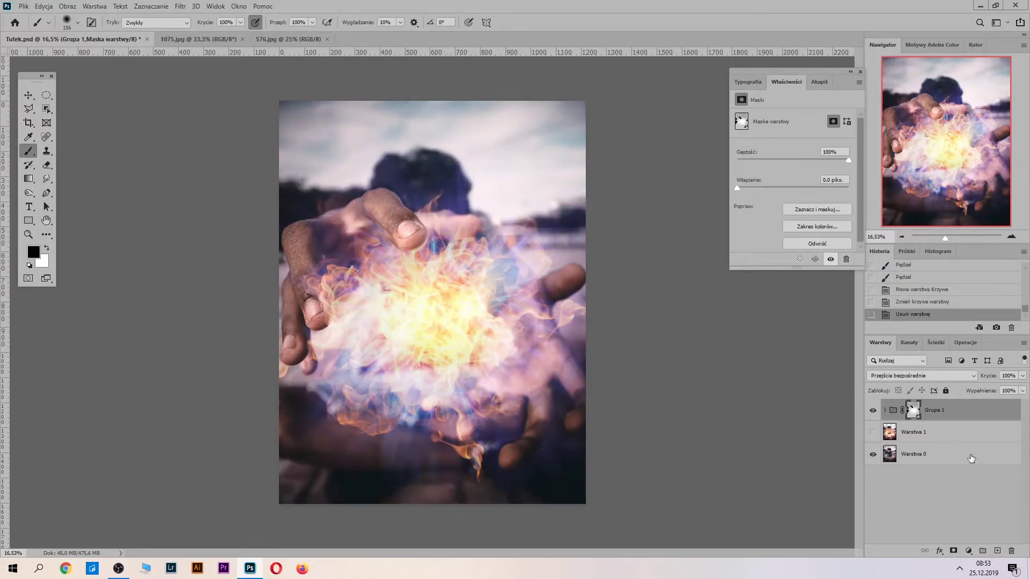
# Step: Add an 808080 solid colour fill layer above Warstwa 0 and invert its mask to black
pyautogui.click(933, 460)
pyautogui.click(968, 550)
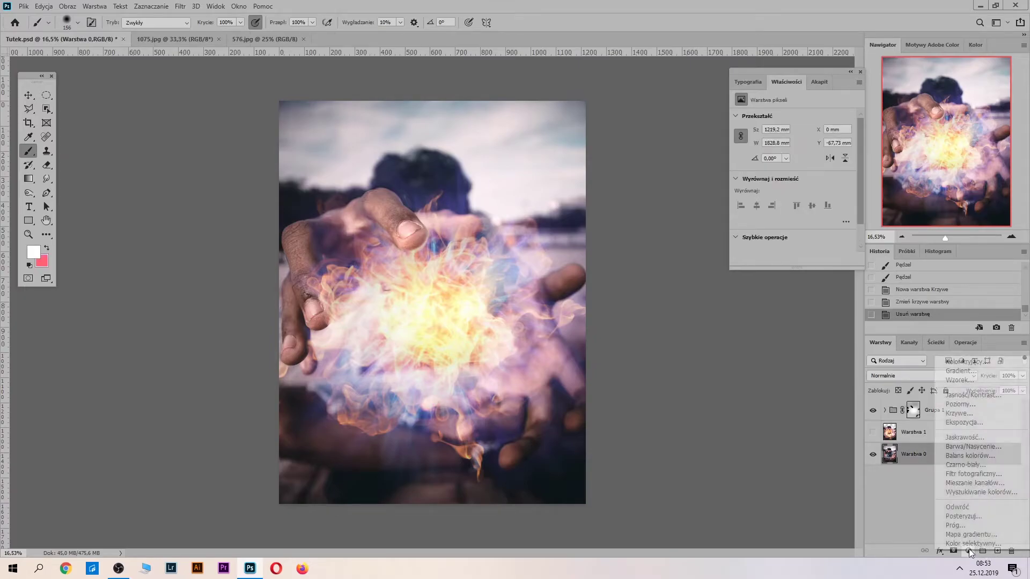
pyautogui.click(965, 362)
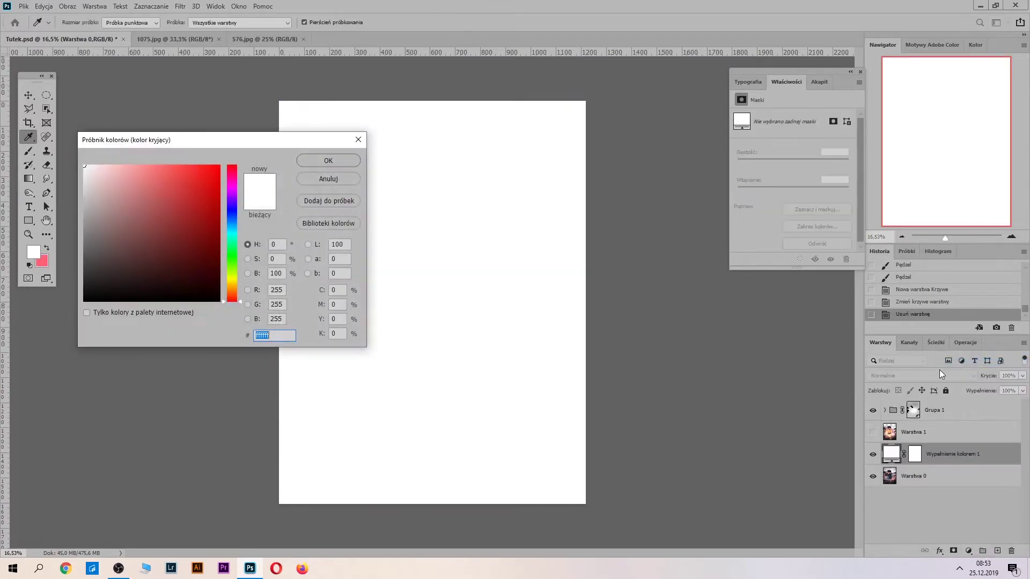
pyautogui.write('808080')
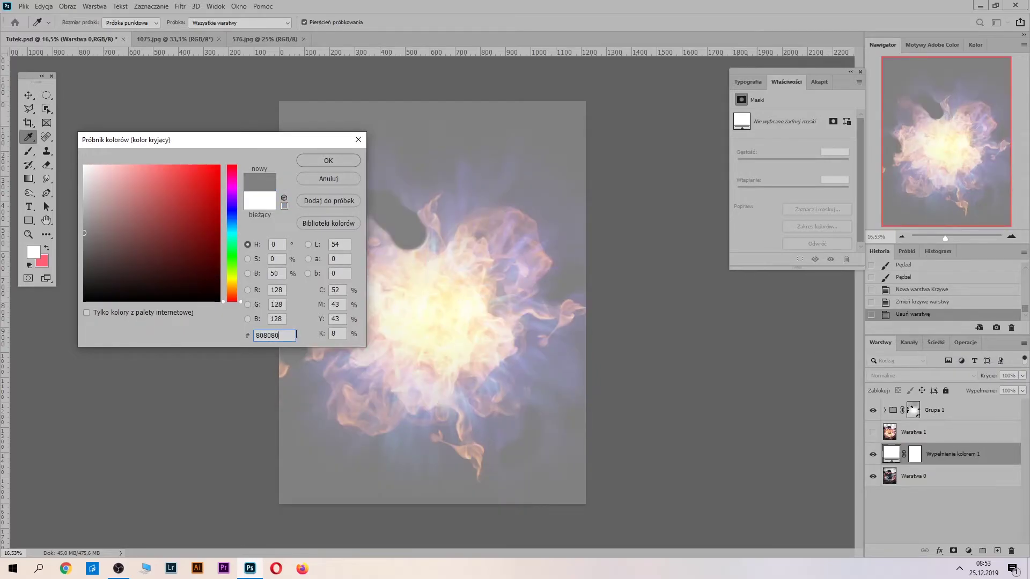
pyautogui.click(345, 164)
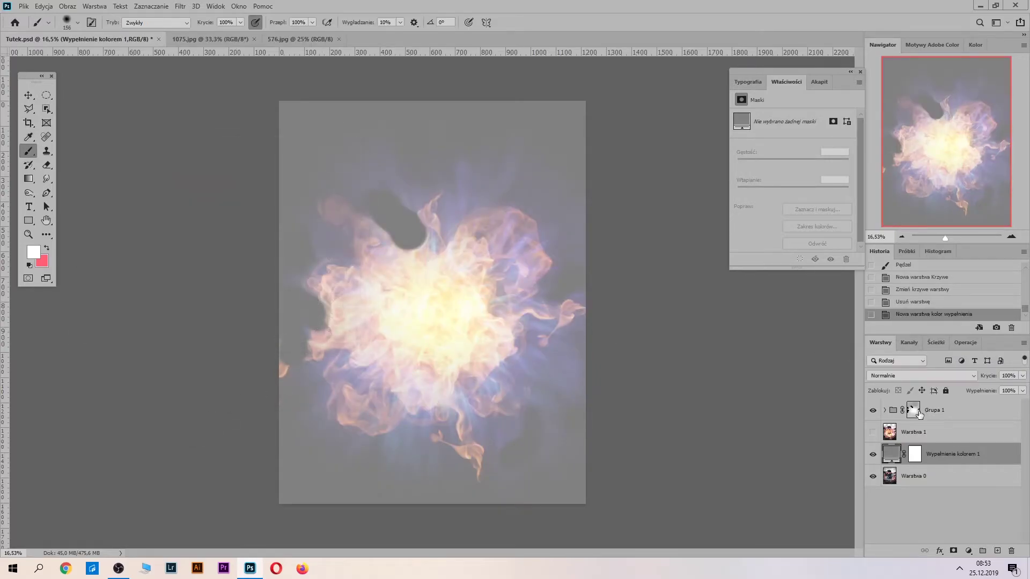
pyautogui.click(915, 454)
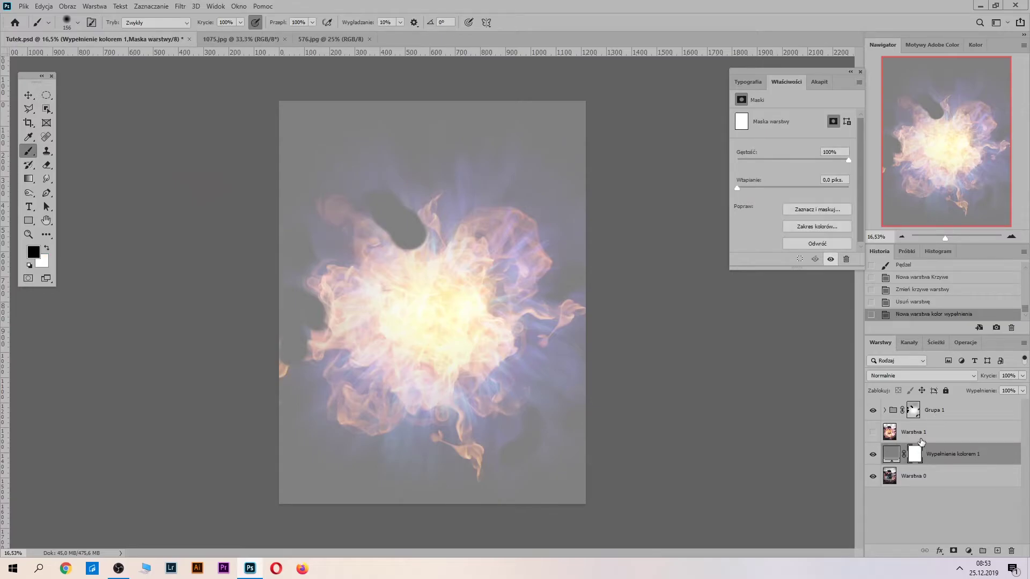
pyautogui.hotkey('ctrl', 'i')
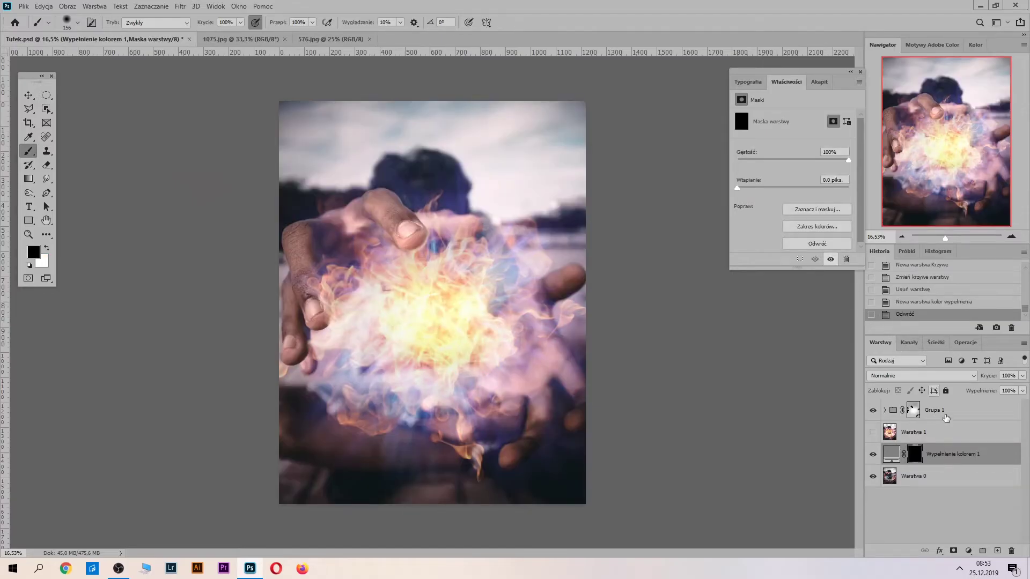
pyautogui.click(973, 376)
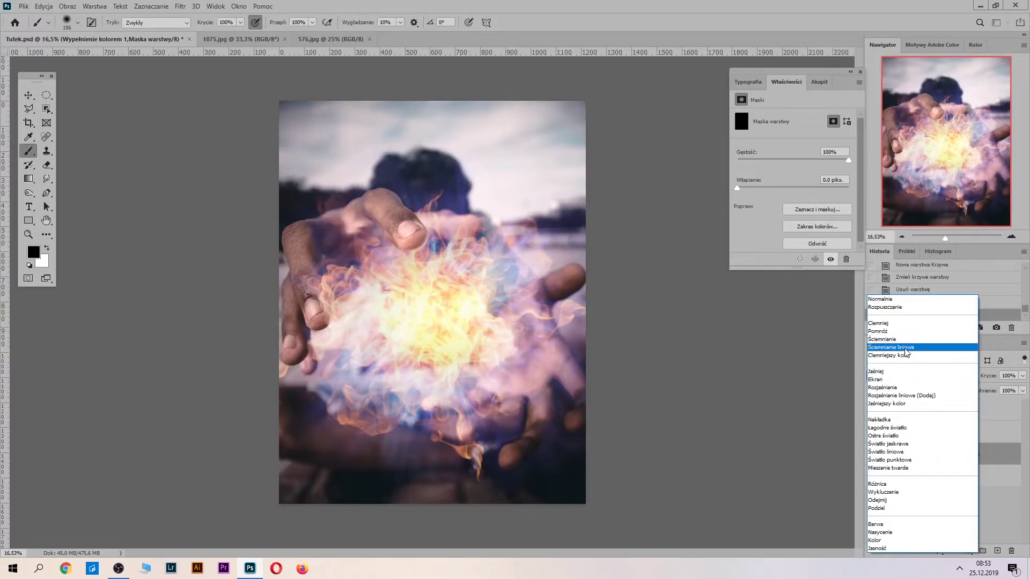
# Step: Set the fill layer to Rozjaśnianie and softly paint white at 17% opacity over the fingertip
pyautogui.click(903, 387)
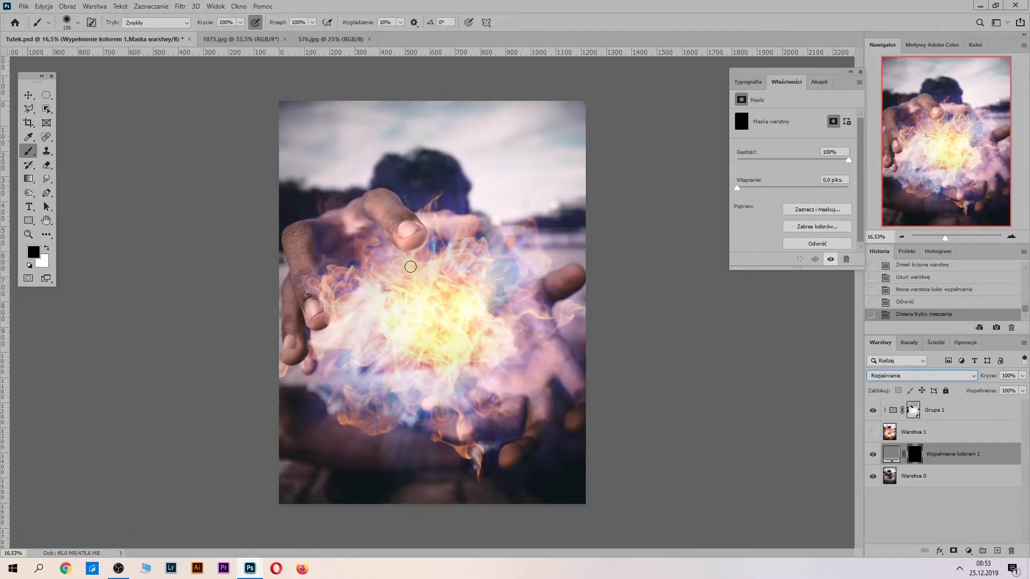
pyautogui.click(49, 249)
pyautogui.moveTo(378, 231); pyautogui.dragTo(386, 239)
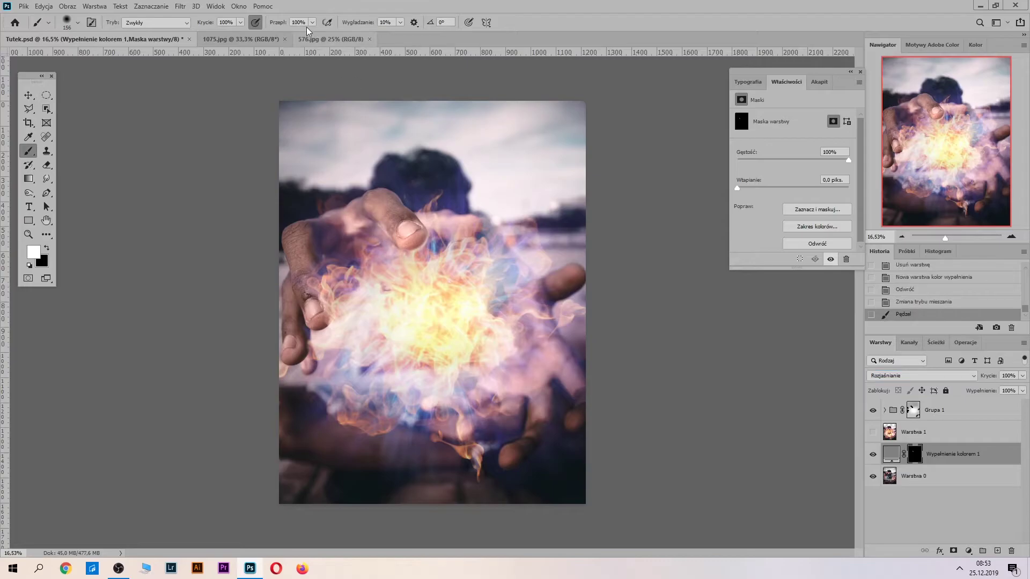
pyautogui.click(239, 23)
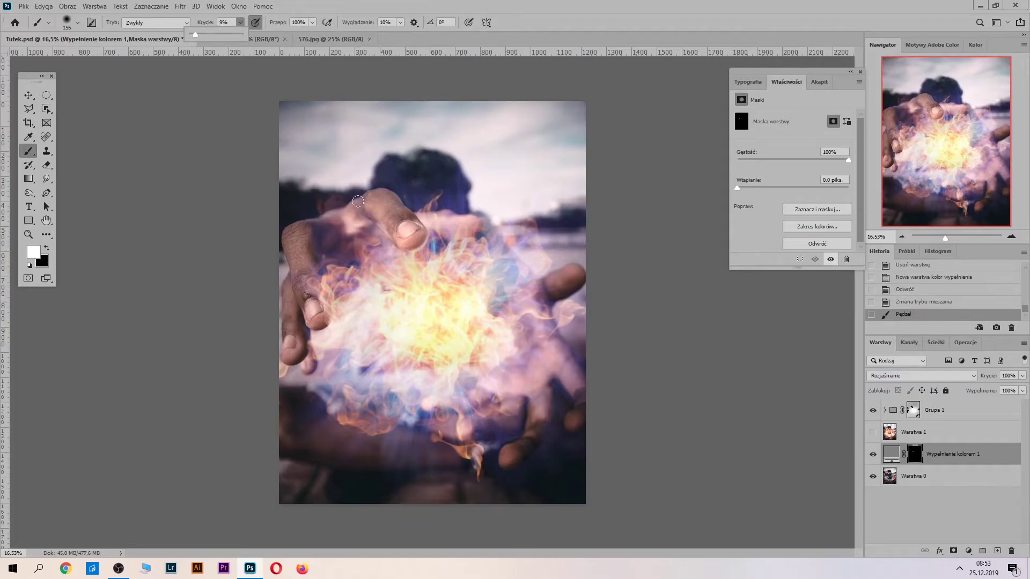
pyautogui.moveTo(383, 228); pyautogui.dragTo(400, 242)
pyautogui.moveTo(405, 246); pyautogui.dragTo(411, 248)
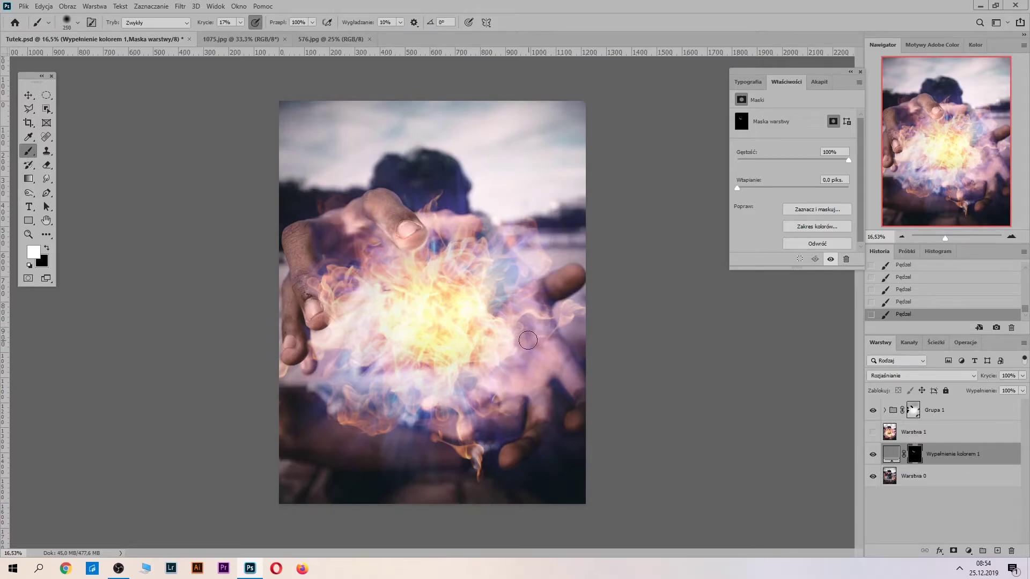
# Step: Brighten the lower hand, upper finger, right fingertip and left hand's fingers with 600 and 300 px brushes
pyautogui.press(']')
pyautogui.press(']')
pyautogui.press(']')
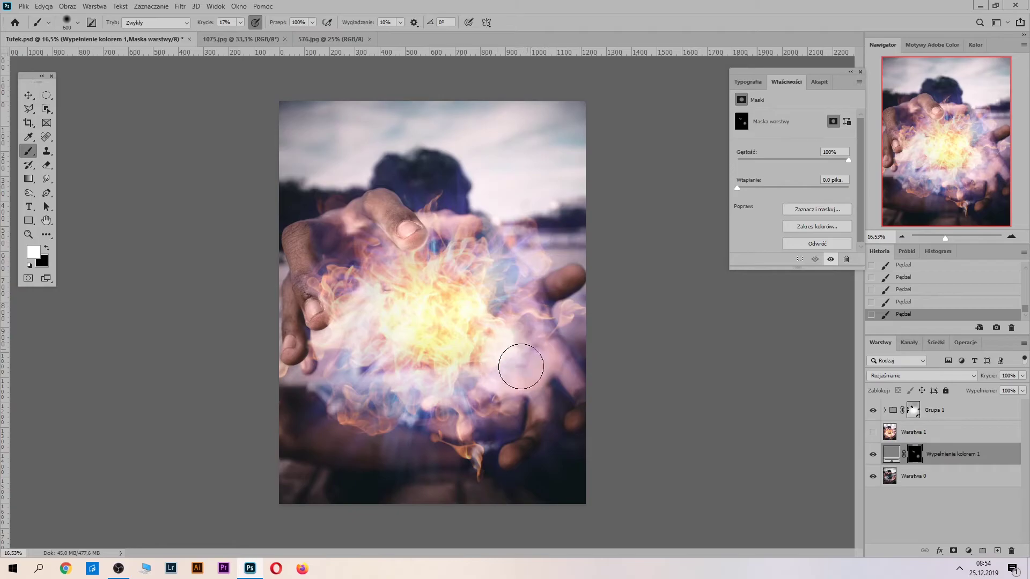
pyautogui.click(521, 436)
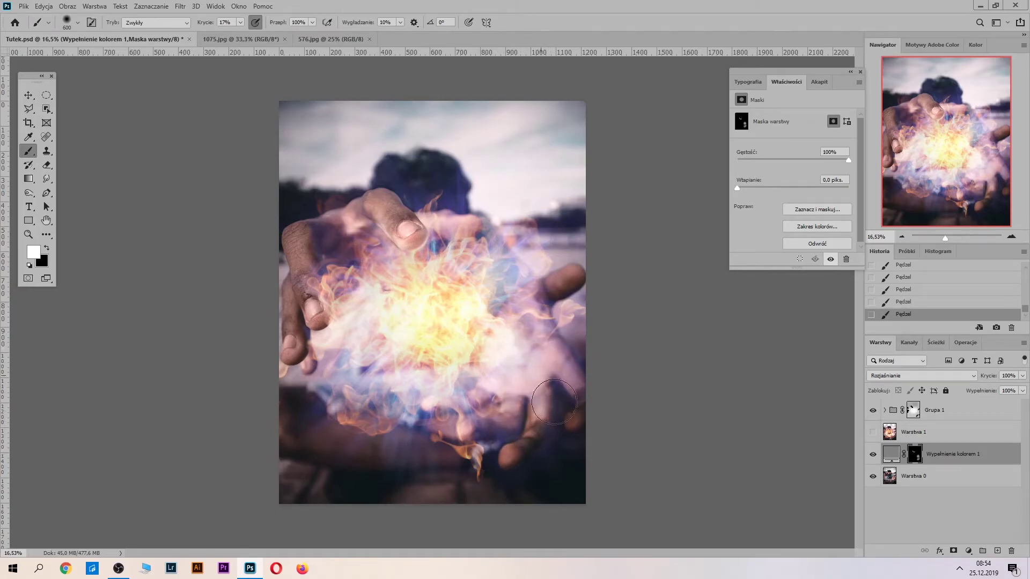
pyautogui.press('[')
pyautogui.press('[')
pyautogui.press('[')
pyautogui.moveTo(573, 399); pyautogui.dragTo(569, 370)
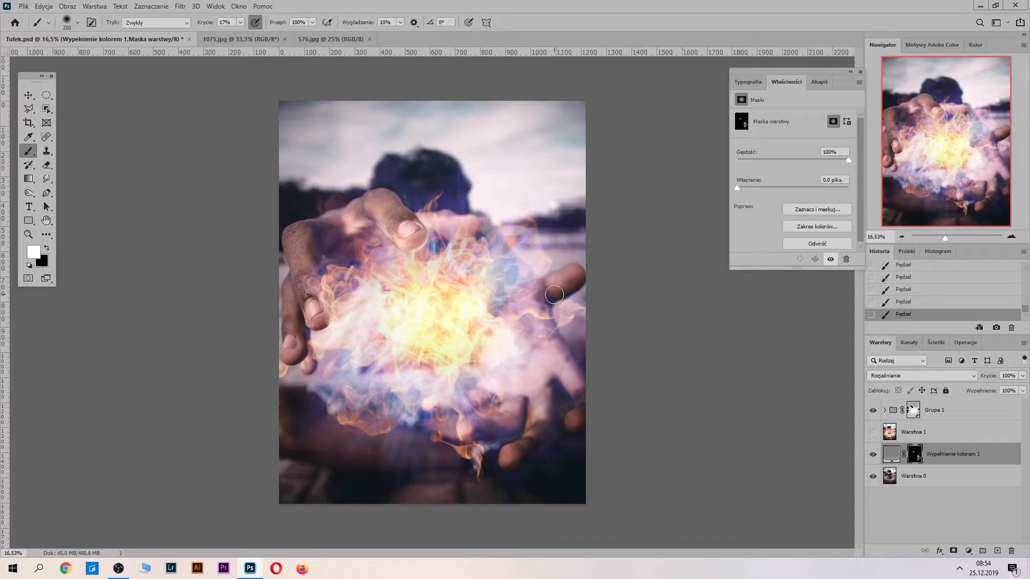
pyautogui.moveTo(549, 295); pyautogui.dragTo(555, 287)
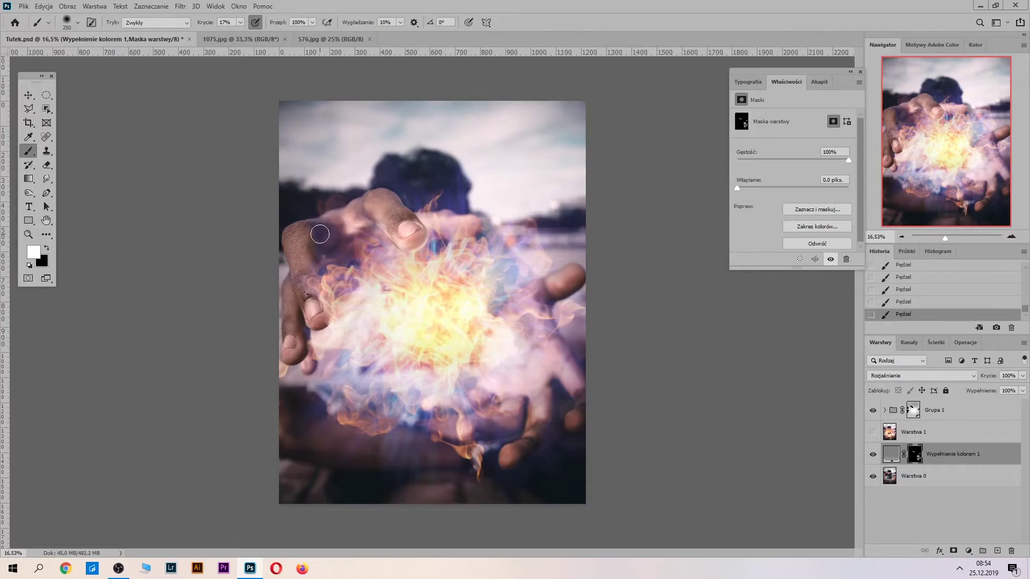
pyautogui.moveTo(322, 230); pyautogui.dragTo(330, 289)
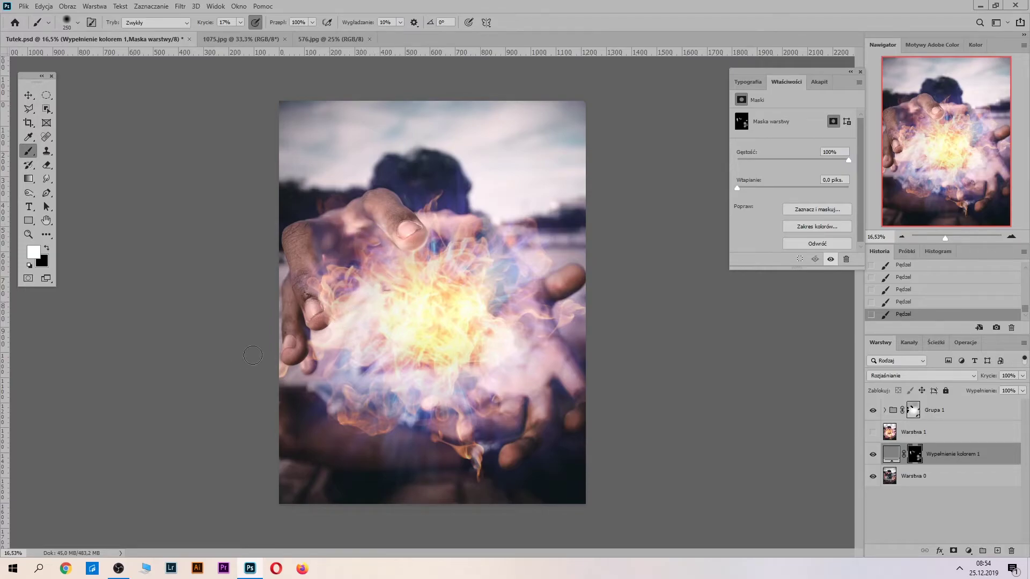
pyautogui.moveTo(305, 362); pyautogui.dragTo(310, 359)
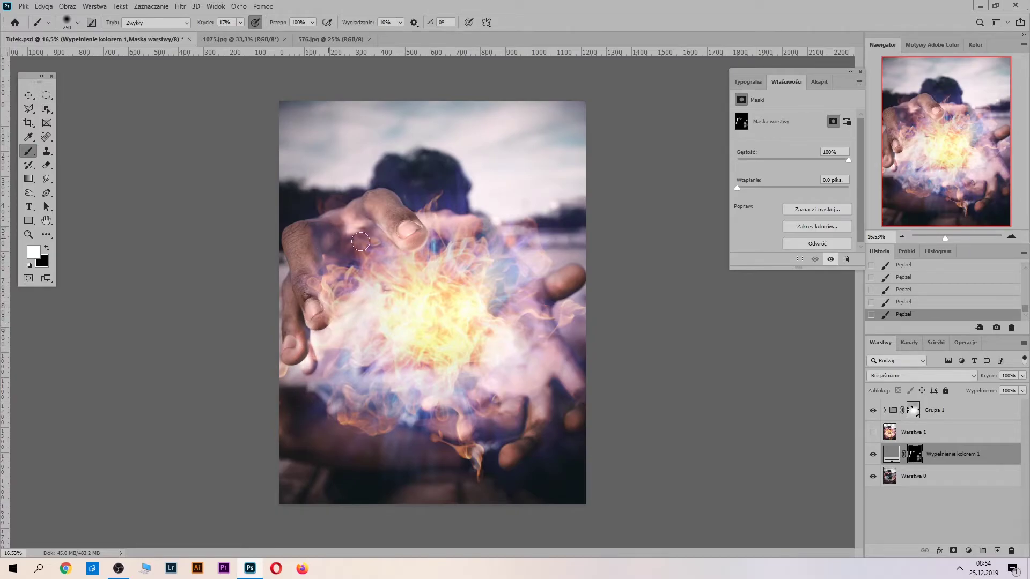
pyautogui.moveTo(362, 243); pyautogui.dragTo(370, 246)
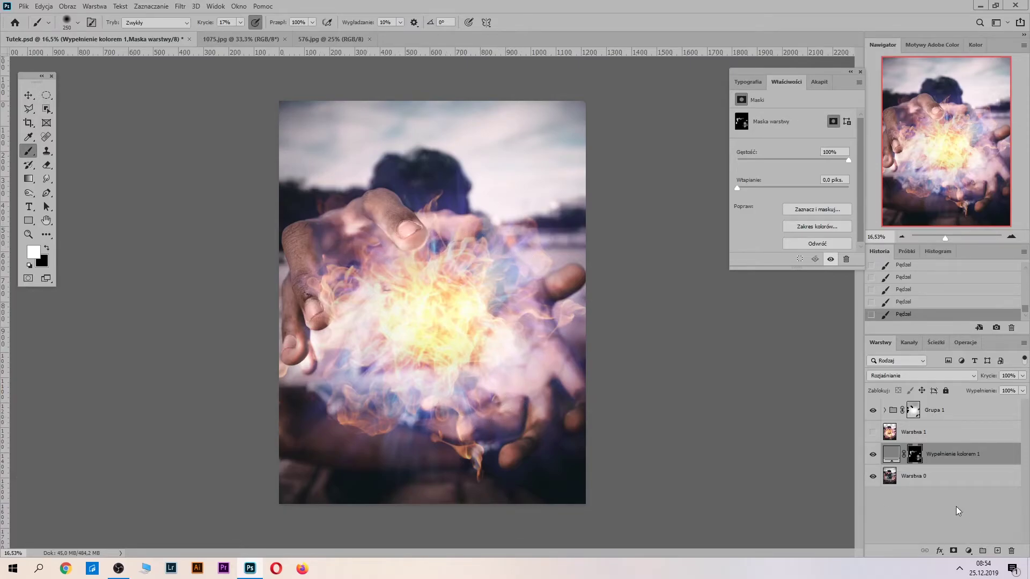
# Step: Add a Krzywe 1 curves layer with lowered midpoint, invert its mask, and paint darkening onto the finger
pyautogui.click(968, 551)
pyautogui.click(960, 417)
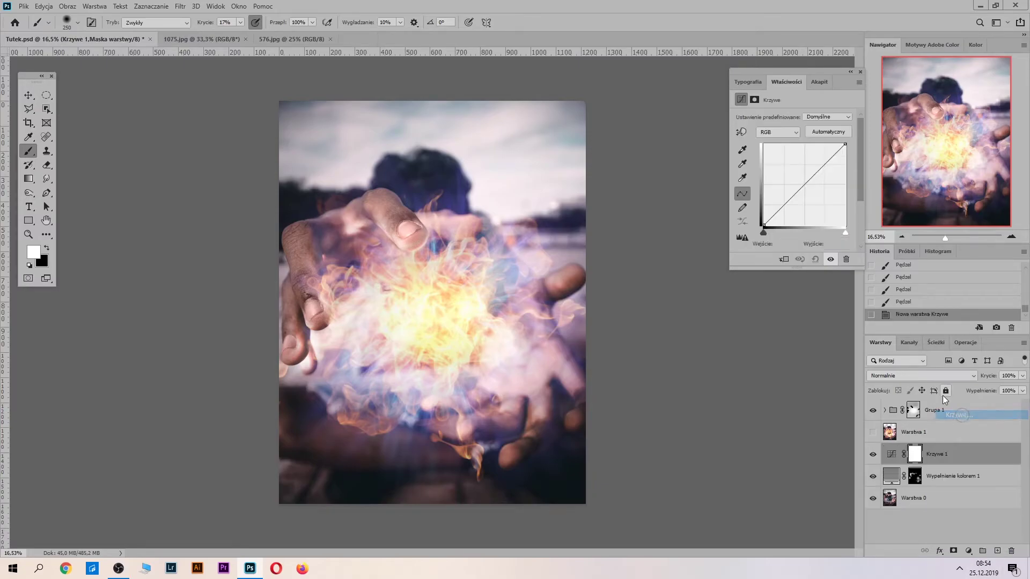
pyautogui.moveTo(807, 184); pyautogui.dragTo(809, 189)
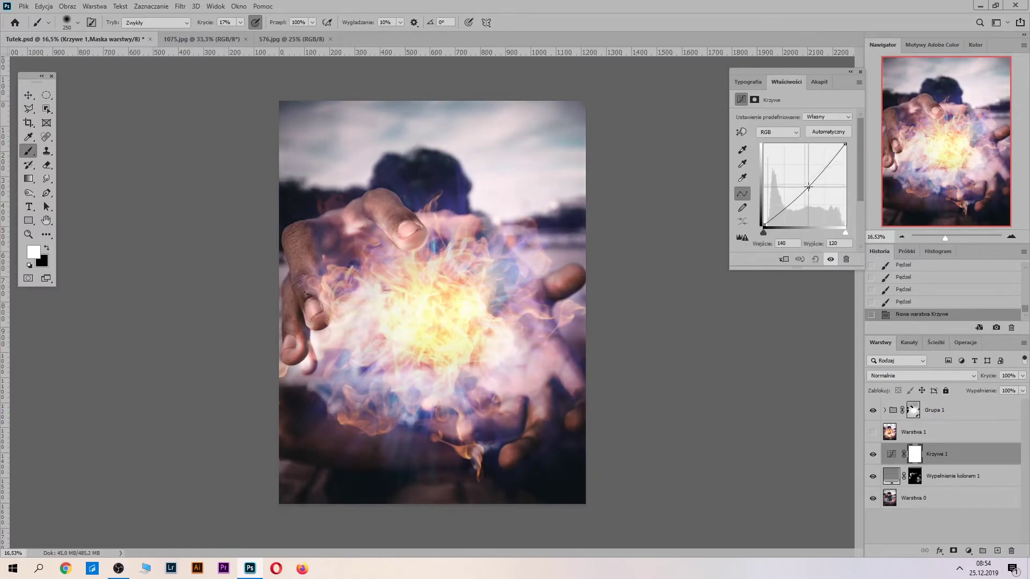
pyautogui.click(913, 459)
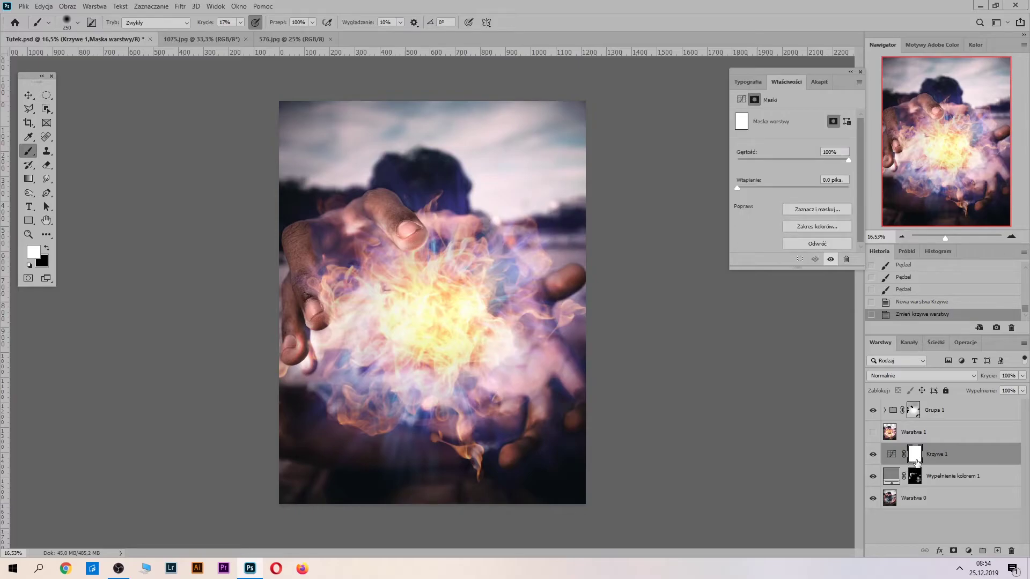
pyautogui.hotkey('ctrl', 'i')
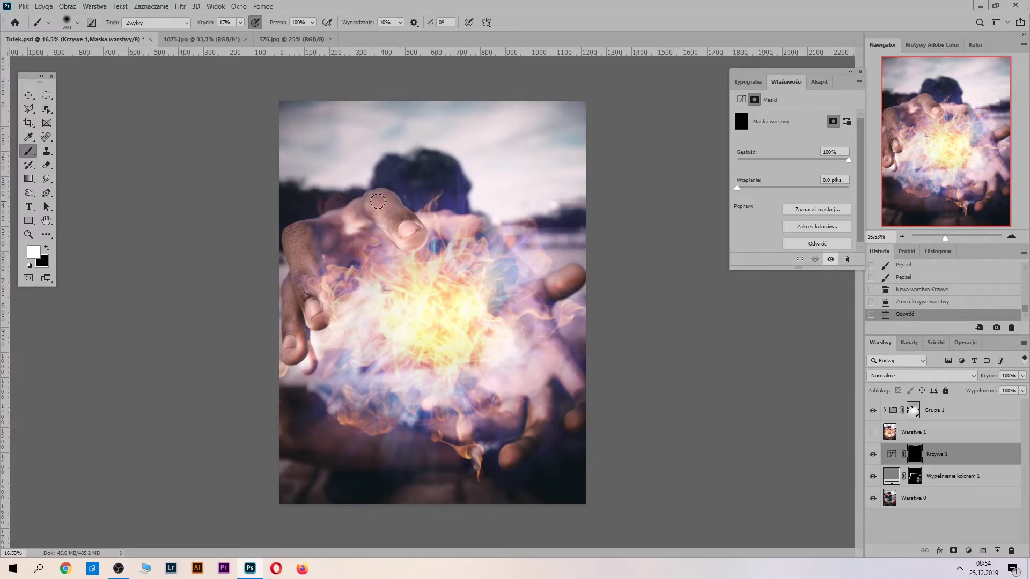
pyautogui.click(380, 199)
pyautogui.click(378, 203)
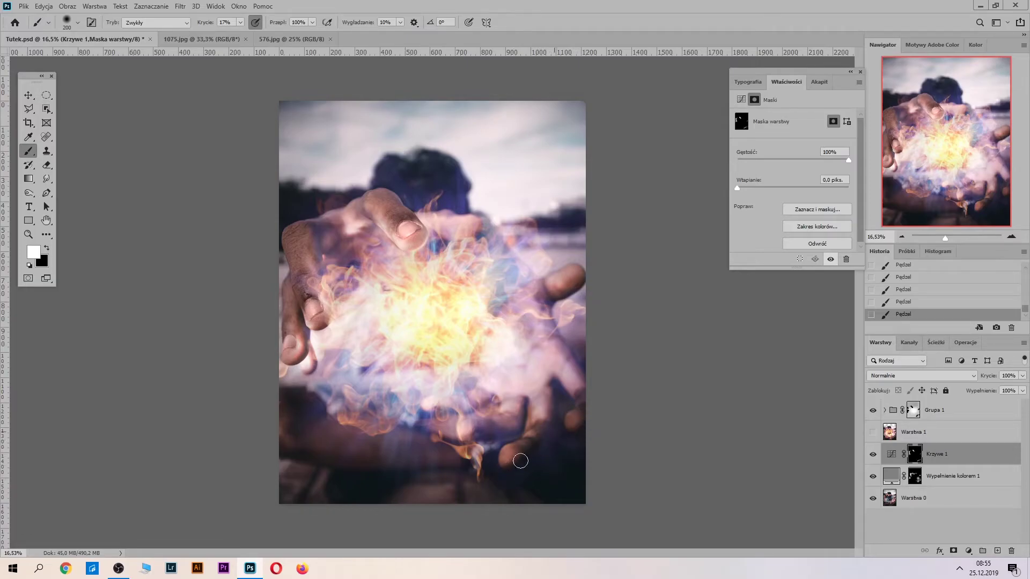
pyautogui.press(']')
pyautogui.press(']')
pyautogui.press(']')
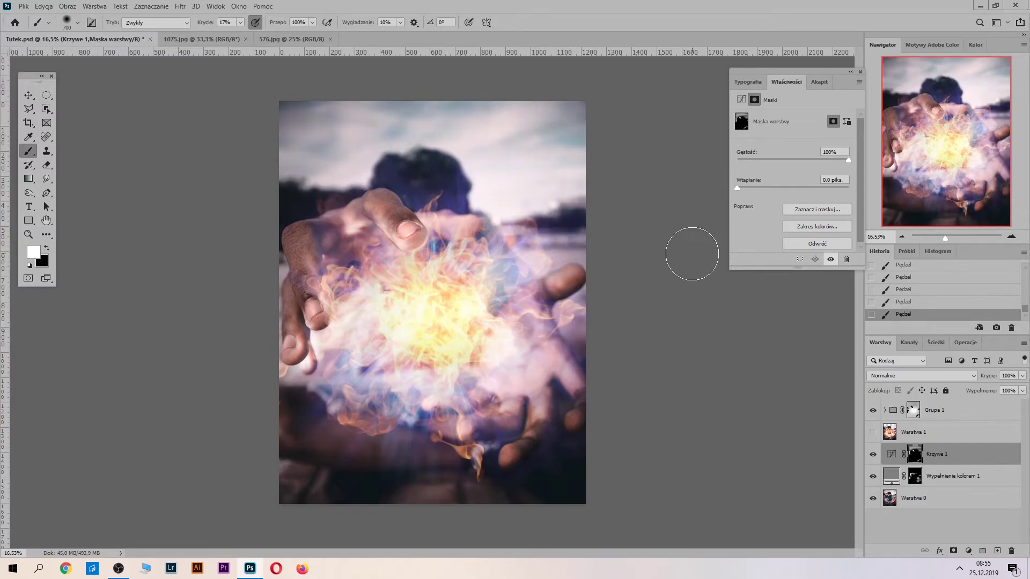
# Step: Group Krzywe 1 and Wypełnienie kolorem 1 into Grupa 2 and toggle it to compare
pyautogui.keyDown('shift'); pyautogui.click(956, 475); pyautogui.keyUp('shift')
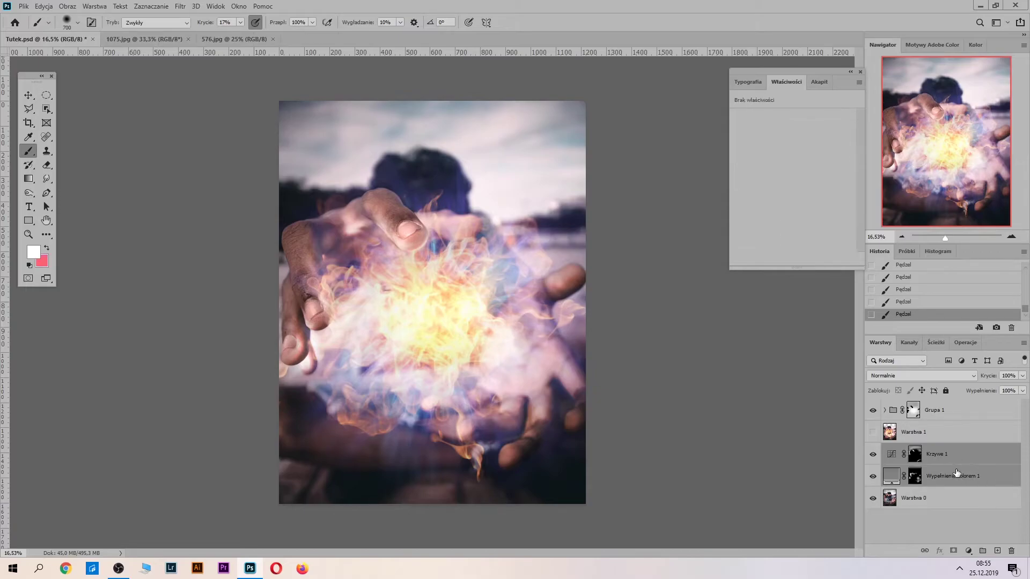
pyautogui.click(982, 552)
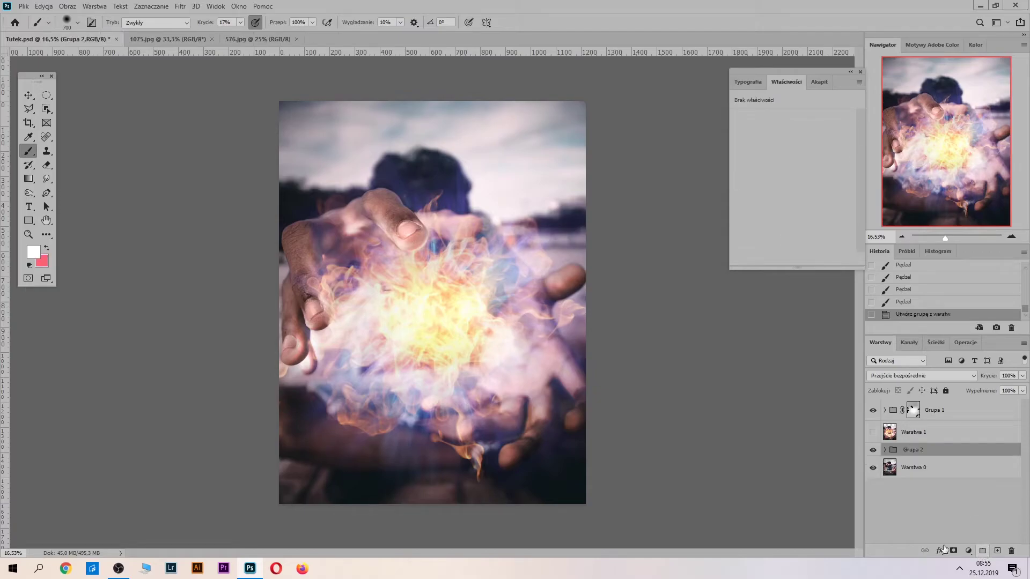
pyautogui.click(875, 452)
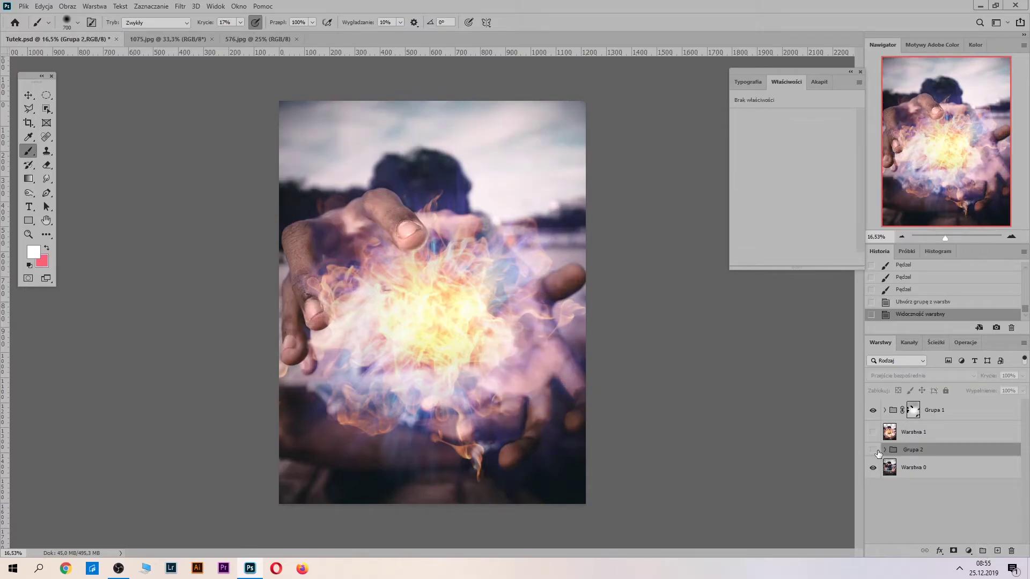
pyautogui.click(874, 452)
pyautogui.click(874, 452)
# Step: Toggle visibility of Grupa 1, Grupa 2 and the Warstwa 1 reference to compare the effects
pyautogui.click(873, 412)
pyautogui.click(875, 415)
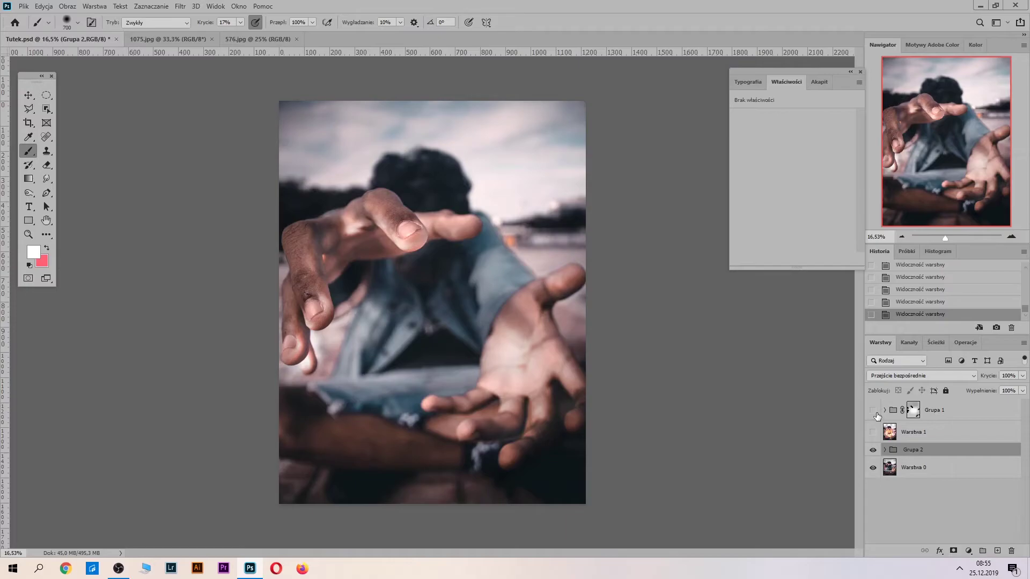
pyautogui.click(874, 452)
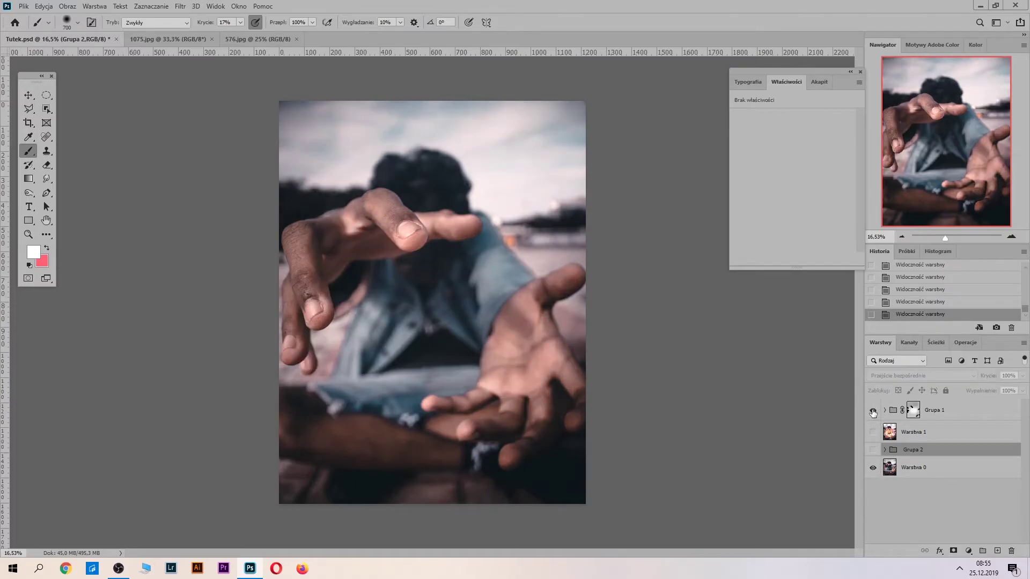
pyautogui.click(872, 412)
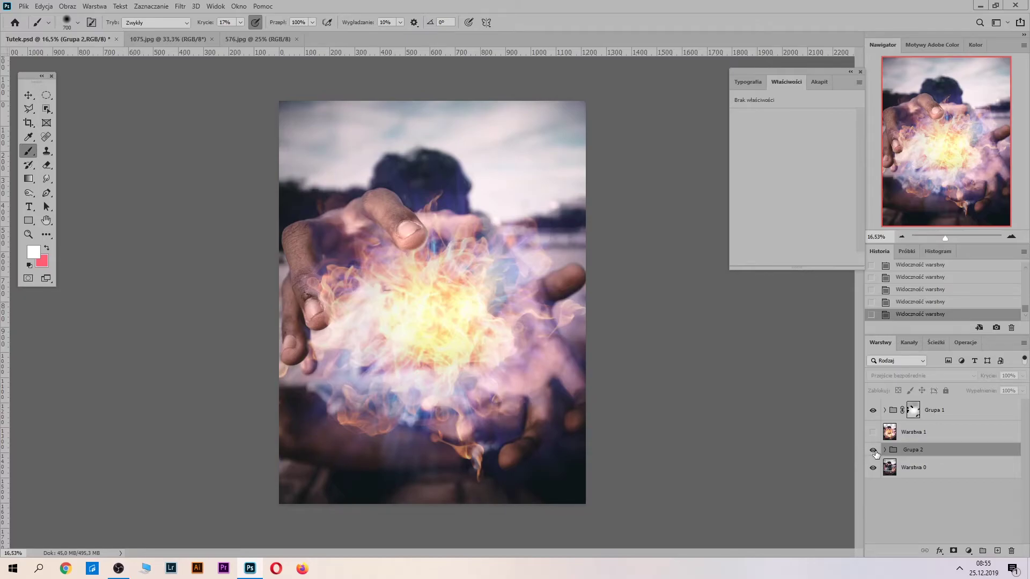
pyautogui.click(874, 452)
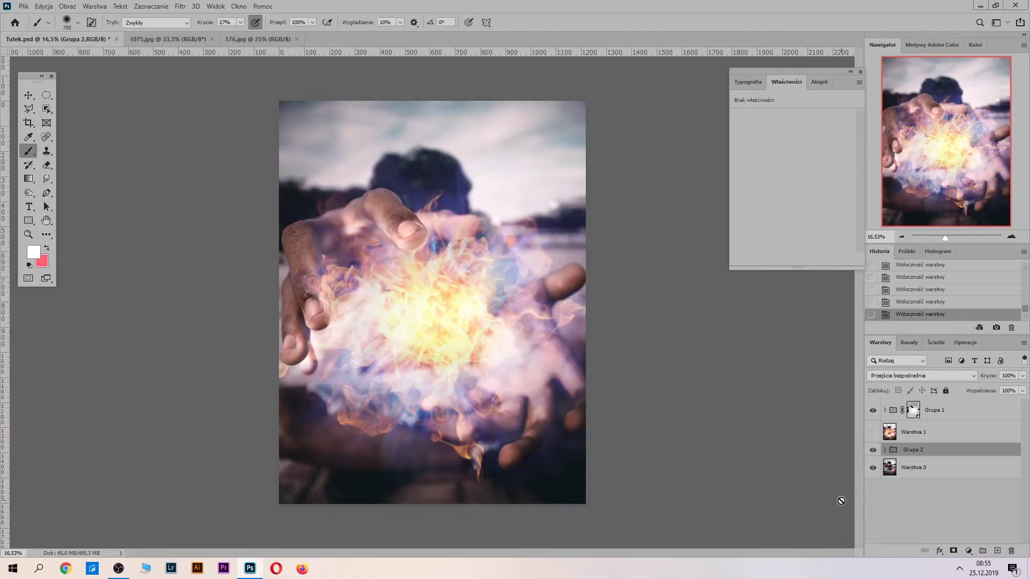
pyautogui.click(873, 452)
pyautogui.click(873, 410)
pyautogui.click(873, 432)
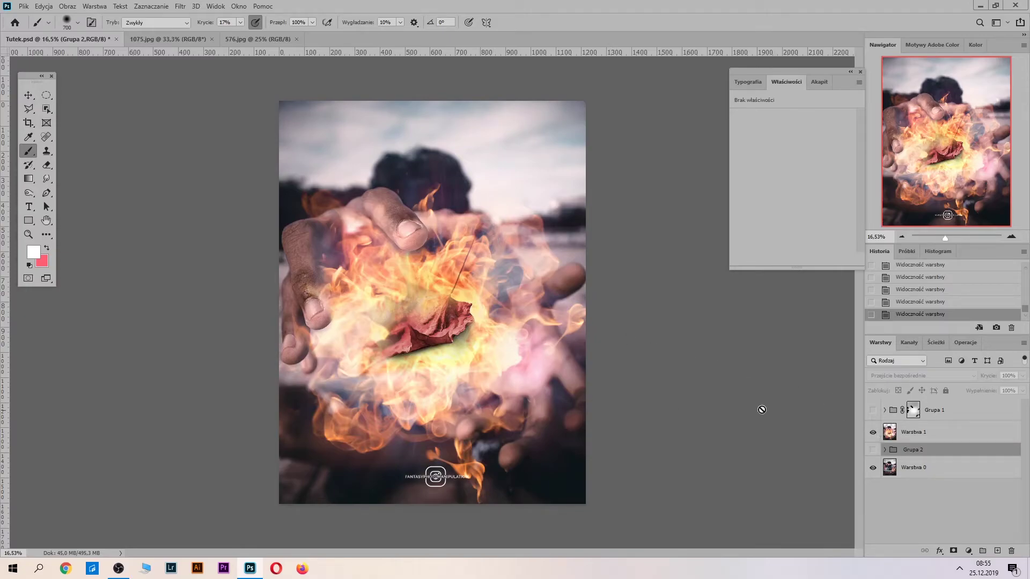
pyautogui.click(873, 410)
pyautogui.click(872, 432)
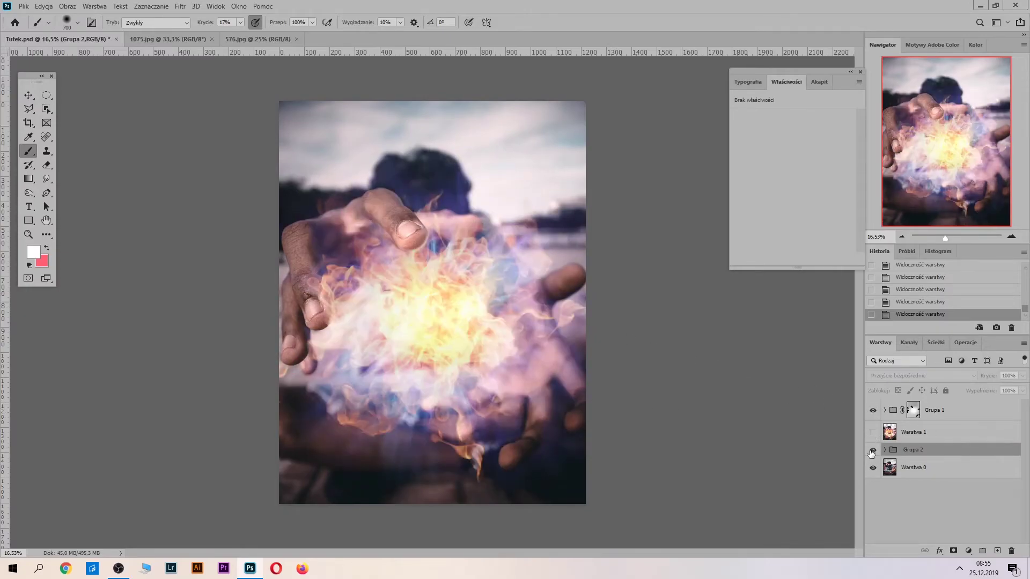
pyautogui.click(872, 450)
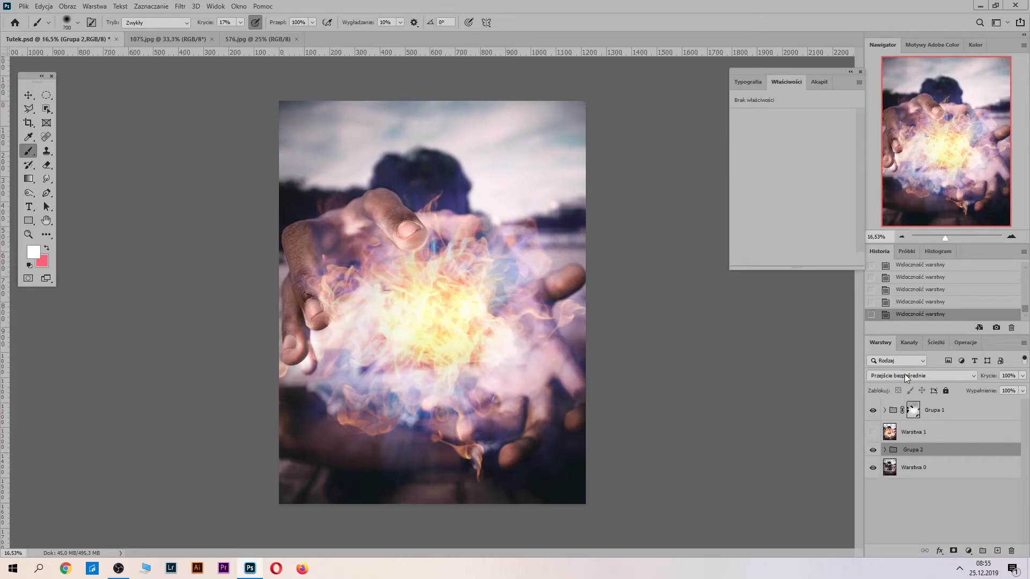
# Step: Open and cancel Grupa 1's blending options, then move Grupa 1 below Warstwa 1
pyautogui.doubleClick(952, 413)
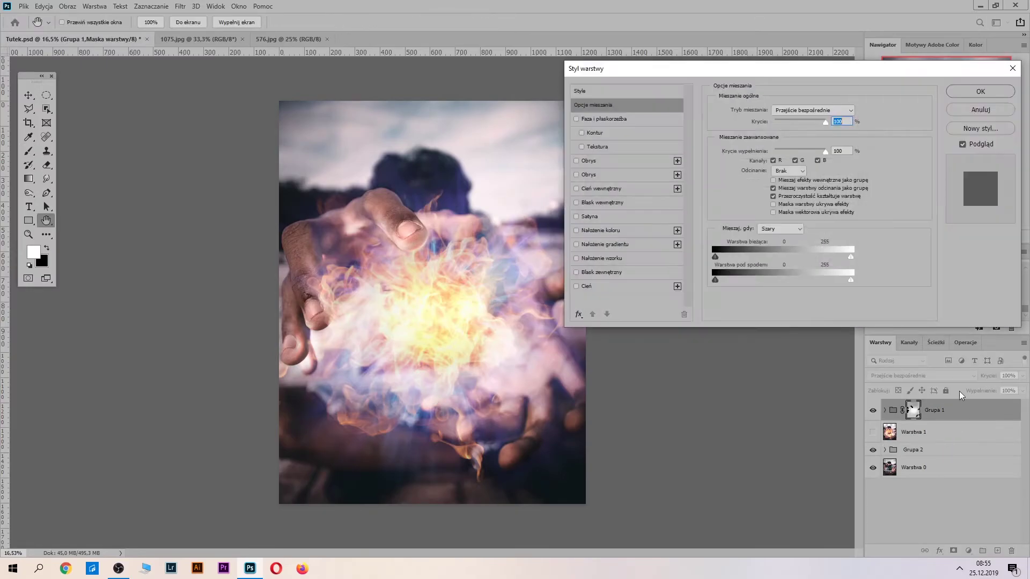
pyautogui.click(980, 111)
pyautogui.moveTo(955, 411); pyautogui.dragTo(959, 436)
# Step: Switch to the 576.jpg leaf photo and box-select the leaf with Object Selection
pyautogui.click(201, 35)
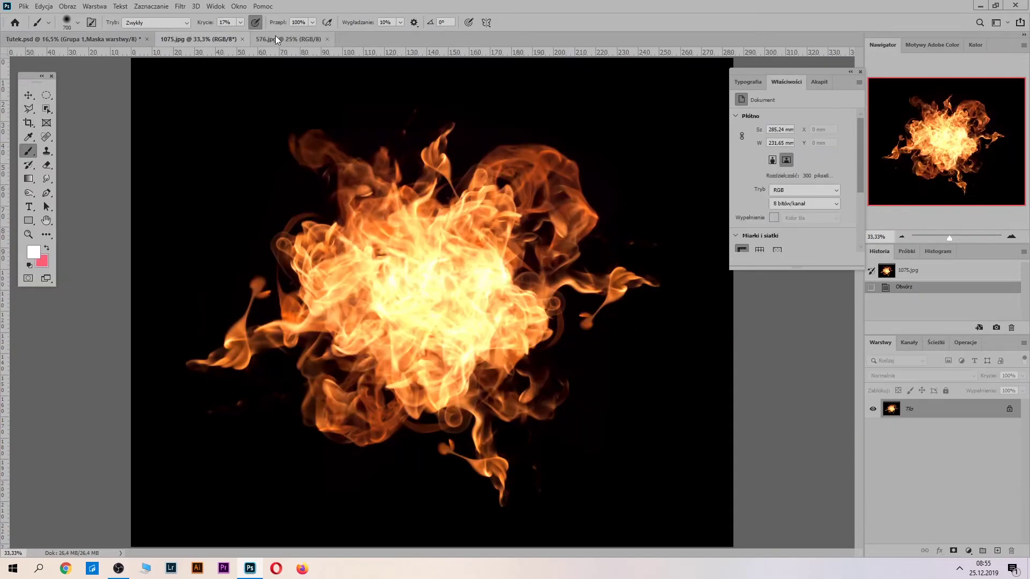
pyautogui.click(275, 38)
pyautogui.click(47, 108)
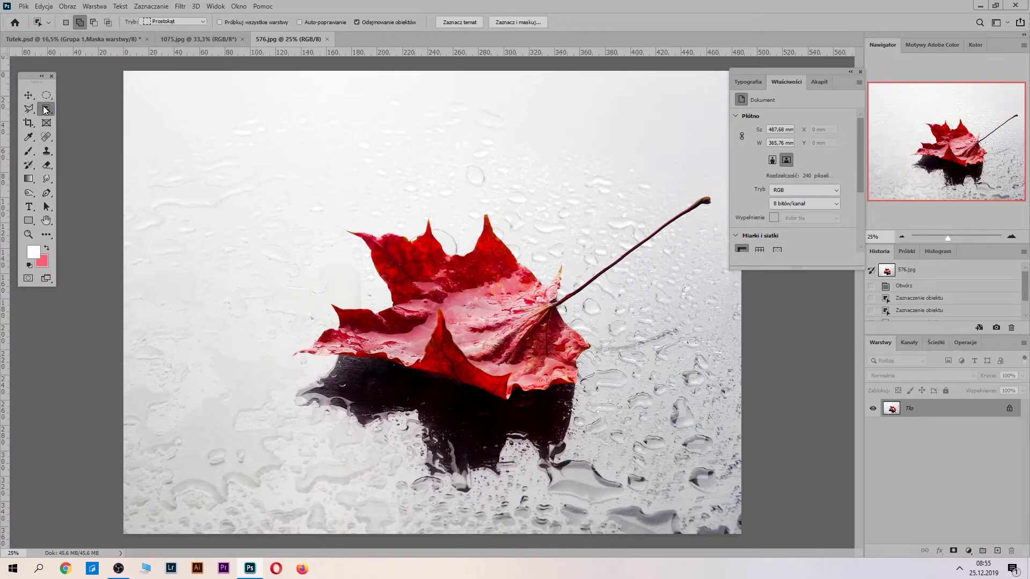
pyautogui.moveTo(295, 129); pyautogui.dragTo(725, 402)
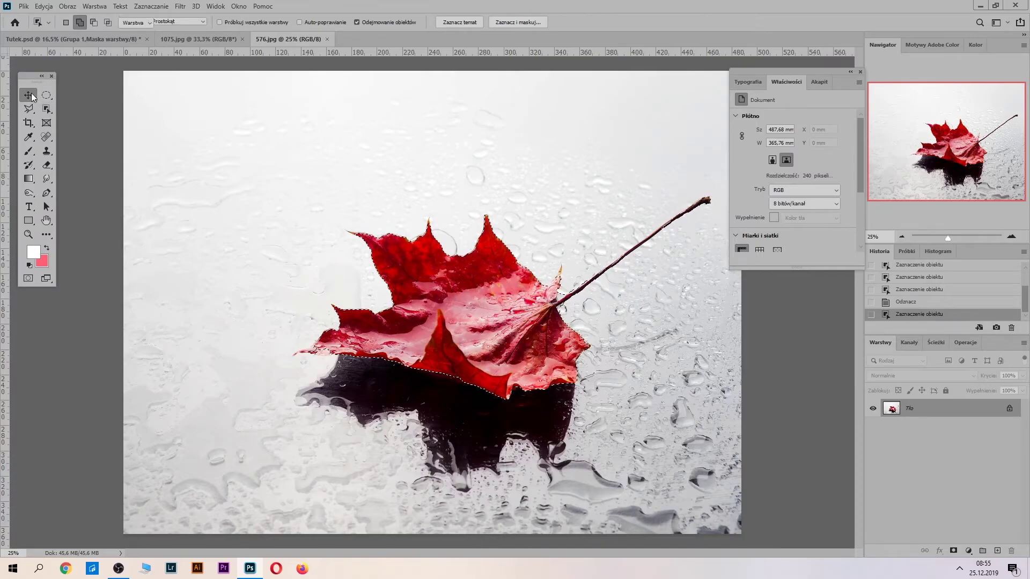
pyautogui.click(32, 93)
# Step: Drag the leaf into Tutek.psd, then shrink, tilt and centre it over the fireball
pyautogui.moveTo(432, 256)
pyautogui.mouseDown()
pyautogui.moveTo(35, 84)
pyautogui.moveTo(454, 334)
pyautogui.moveTo(438, 302)
pyautogui.mouseUp()
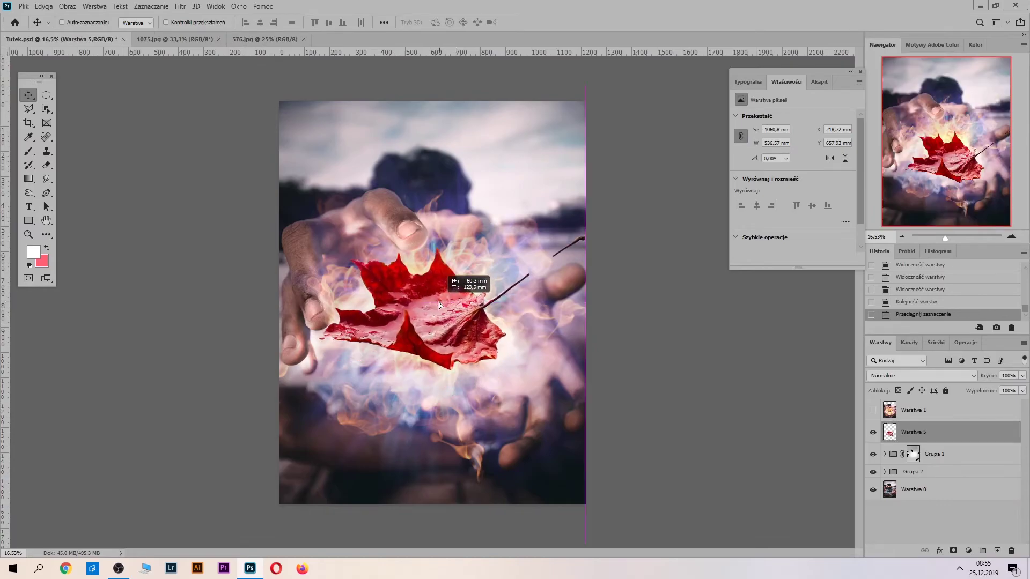
pyautogui.hotkey('ctrl', 't')
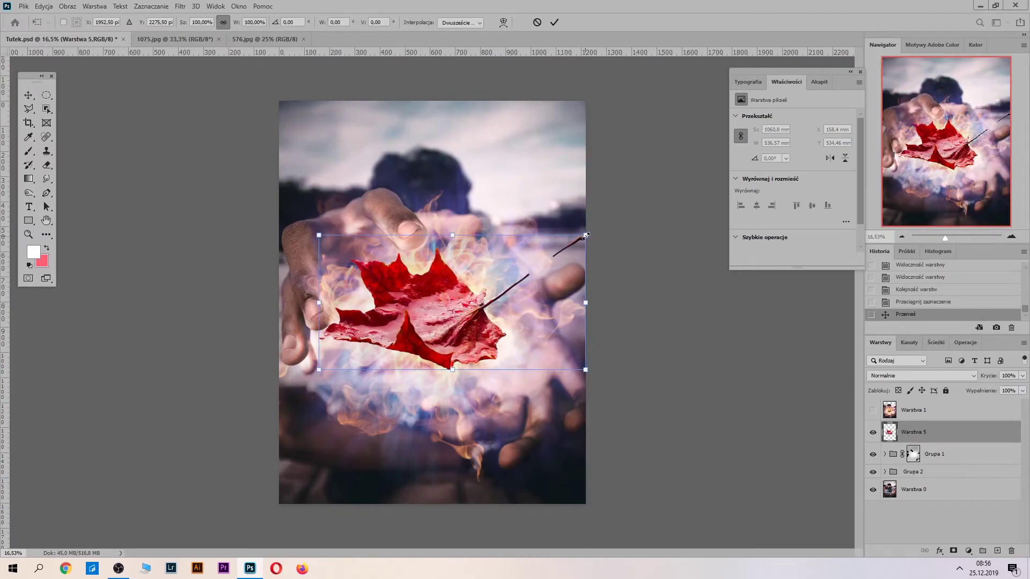
pyautogui.moveTo(586, 235); pyautogui.dragTo(523, 244)
pyautogui.moveTo(409, 346)
pyautogui.mouseDown()
pyautogui.moveTo(435, 351)
pyautogui.moveTo(438, 337)
pyautogui.mouseUp()
pyautogui.press('Return')
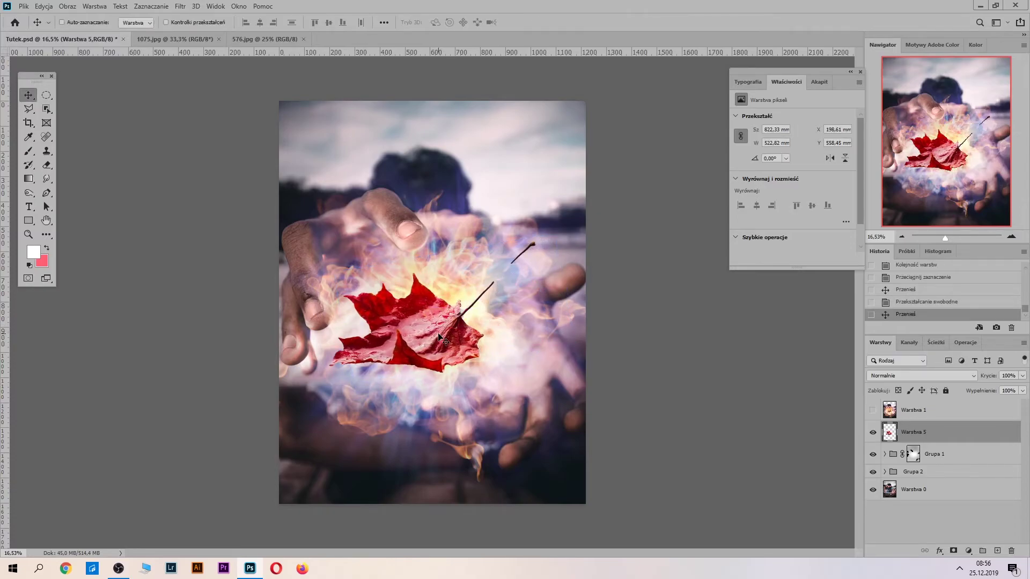
# Step: Set the leaf layer's blend mode to Pomnóż and give it a layer mask
pyautogui.moveTo(990, 377); pyautogui.dragTo(969, 387)
pyautogui.click(968, 377)
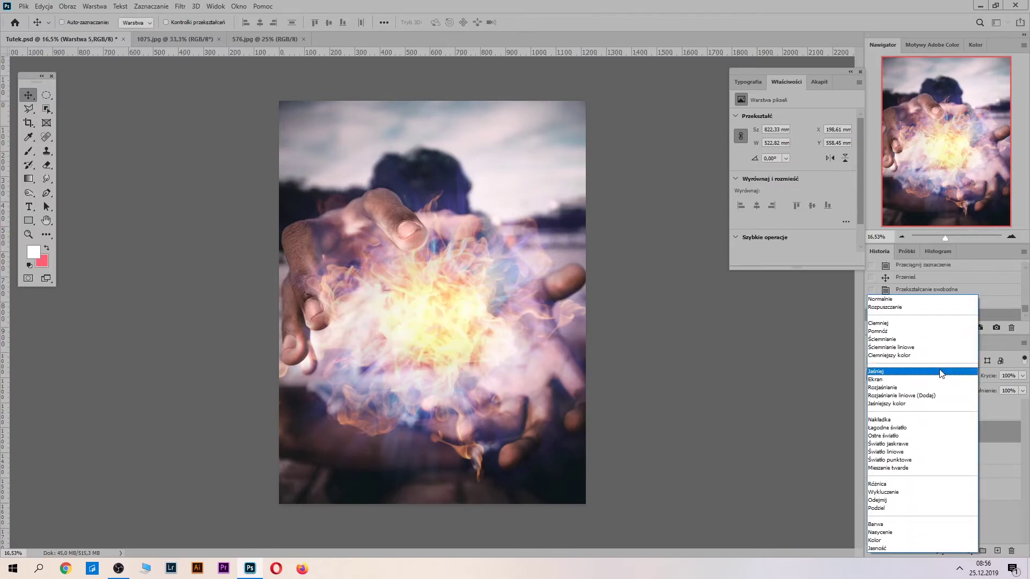
pyautogui.click(946, 332)
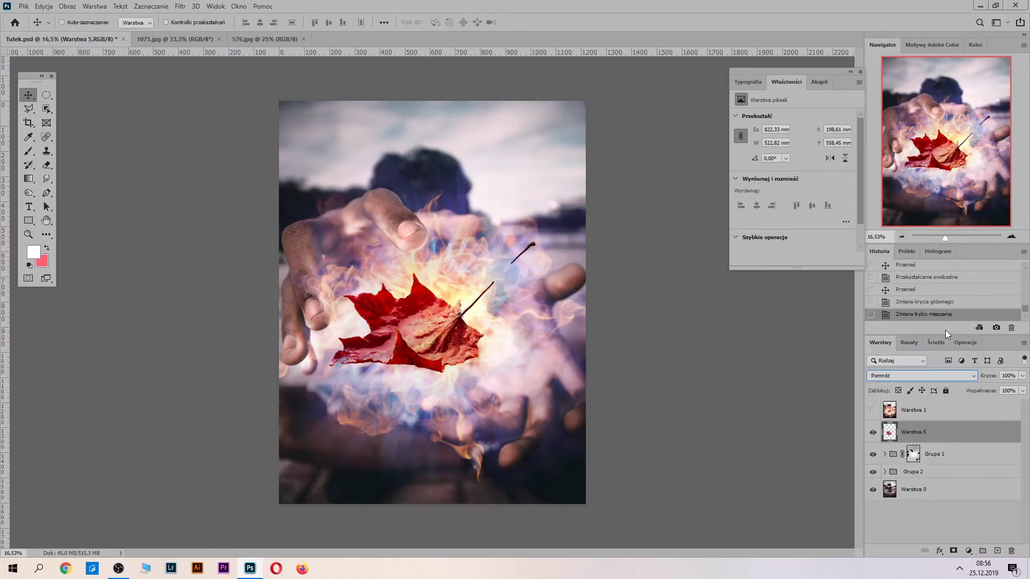
pyautogui.moveTo(948, 242); pyautogui.dragTo(949, 241)
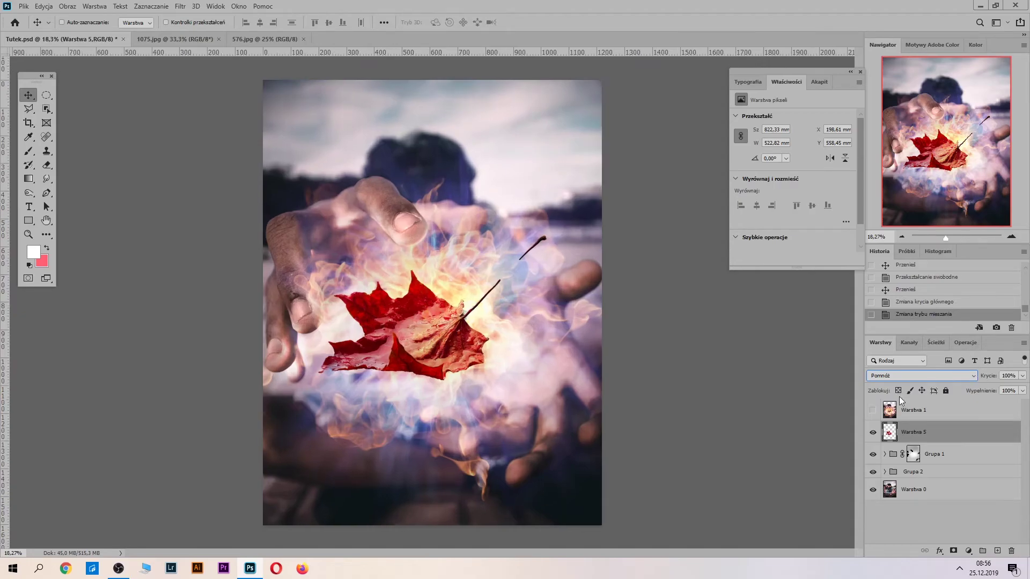
pyautogui.click(953, 551)
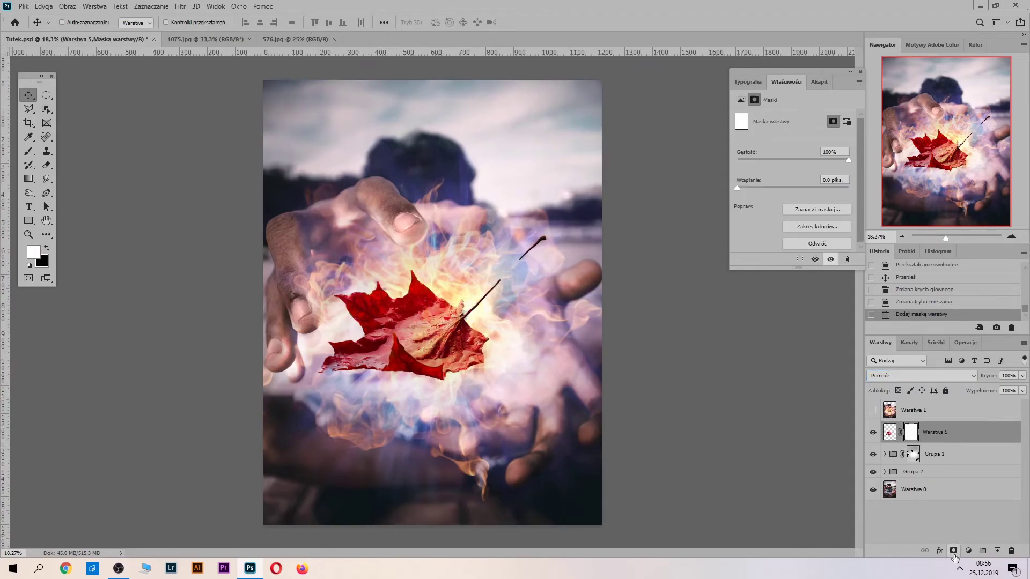
# Step: Add a layer mask to the leaf and paint black to hide its upper left under flames
pyautogui.click(28, 151)
pyautogui.press('x')
pyautogui.moveTo(424, 257)
pyautogui.mouseDown()
pyautogui.moveTo(364, 290)
pyautogui.moveTo(388, 289)
pyautogui.moveTo(354, 279)
pyautogui.moveTo(327, 241)
pyautogui.mouseUp()
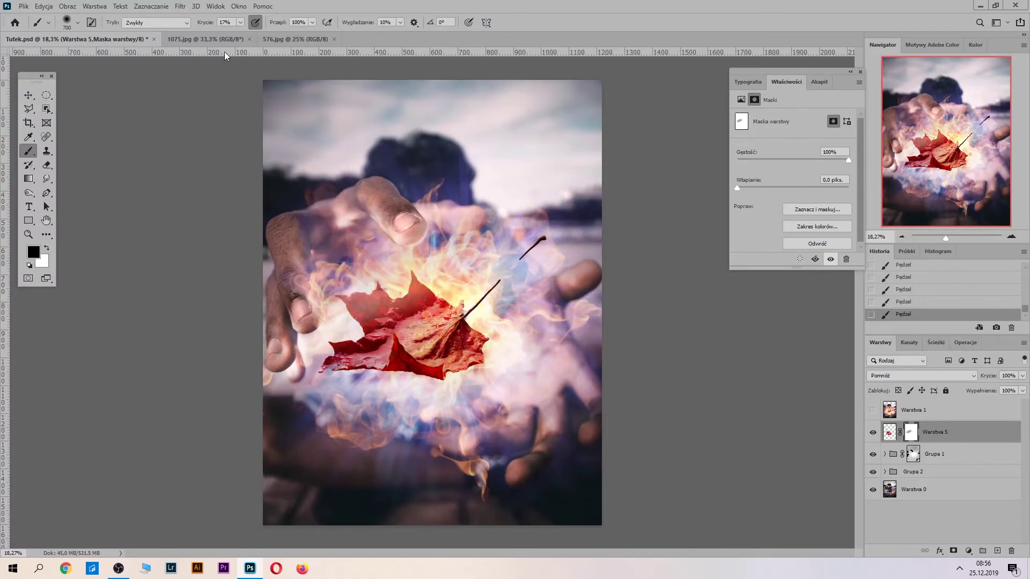
pyautogui.moveTo(243, 24); pyautogui.dragTo(268, 39)
pyautogui.moveTo(429, 263)
pyautogui.mouseDown()
pyautogui.moveTo(306, 319)
pyautogui.moveTo(344, 322)
pyautogui.moveTo(349, 344)
pyautogui.moveTo(370, 338)
pyautogui.moveTo(421, 375)
pyautogui.mouseUp()
# Step: Fade the top of the leaf's stem into the fire and zoom in on the leaf
pyautogui.press('x')
pyautogui.press('x')
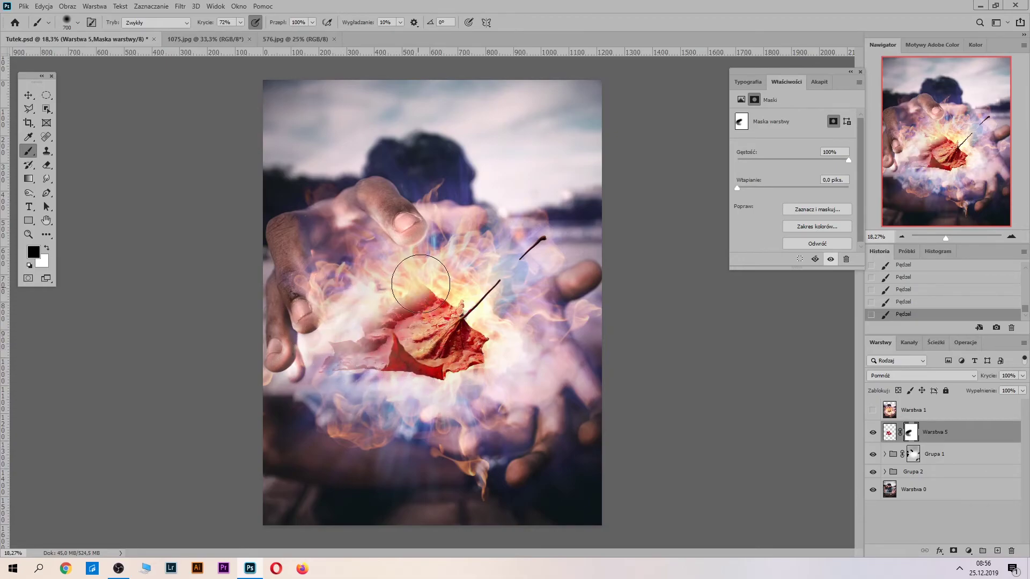
pyautogui.moveTo(438, 279)
pyautogui.mouseDown()
pyautogui.moveTo(536, 238)
pyautogui.moveTo(482, 287)
pyautogui.moveTo(510, 295)
pyautogui.moveTo(533, 268)
pyautogui.moveTo(523, 309)
pyautogui.moveTo(316, 348)
pyautogui.moveTo(327, 383)
pyautogui.moveTo(308, 340)
pyautogui.moveTo(356, 315)
pyautogui.moveTo(445, 233)
pyautogui.moveTo(465, 274)
pyautogui.mouseUp()
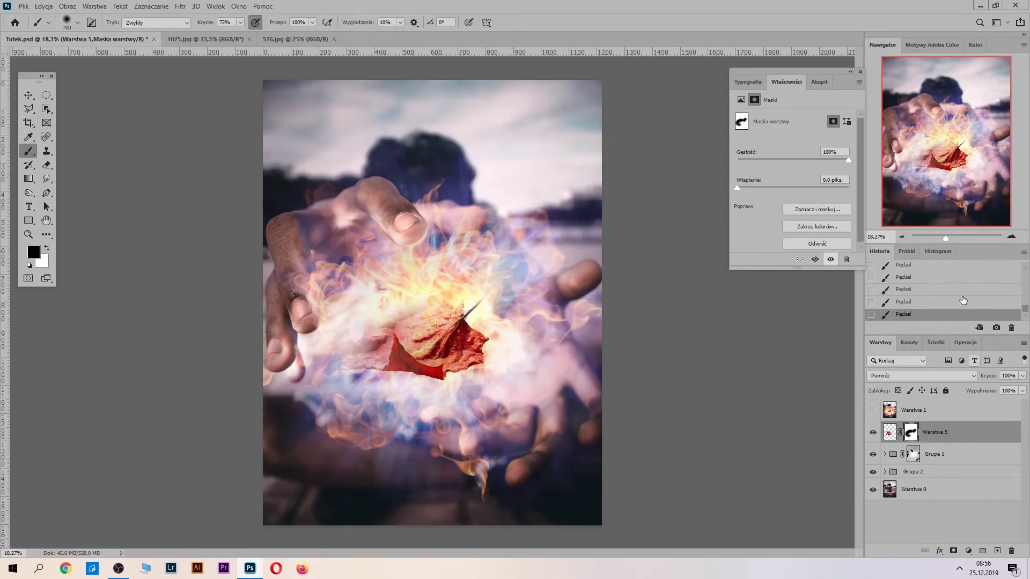
pyautogui.moveTo(946, 237); pyautogui.dragTo(948, 237)
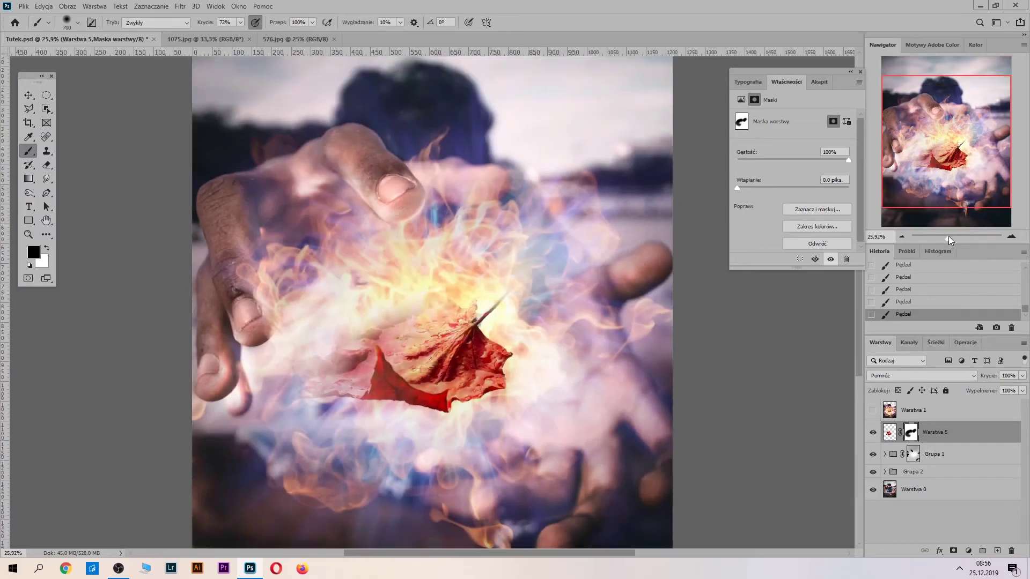
pyautogui.moveTo(522, 341); pyautogui.dragTo(567, 250)
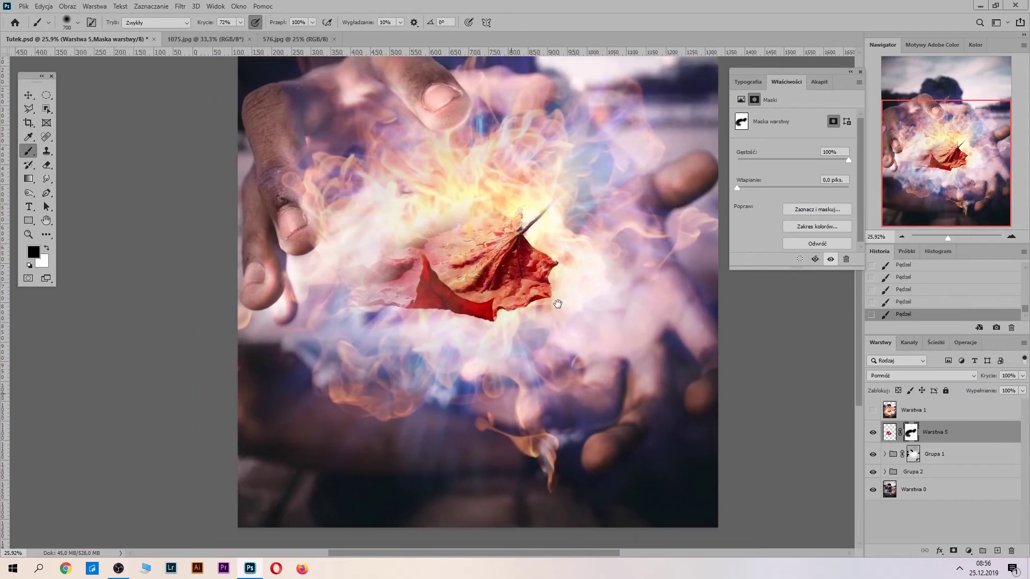
pyautogui.click(963, 455)
# Step: Add a new layer above Grupa 1 set to Pomnóż, with the leaf's dark red as colour
pyautogui.click(997, 549)
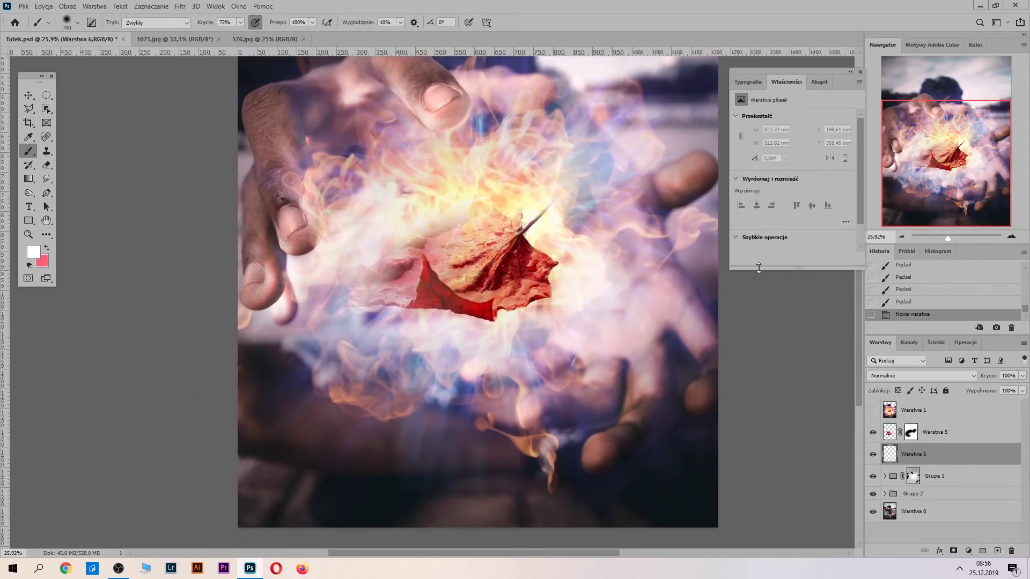
pyautogui.keyDown('alt'); pyautogui.click(526, 238); pyautogui.keyUp('alt')
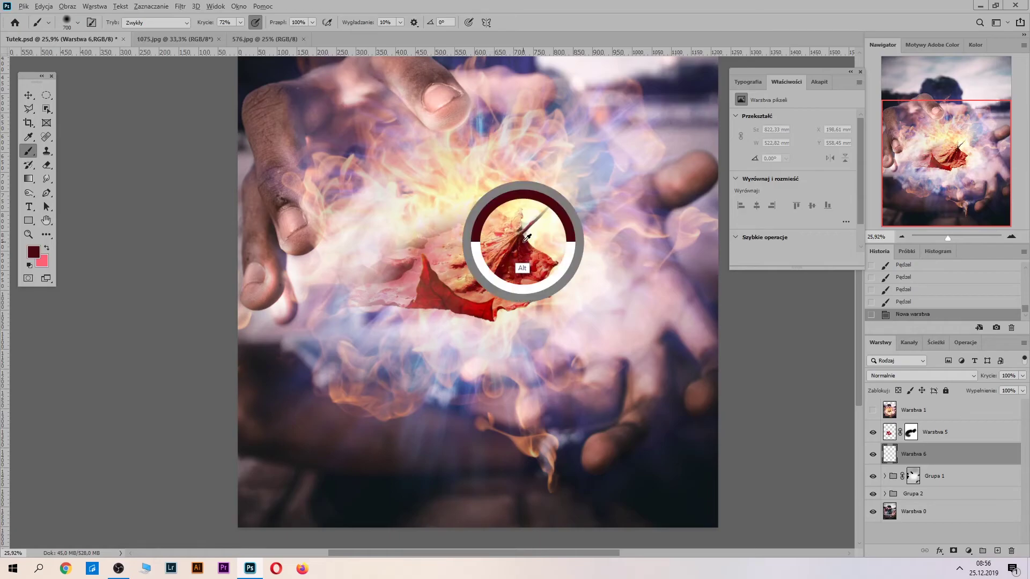
pyautogui.click(935, 375)
pyautogui.click(933, 331)
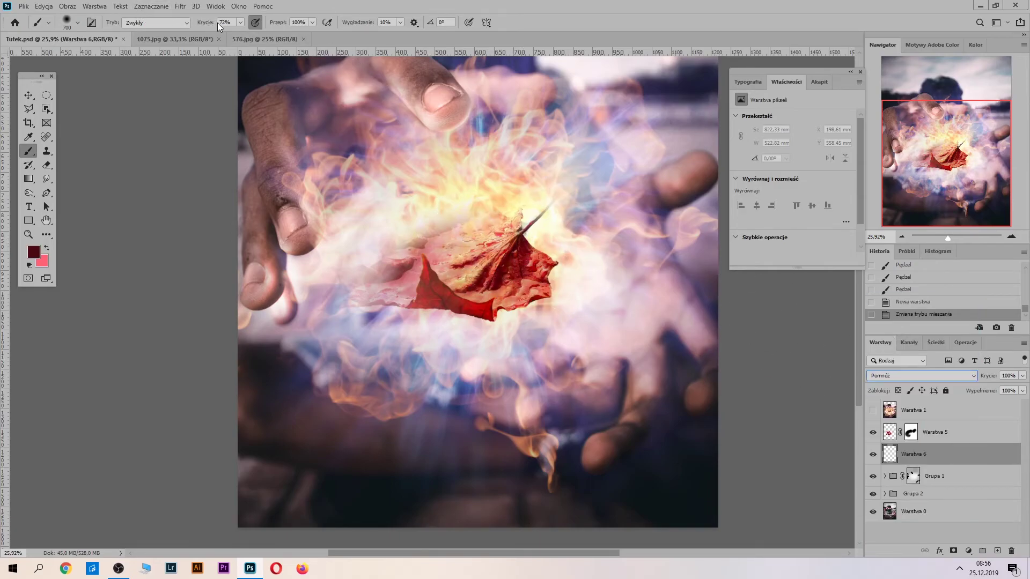
# Step: Paint soft dark red strokes along the leaf's right edge with a 30 px brush
pyautogui.click(240, 23)
pyautogui.click(78, 22)
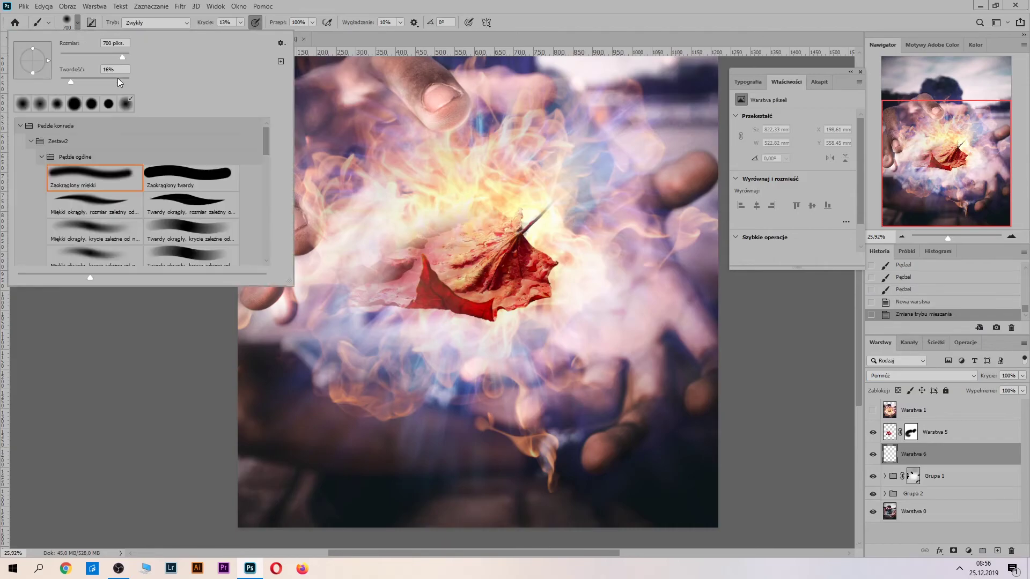
pyautogui.click(72, 54)
pyautogui.write('30')
pyautogui.press('Return')
pyautogui.click(541, 296)
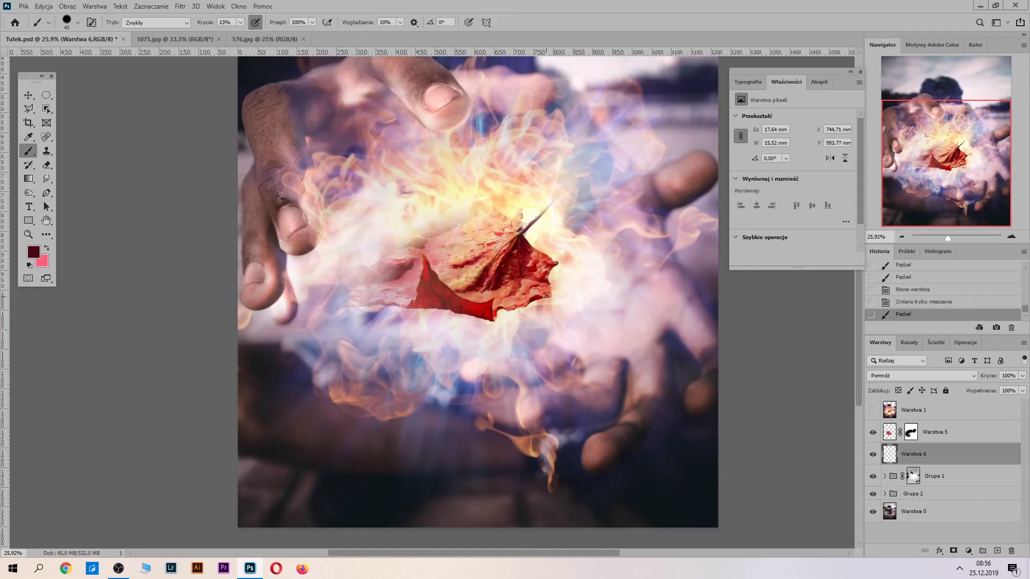
pyautogui.moveTo(522, 301); pyautogui.dragTo(540, 296)
pyautogui.moveTo(528, 294); pyautogui.dragTo(549, 295)
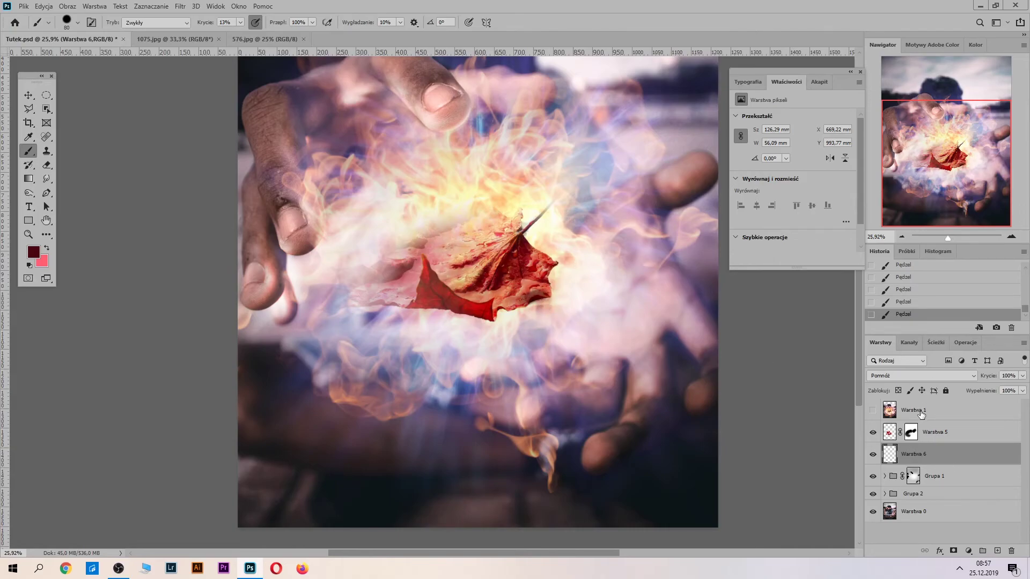
# Step: Set Warstwa 5 back to Normalnie blending and add another soft stroke on Warstwa 6
pyautogui.click(928, 430)
pyautogui.click(926, 375)
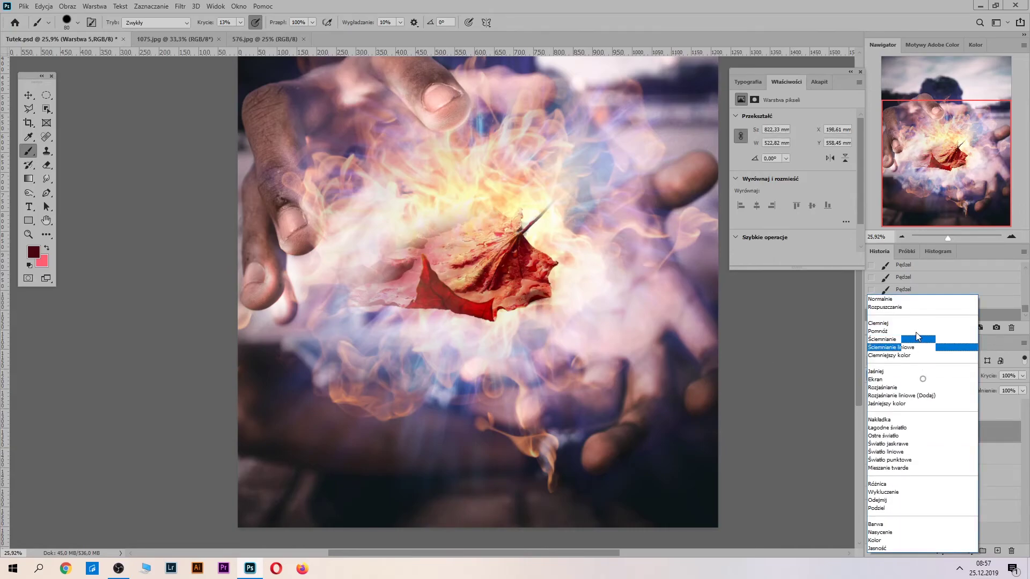
pyautogui.click(898, 300)
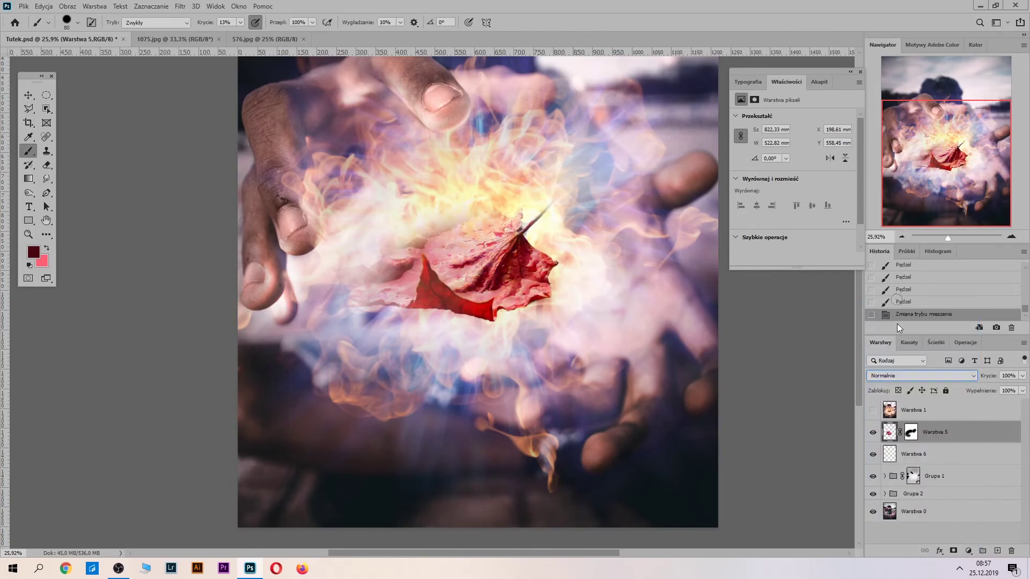
pyautogui.click(944, 459)
pyautogui.moveTo(542, 305)
pyautogui.mouseDown()
pyautogui.moveTo(432, 307)
pyautogui.moveTo(503, 311)
pyautogui.moveTo(547, 267)
pyautogui.mouseUp()
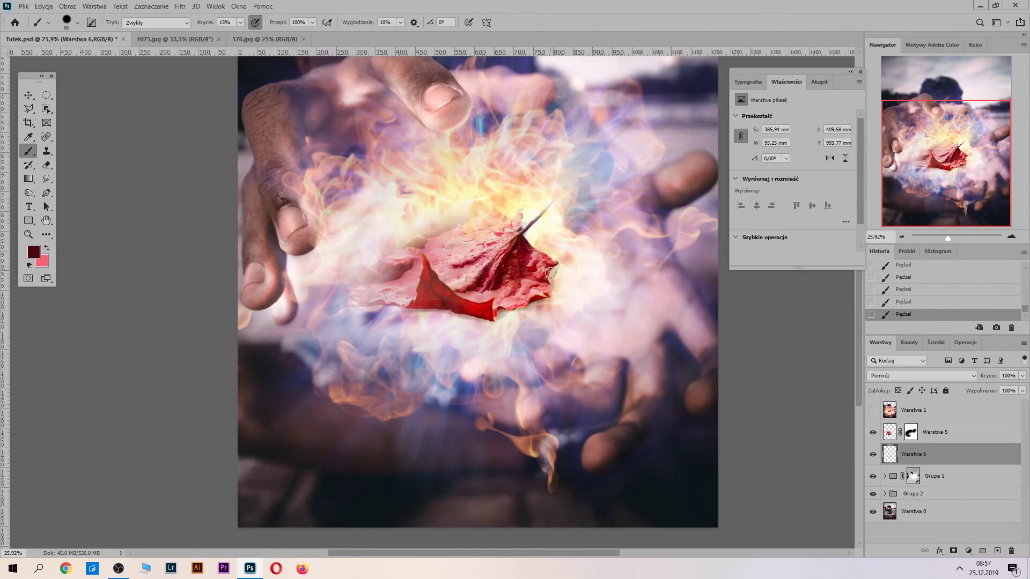
# Step: Darken the area left of the leaf and apply a Gaussian blur of about 16.6 px to Warstwa 6
pyautogui.moveTo(429, 306)
pyautogui.mouseDown()
pyautogui.moveTo(354, 304)
pyautogui.moveTo(471, 311)
pyautogui.mouseUp()
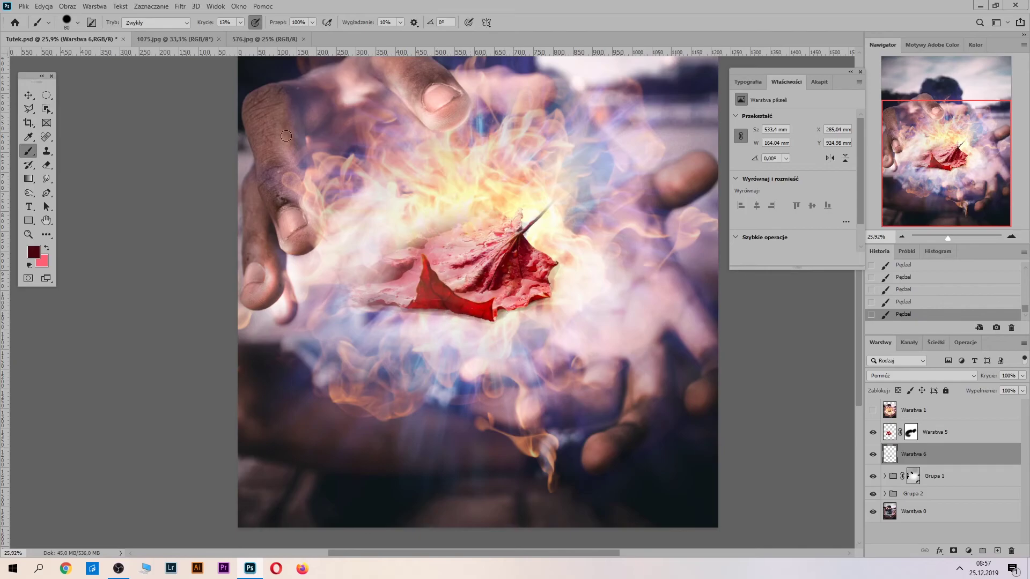
pyautogui.click(180, 7)
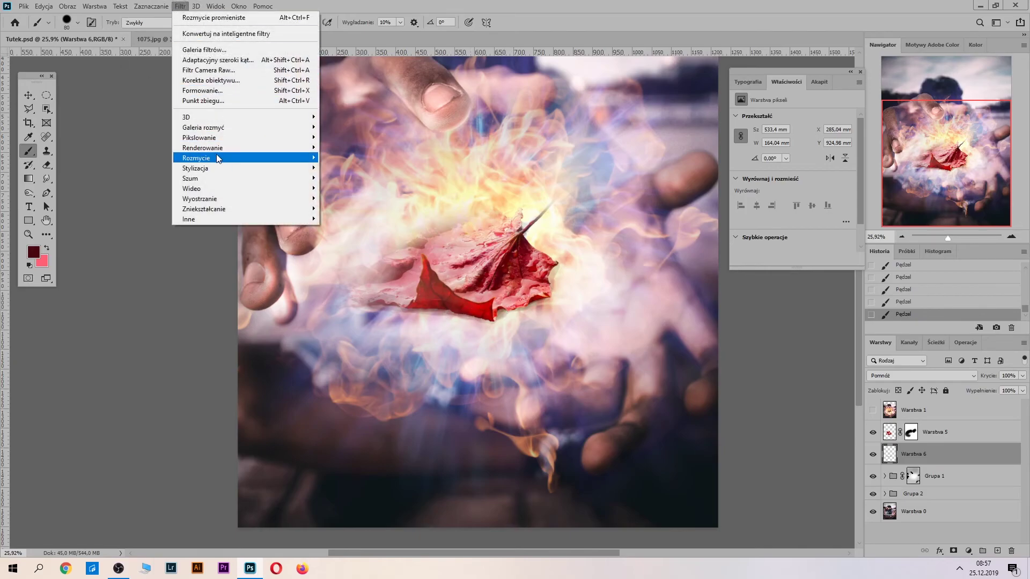
pyautogui.moveTo(197, 158)
pyautogui.click(129, 188)
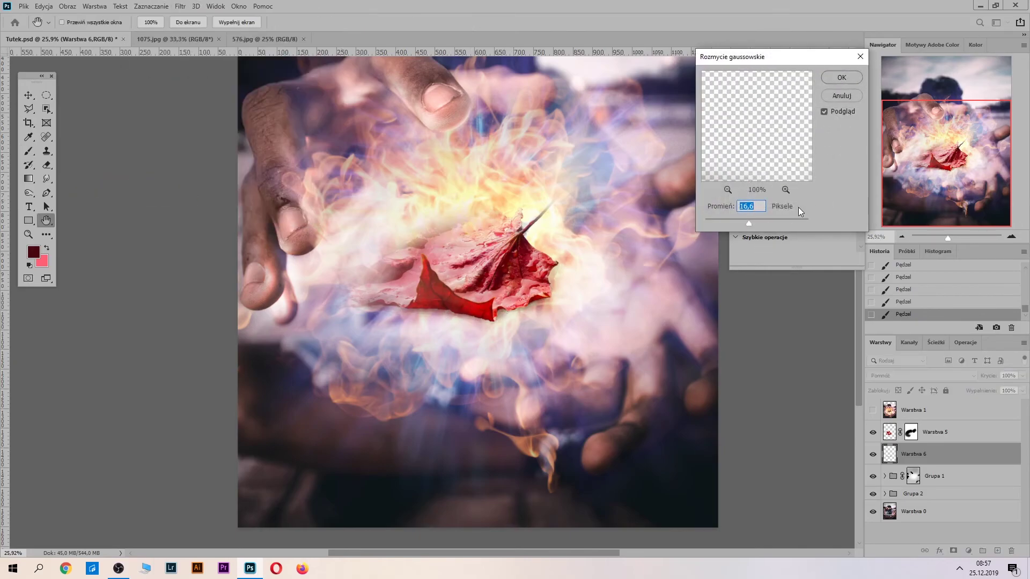
pyautogui.click(857, 78)
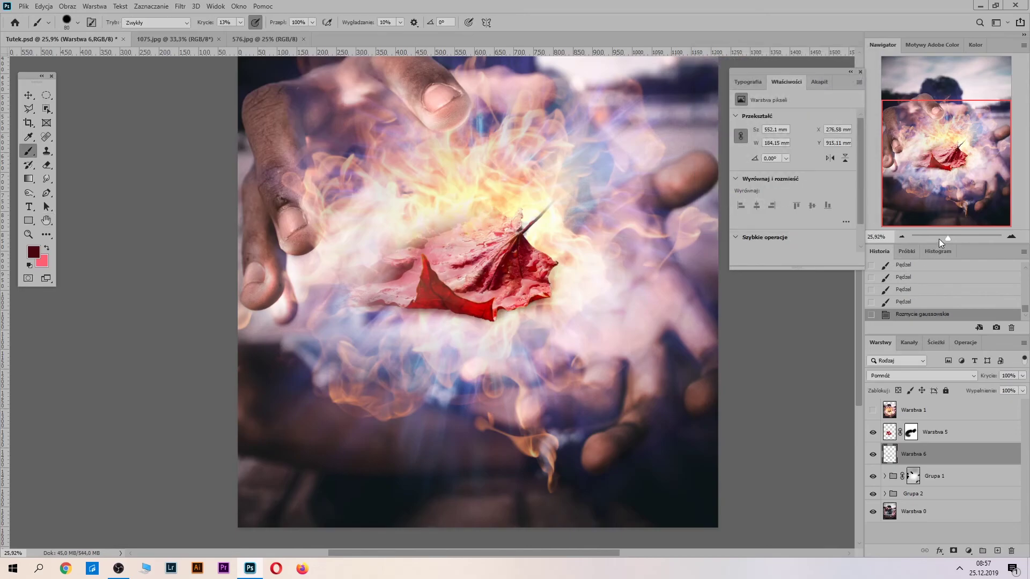
pyautogui.moveTo(940, 240); pyautogui.dragTo(950, 240)
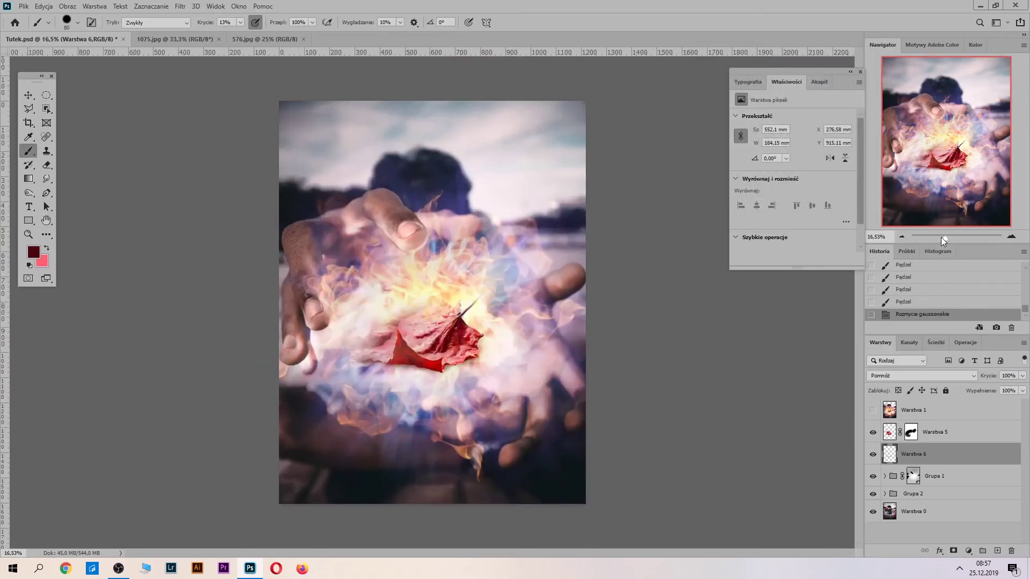
# Step: Clip a Barwa/Nasycenie layer to Warstwa 5 with hue -145, saturation -13, lightness -5
pyautogui.click(939, 439)
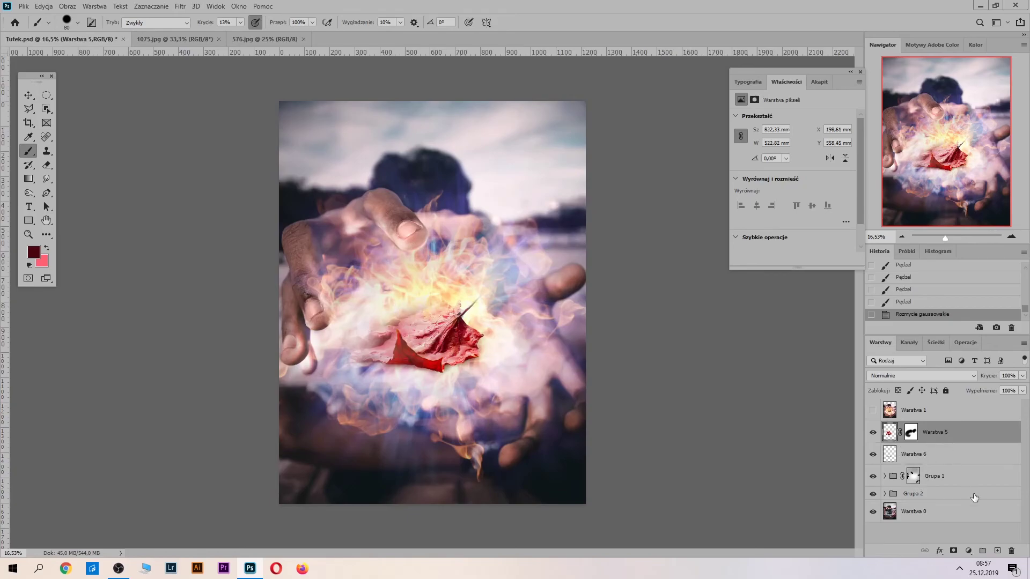
pyautogui.click(968, 550)
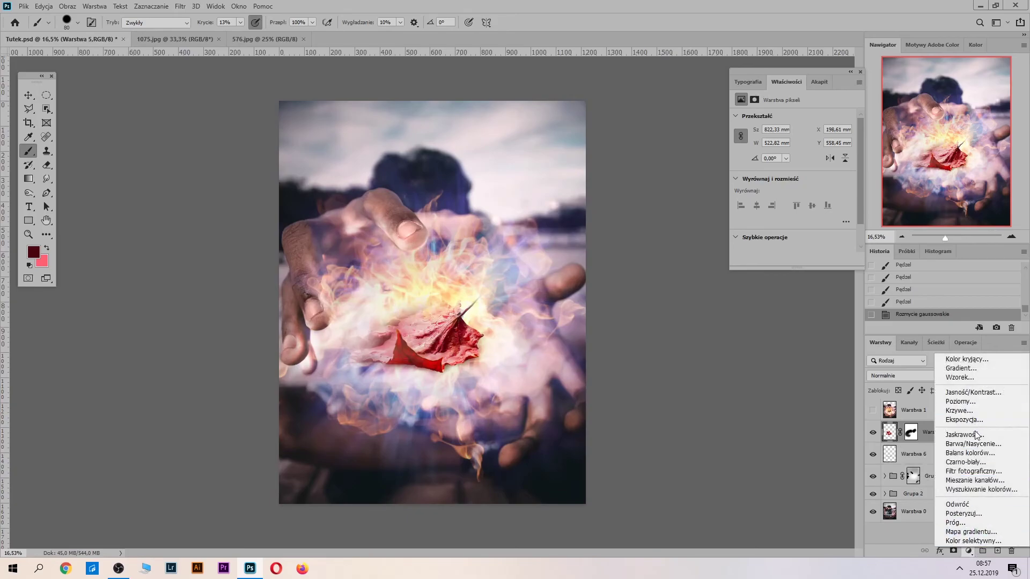
pyautogui.click(972, 443)
pyautogui.click(783, 259)
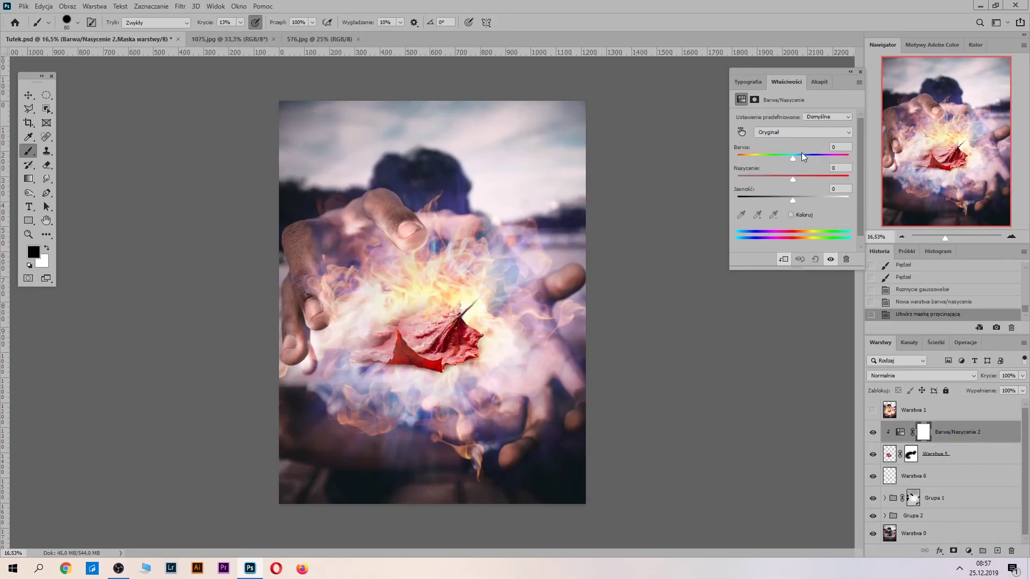
pyautogui.moveTo(793, 159); pyautogui.dragTo(854, 159)
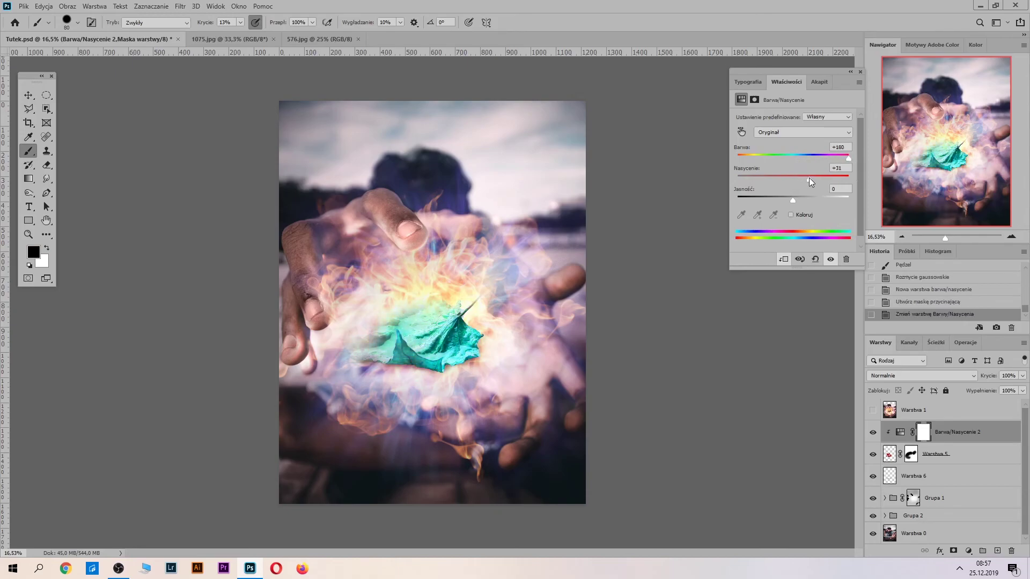
pyautogui.moveTo(793, 198)
pyautogui.mouseDown()
pyautogui.moveTo(781, 198)
pyautogui.moveTo(790, 199)
pyautogui.mouseUp()
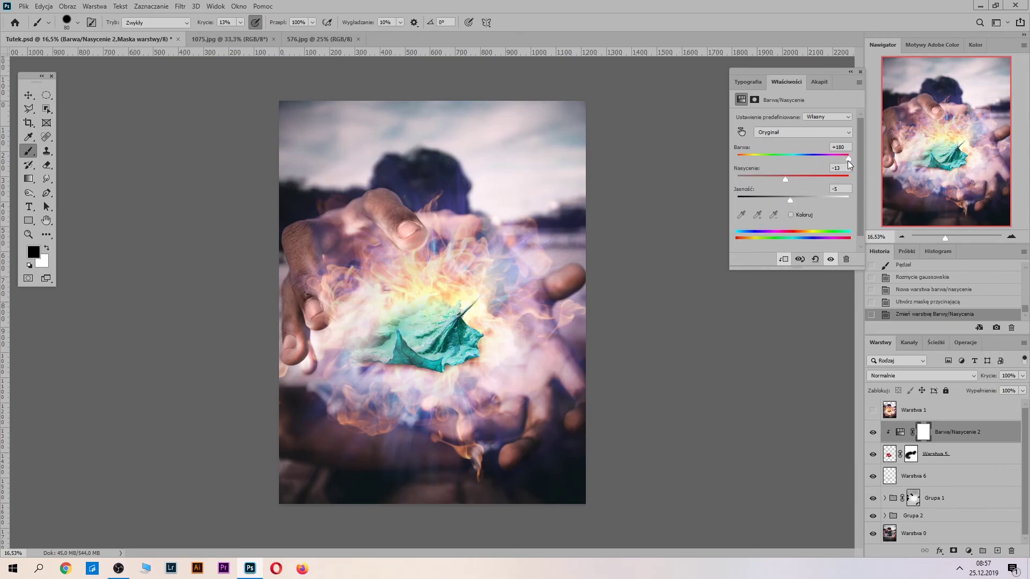
pyautogui.moveTo(847, 160)
pyautogui.mouseDown()
pyautogui.moveTo(778, 168)
pyautogui.moveTo(745, 157)
pyautogui.mouseUp()
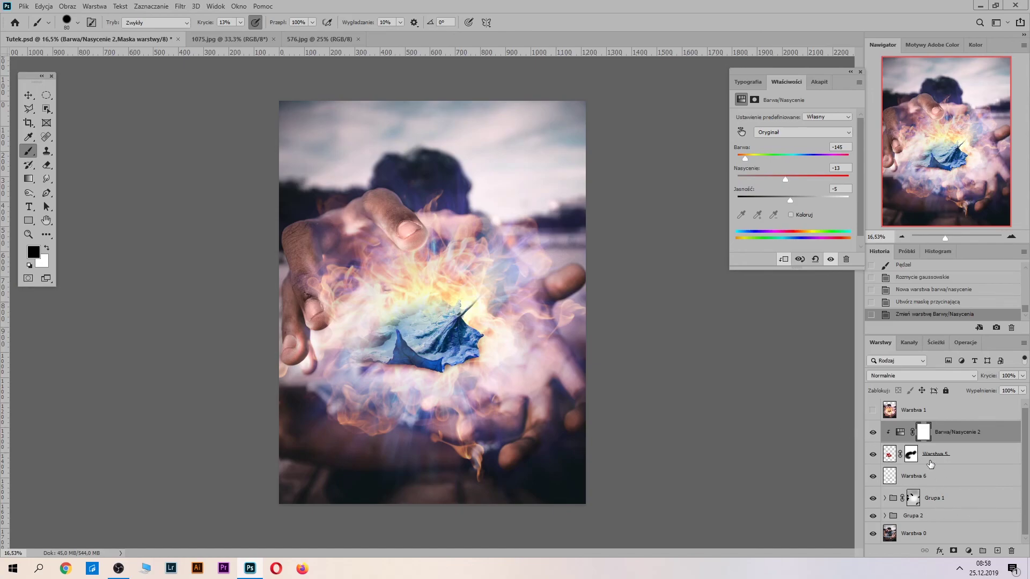
# Step: Group the layers from Barwa/Nasycenie 2 to Grupa 2 into Grupa 3 and briefly compare with Warstwa 1
pyautogui.keyDown('shift'); pyautogui.click(953, 522); pyautogui.keyUp('shift')
pyautogui.click(983, 551)
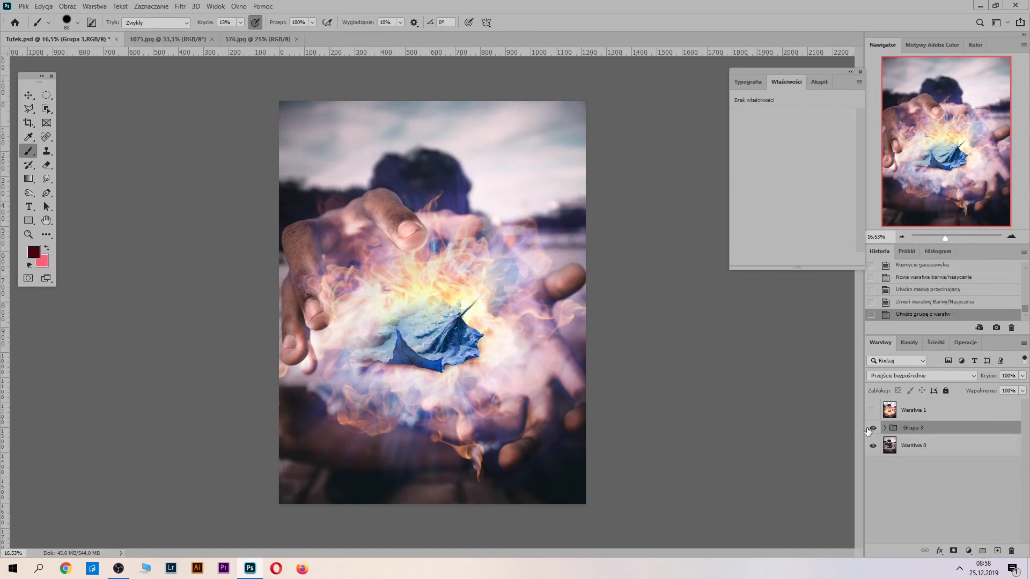
pyautogui.click(872, 410)
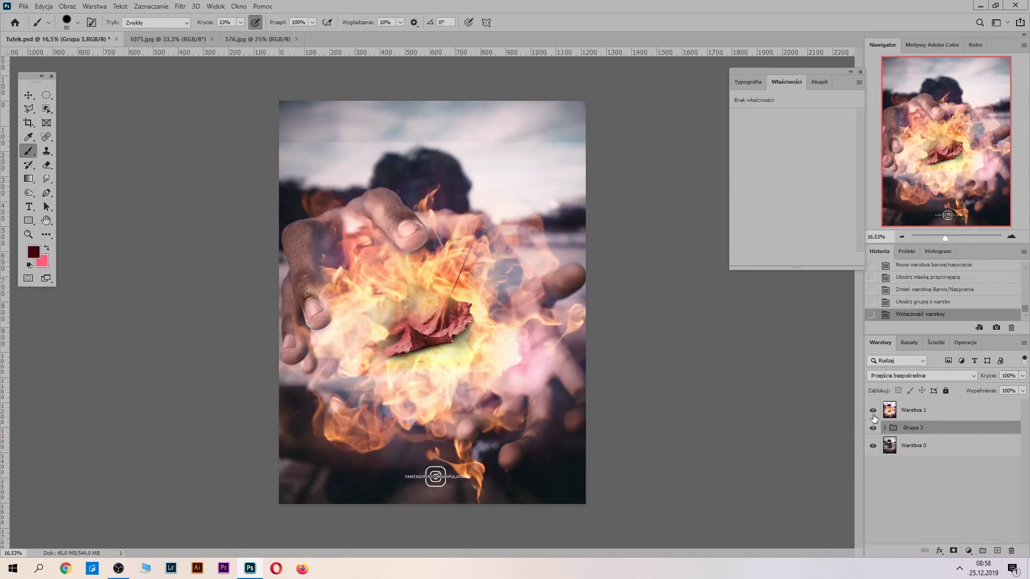
pyautogui.click(872, 411)
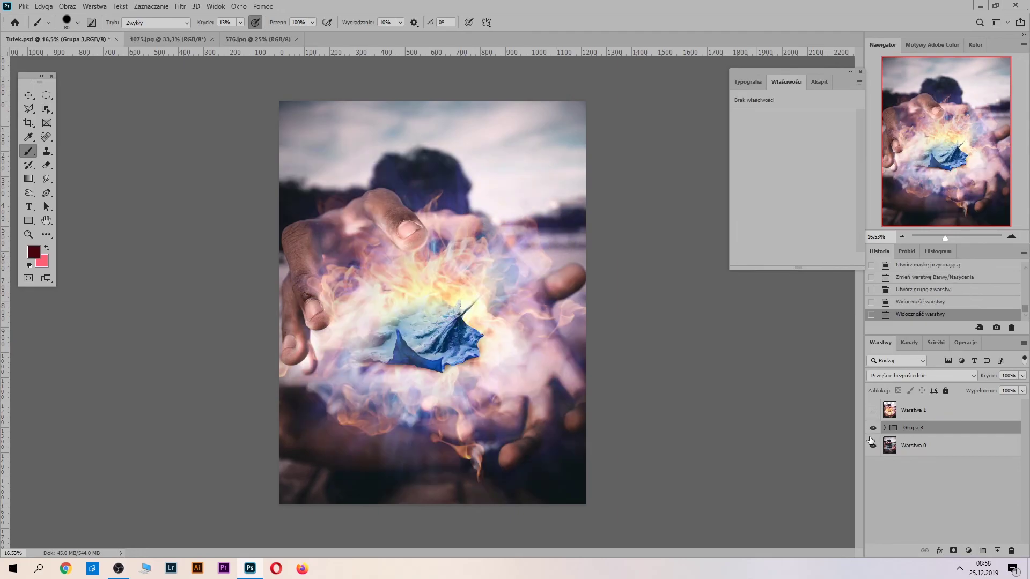
# Step: Hide Grupa 3 and Warstwa 1 so only the original hands photo Warstwa 0 shows
pyautogui.click(872, 428)
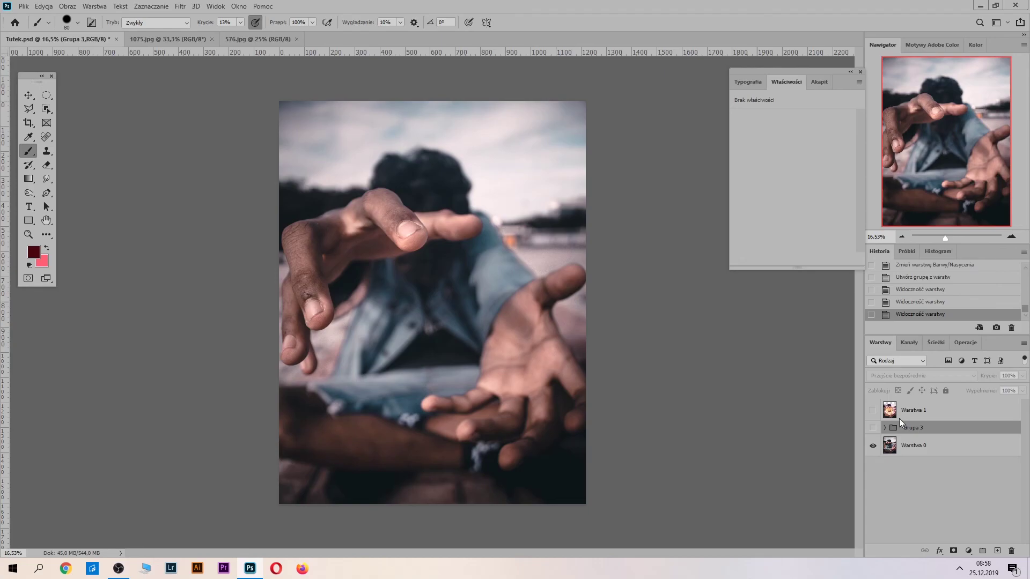
pyautogui.click(873, 428)
pyautogui.click(873, 410)
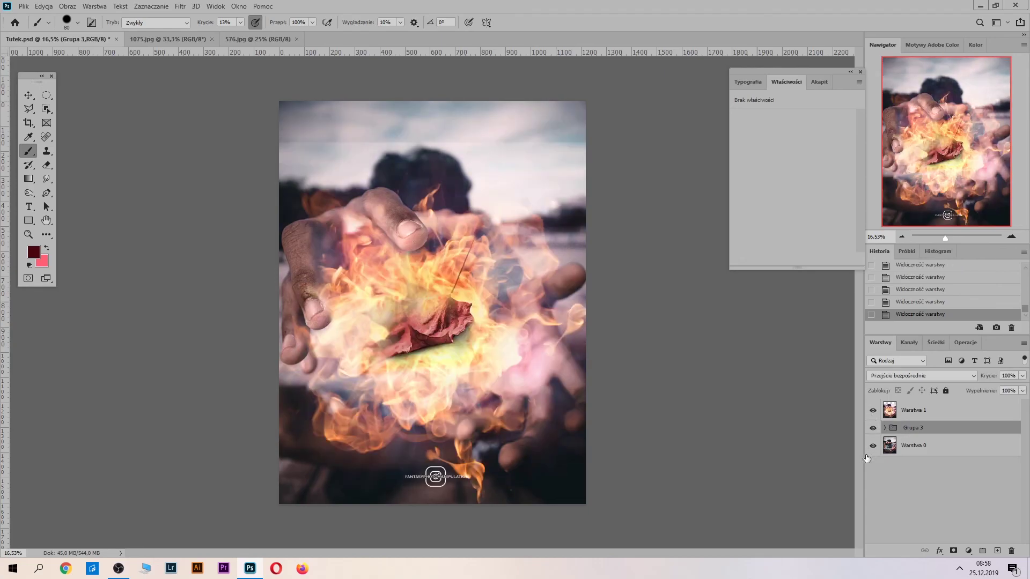
pyautogui.click(872, 410)
pyautogui.click(872, 428)
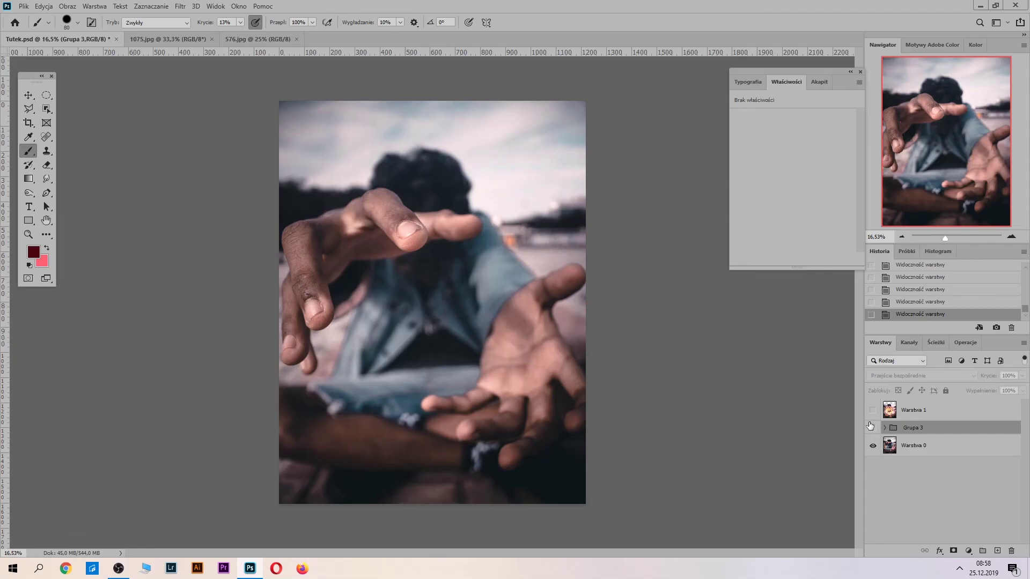